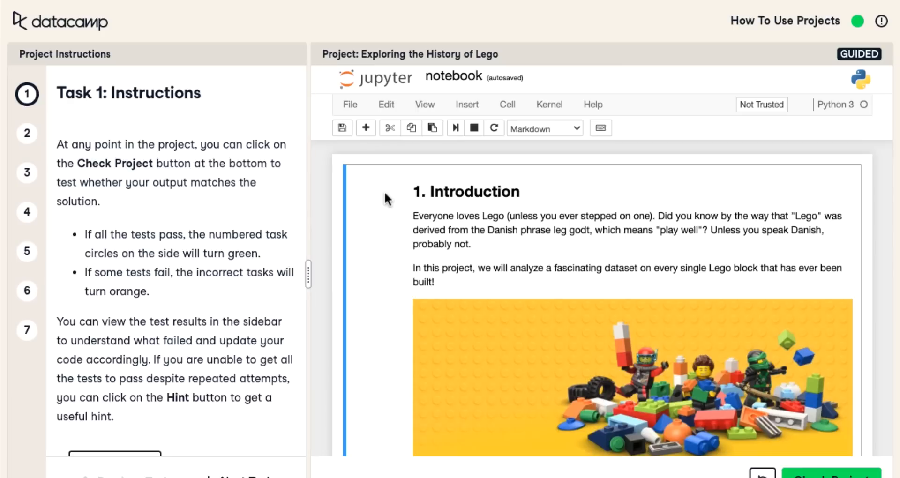
scroll(386, 198, "down", 1)
left_click(495, 356)
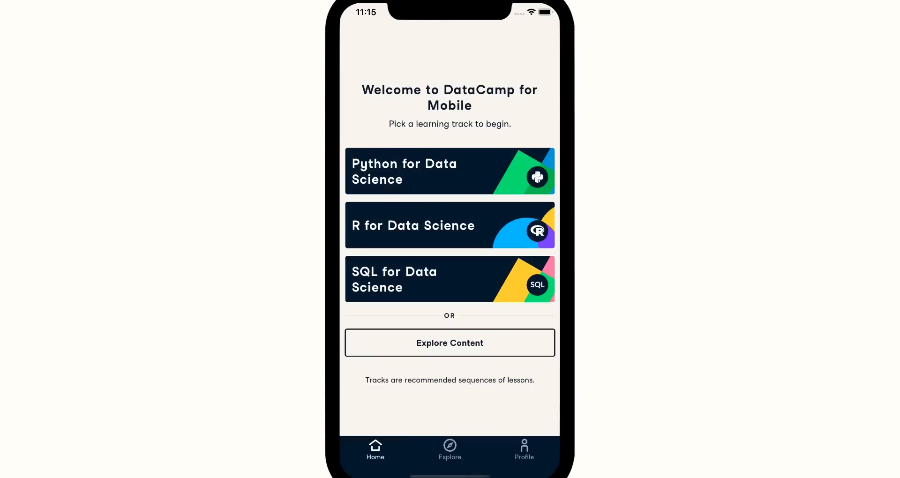
- Explore the mobile learning content and complete the print(q ? p) exercise with the * operator, checking the answer
left_click(450, 343)
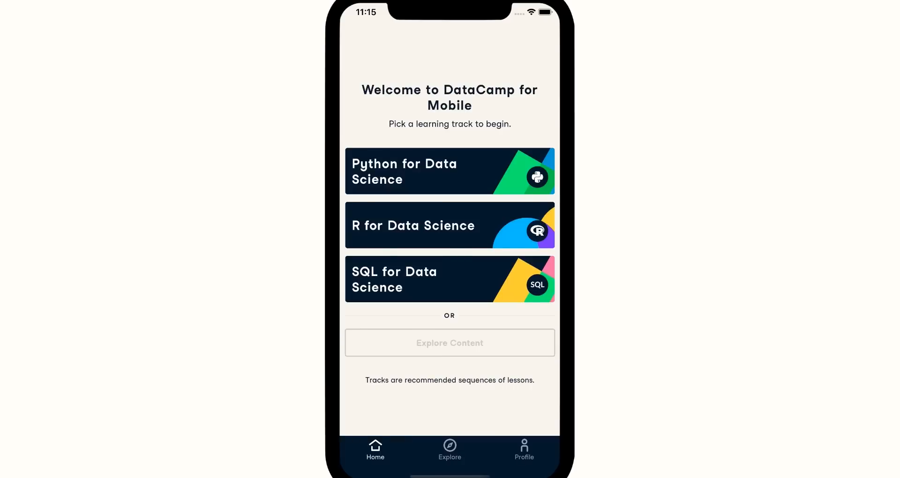
scroll(450, 244, "down", 2)
left_click(450, 248)
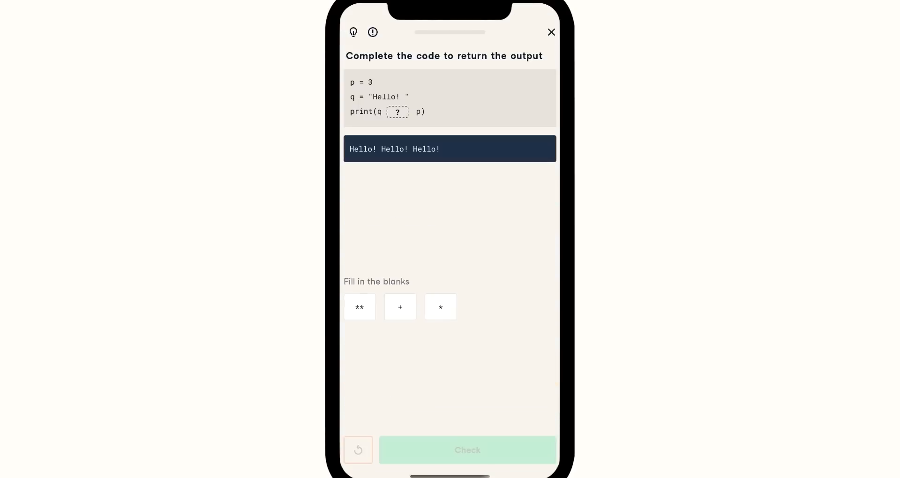
left_click(441, 308)
left_click(467, 450)
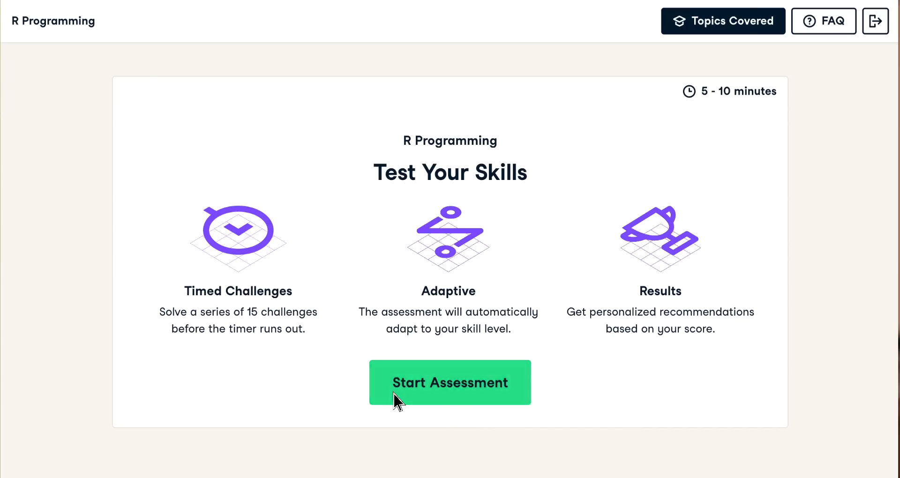
- Start the R Programming assessment and fill in the code blanks with lapply and function
left_click(396, 399)
type("lapply")
key("Tab")
type("function")
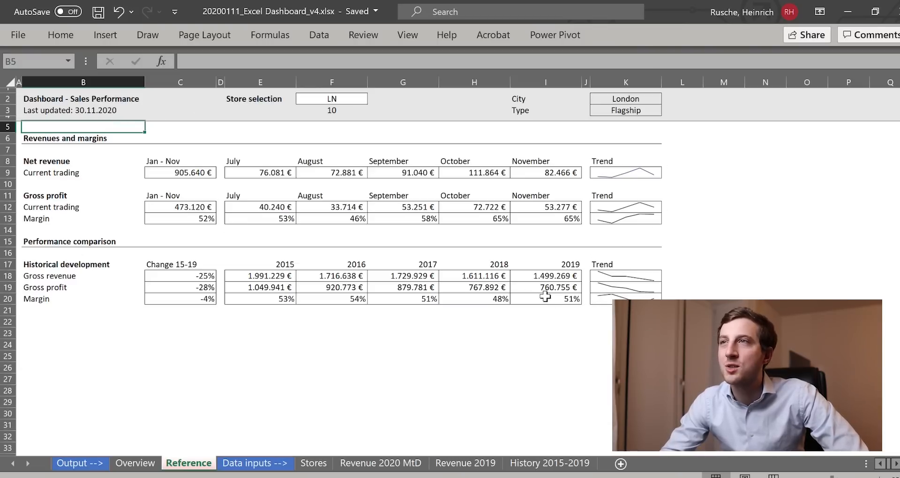
- Switch the store selection in F2 of the Reference sheet through NY, TV, PR, TY and back to NY
left_click(318, 101)
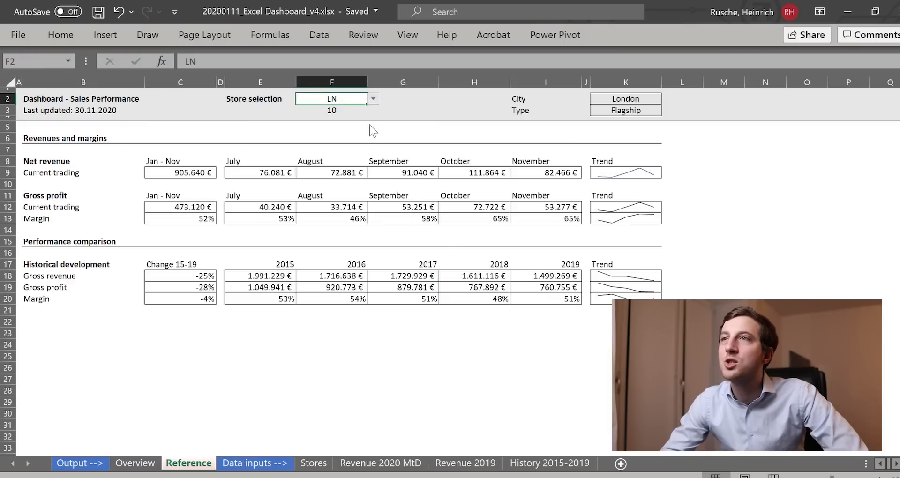
left_click(351, 109)
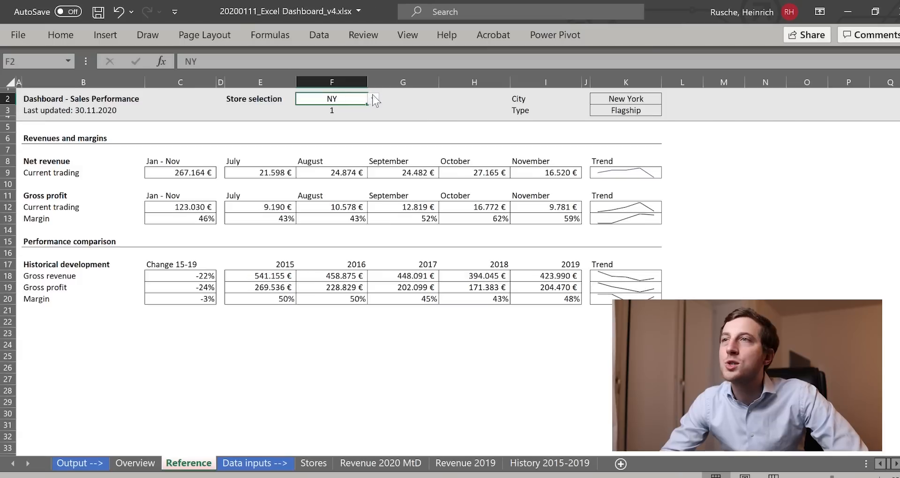
left_click(335, 140)
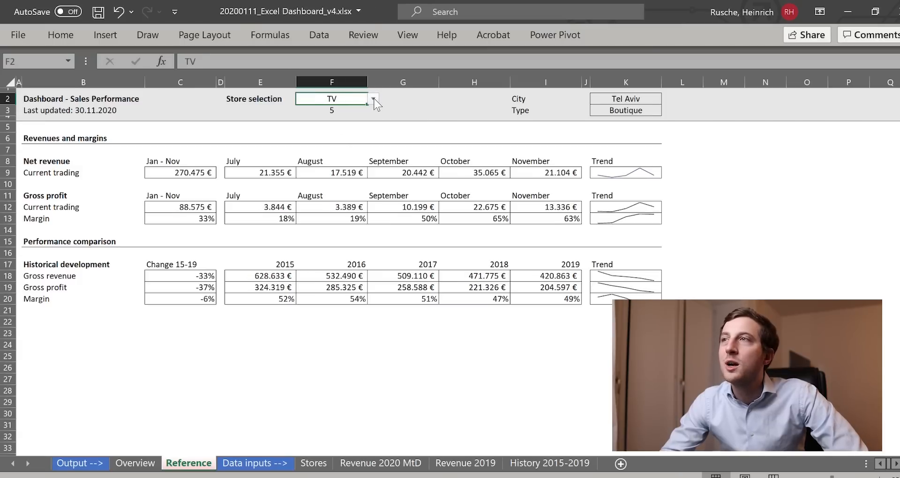
left_click(347, 154)
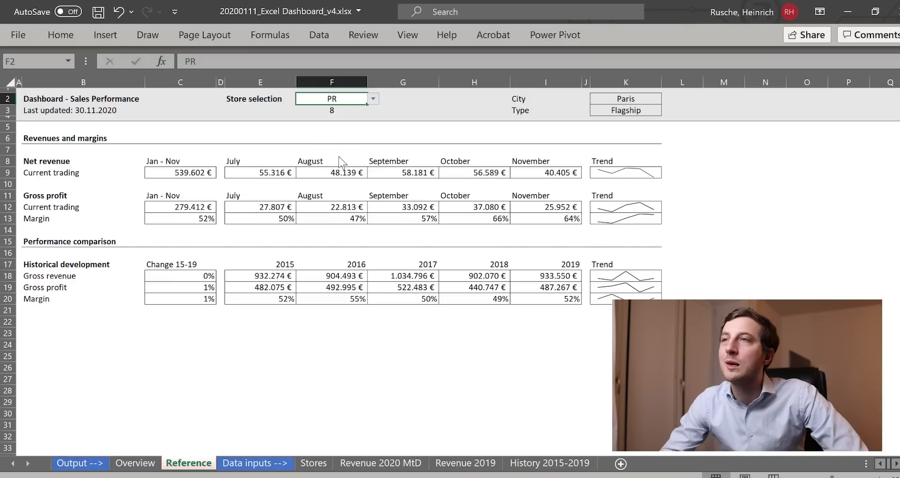
left_click(341, 171)
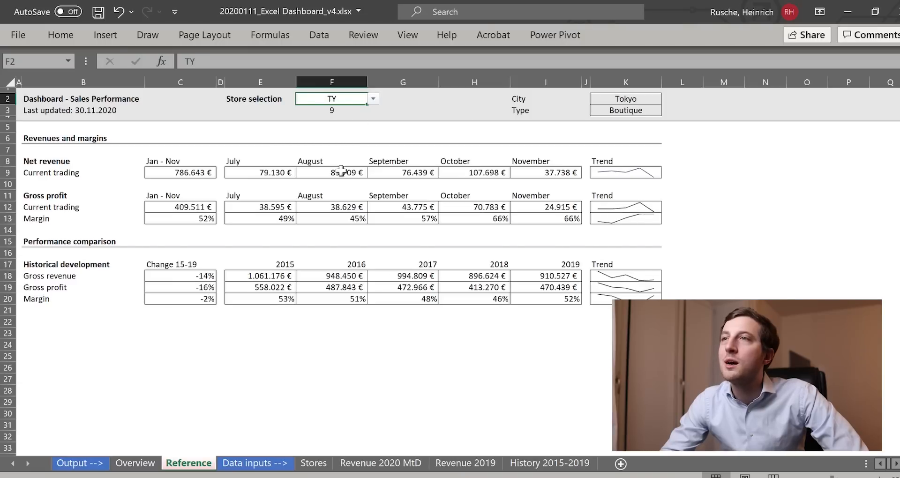
left_click(373, 99)
left_click(335, 108)
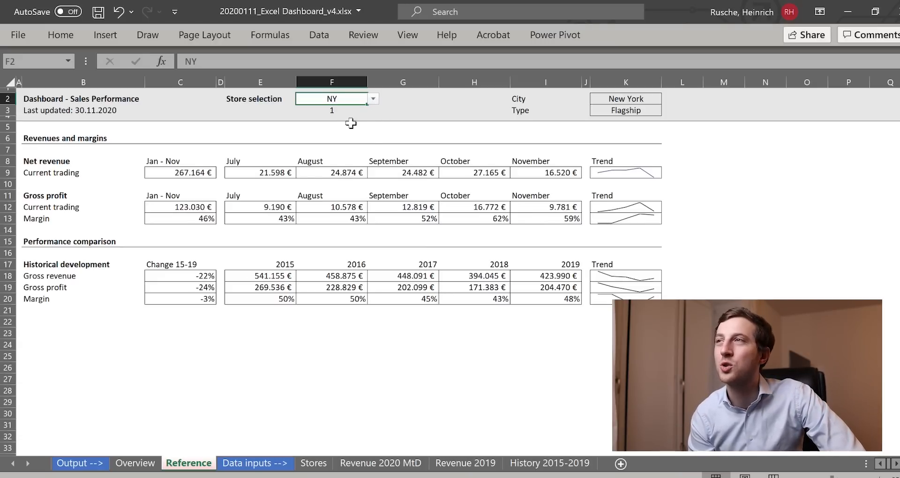
left_click(366, 130)
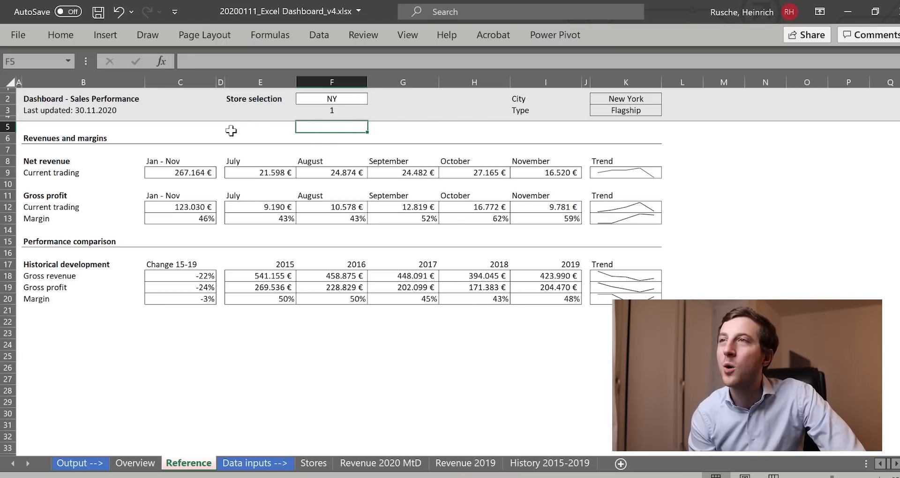
- Set the store selection in F2 of the Reference sheet to TV
left_click(357, 102)
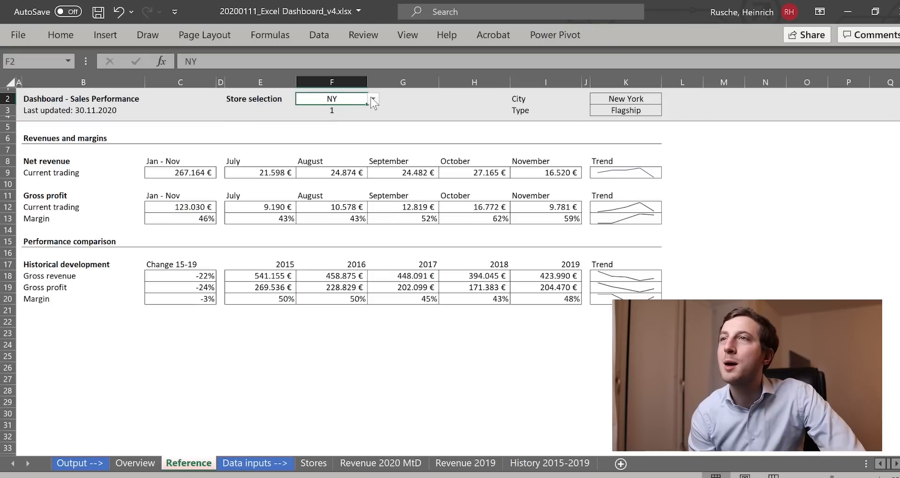
left_click(334, 144)
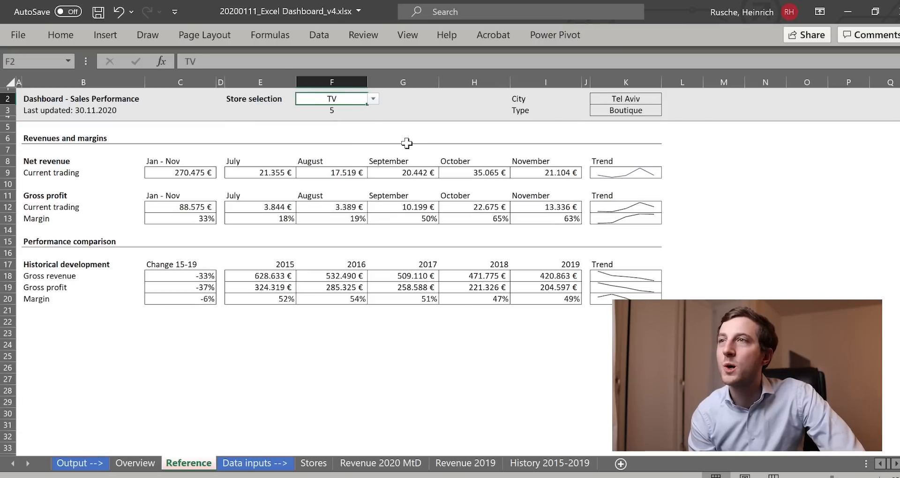
left_click(405, 141)
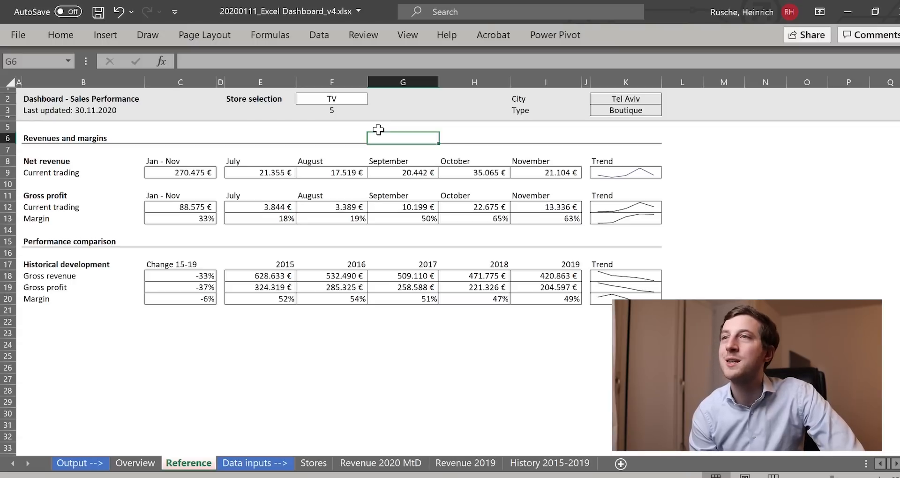
- Go to the empty Overview sheet and shrink column A and row 1 to thin margins
left_click(149, 463)
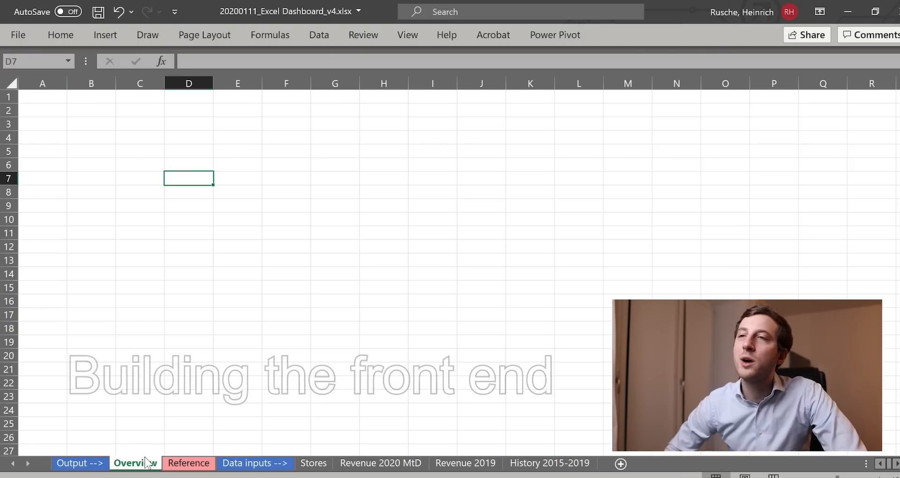
left_click(54, 97)
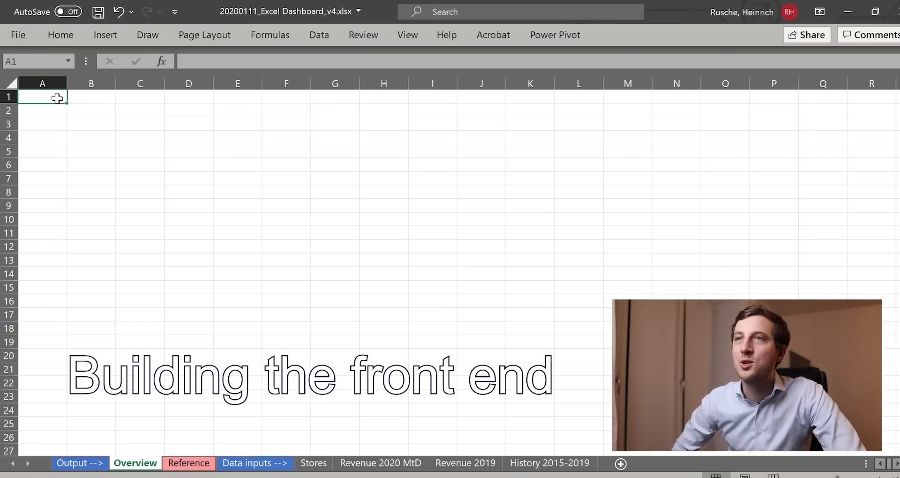
left_click_drag(66, 83, 26, 86)
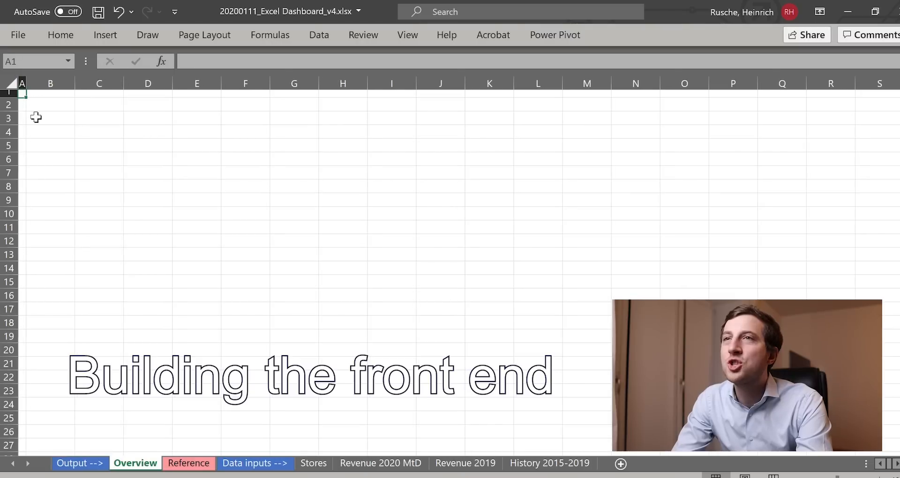
- Enter the title "Dashboard - Sales performance" in cell B2 of the Overview sheet
left_click(60, 116)
left_click(53, 105)
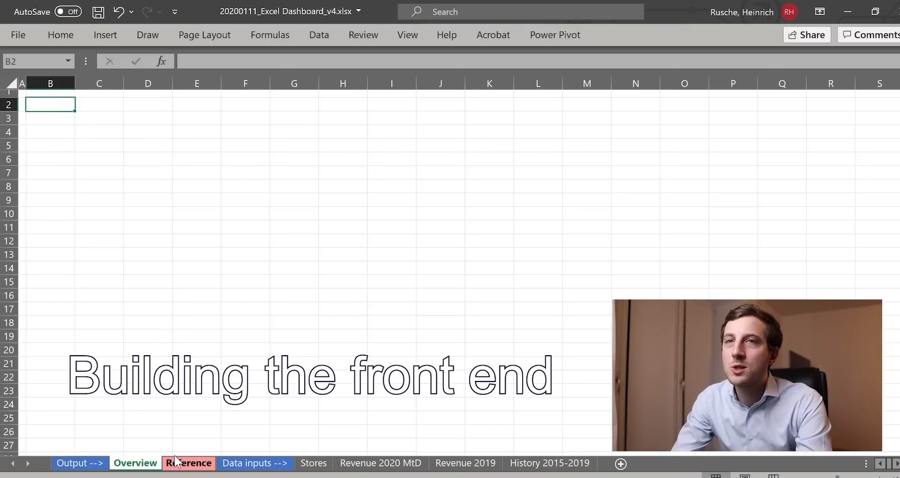
left_click(179, 463)
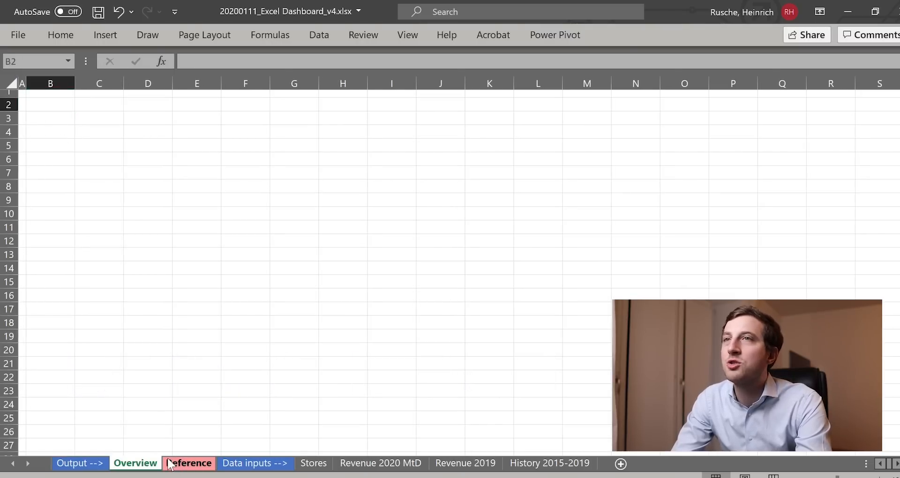
left_click(135, 463)
type("Dashboard - Sales")
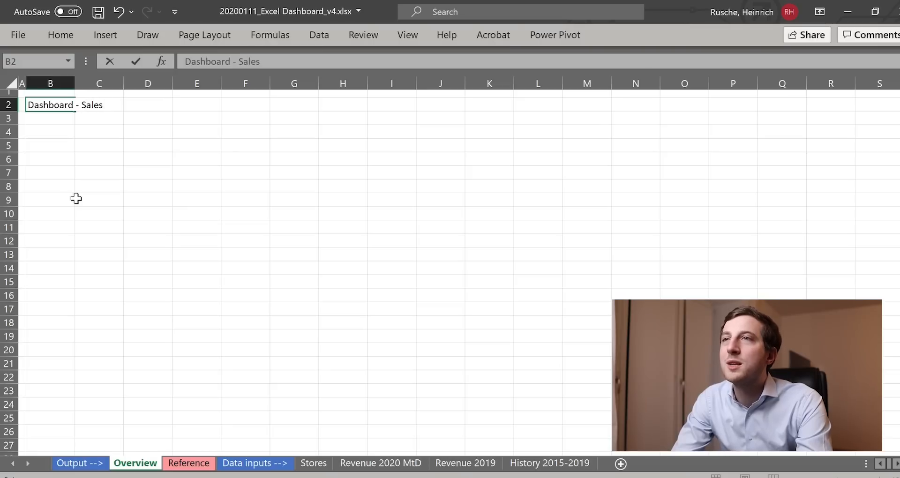
type("performance")
key("Return")
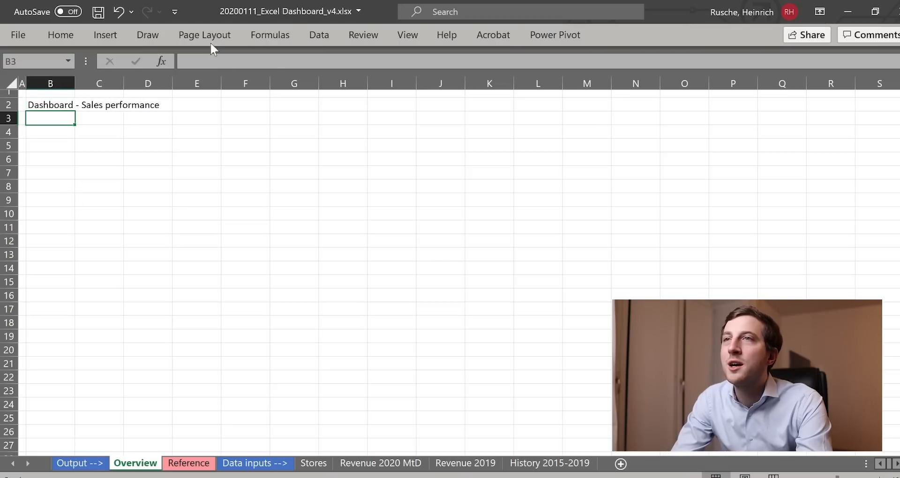
- Compare the title with the Reference sheet and correct B2 on Overview to "Dashboard - Sales Performance"
left_click(185, 463)
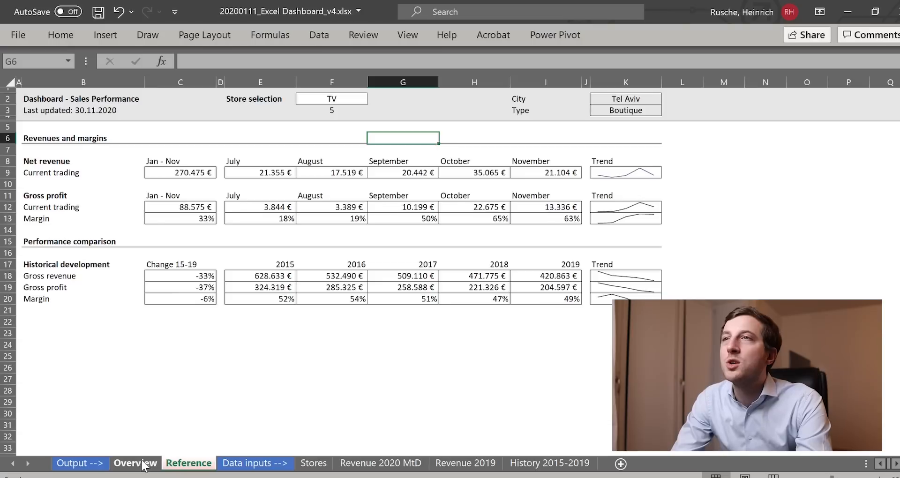
left_click(136, 463)
left_click(47, 104)
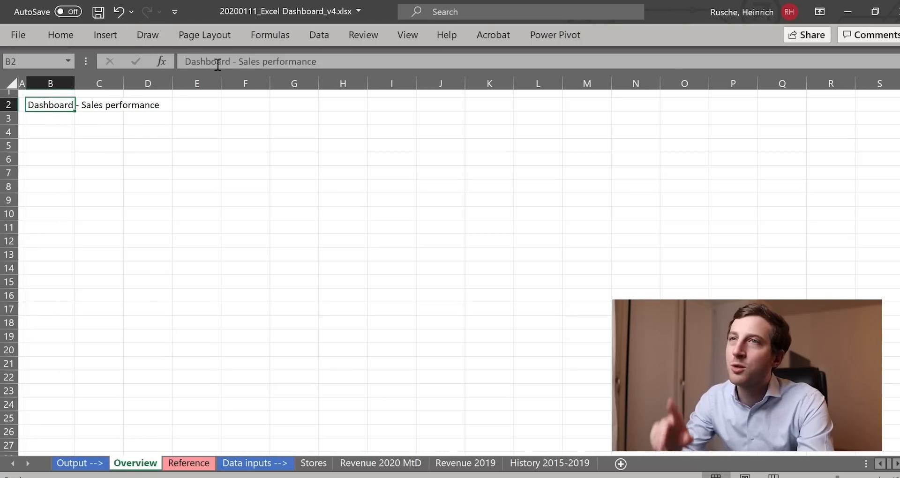
left_click(270, 63)
key("BackSpace")
type("P")
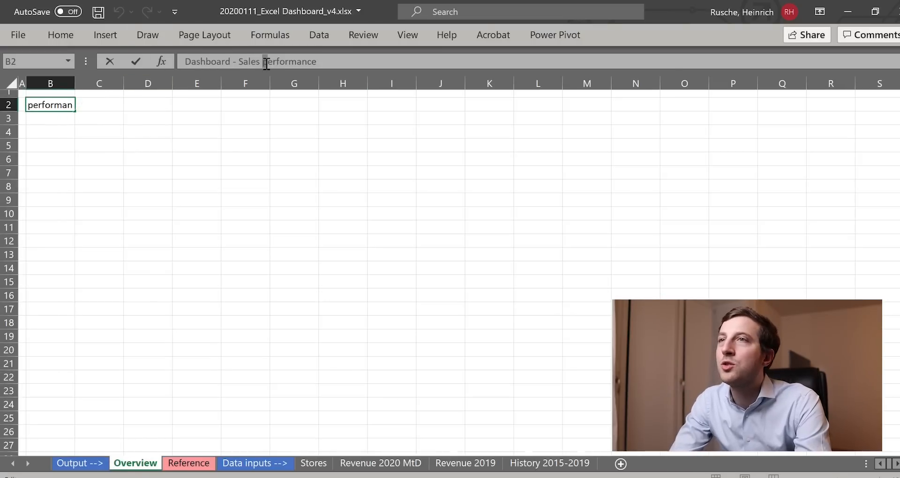
key("Return")
- Enter "Last updated: 30.11.2020" in cell B3 below the title
type("Last updated: 30.")
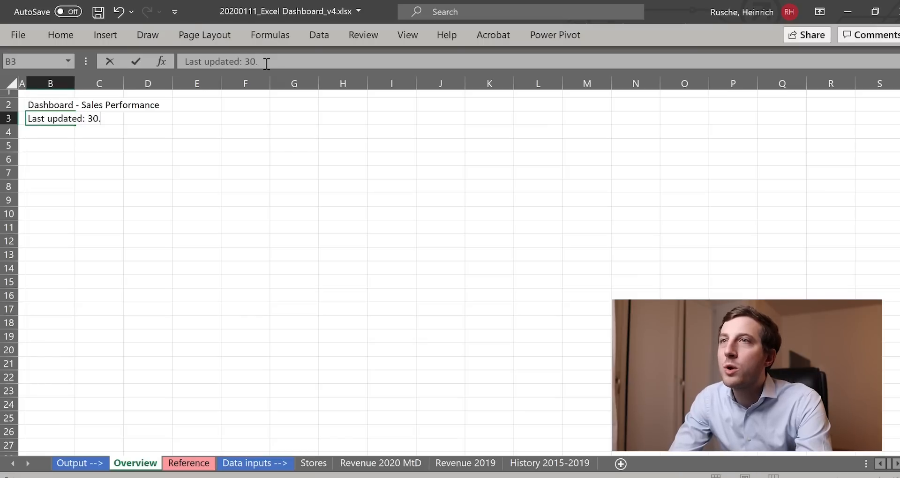
type("11.2020")
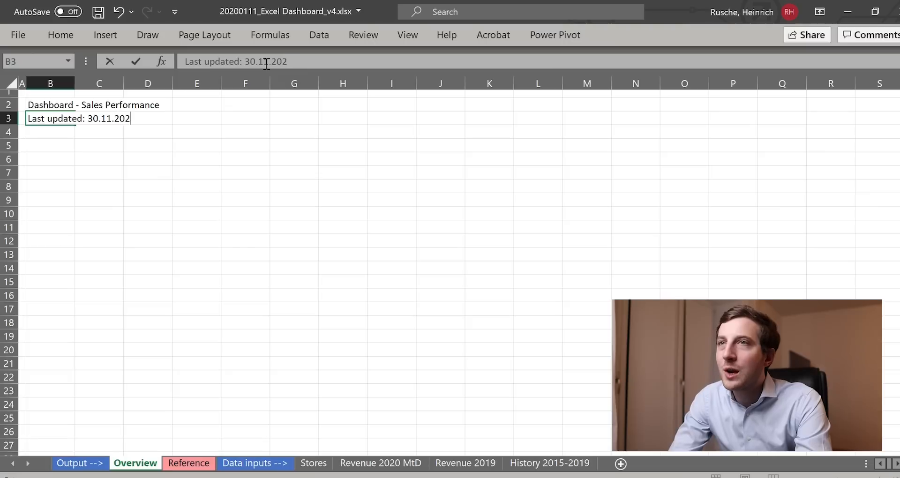
key("Return")
- Following the Reference sheet's layout, enter "Store selection" in E2 of Overview and fit column E's width to the text
key("Up")
key("Up")
key("Right")
key("Right")
key("Right")
key("Right")
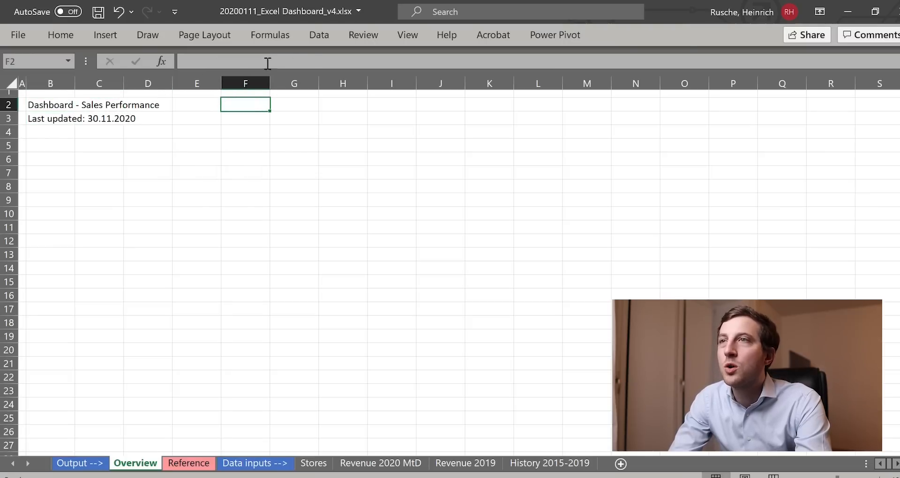
left_click(187, 466)
left_click(135, 464)
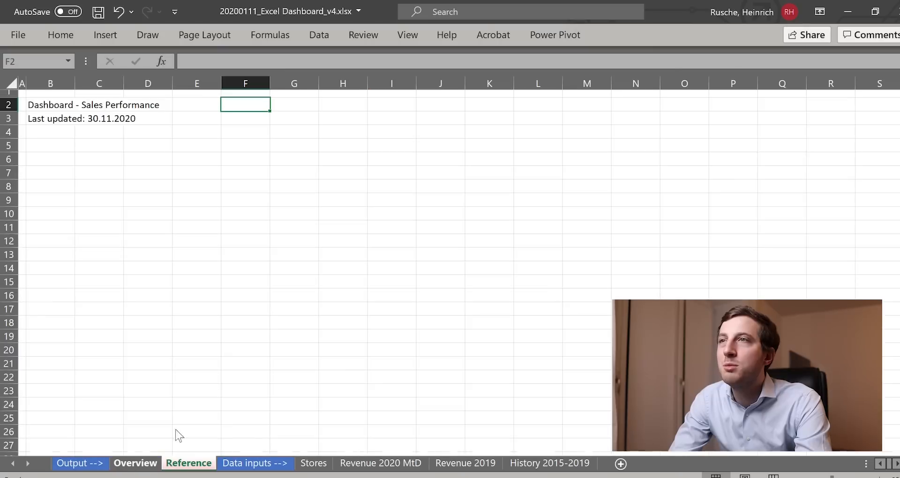
left_click(186, 465)
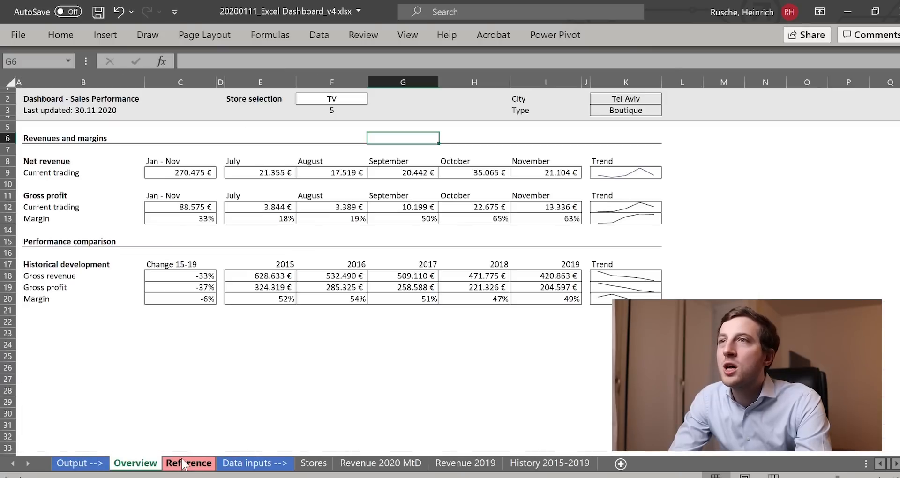
left_click(146, 463)
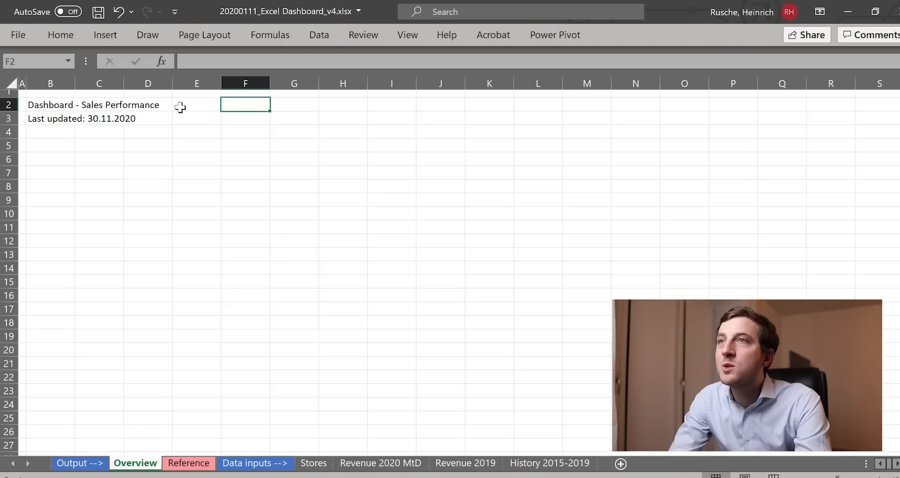
left_click(195, 105)
type("Store selection")
key("Return")
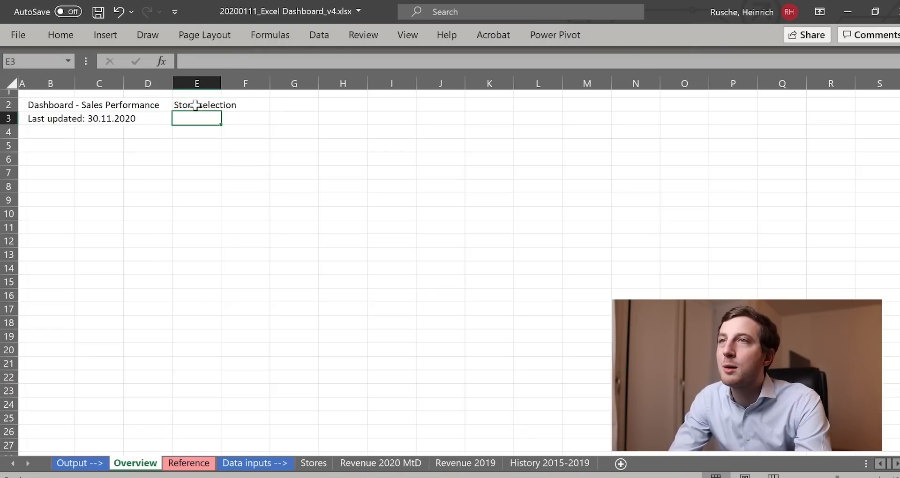
left_click(255, 103)
double_click(217, 89)
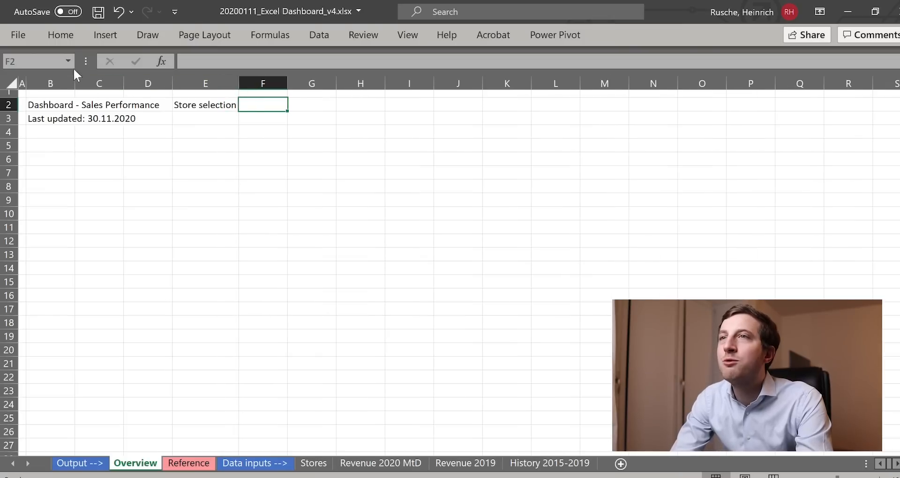
left_click(66, 37)
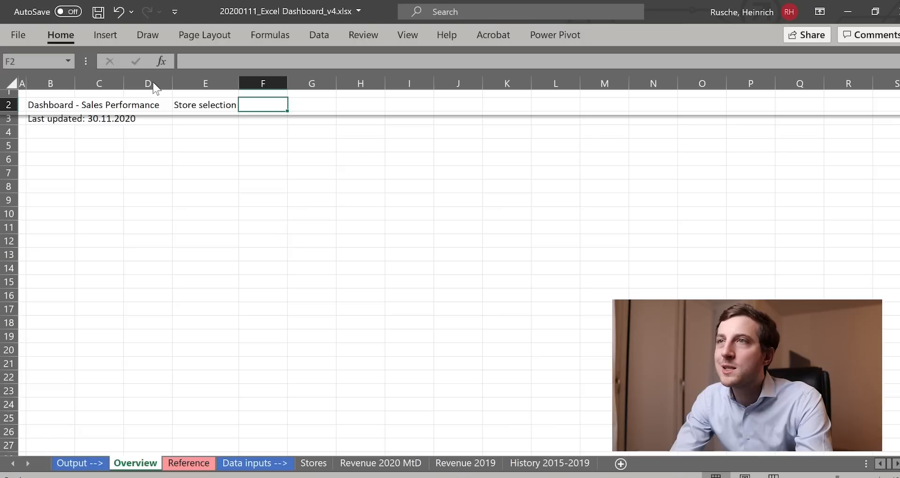
left_click(279, 210)
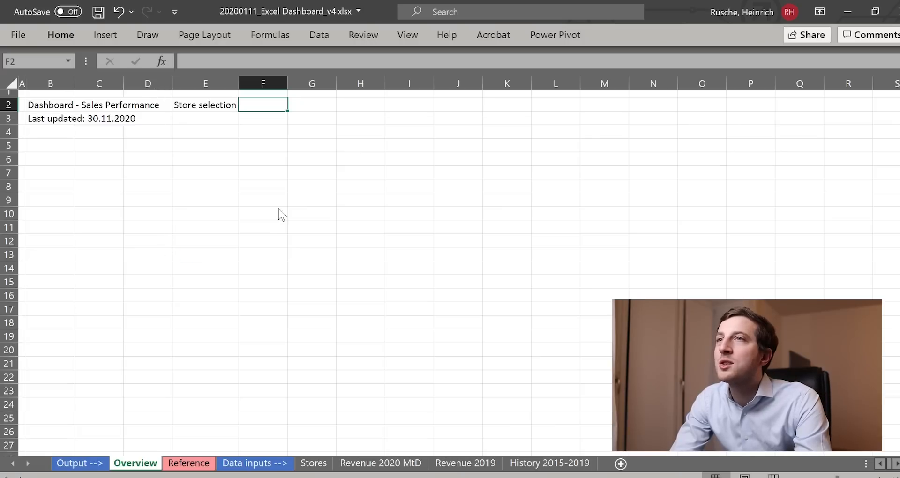
- Outline the store selection cell F2 with a border and enter "City" in I2
left_click(298, 157)
left_click(327, 108)
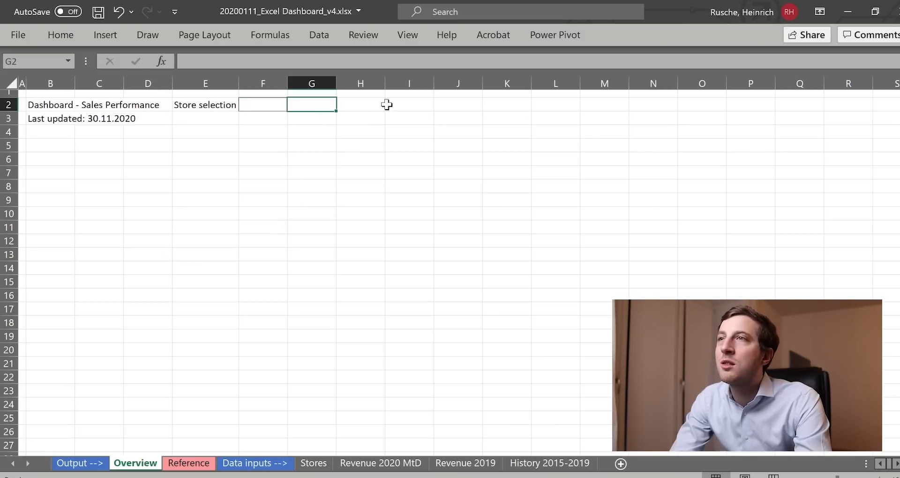
left_click(388, 104)
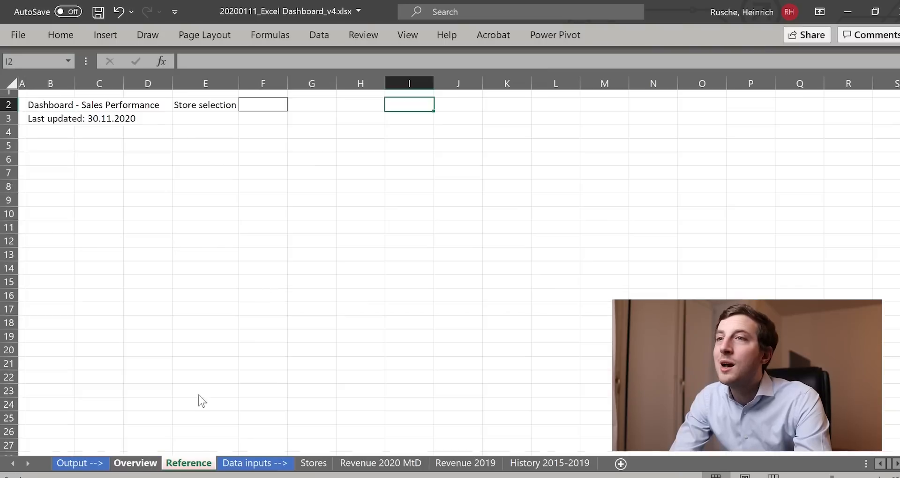
type("City")
key("ctrl+Return")
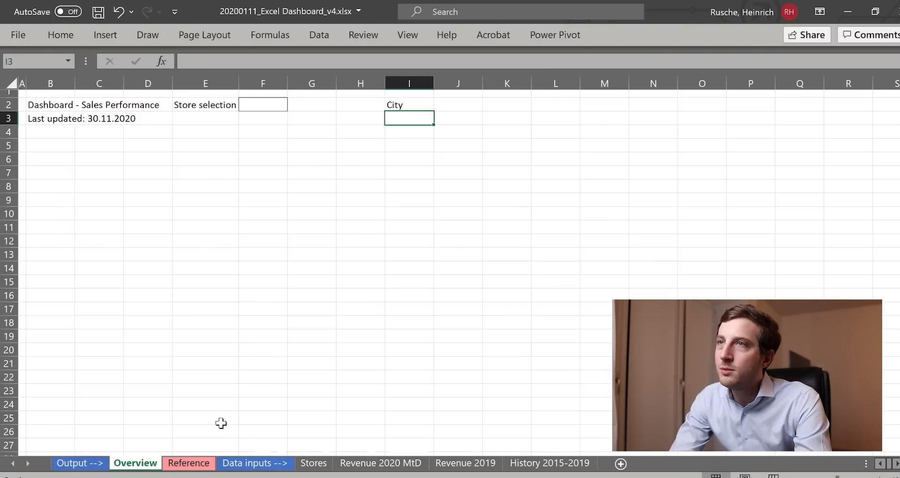
- Following the Reference sheet's header layout, enter "Type" in cell I3 of Overview
left_click(189, 463)
left_click(136, 463)
type("Type")
key("Return")
- Add borders around cells J2 and J3 beside the City and Type labels
key("Up")
key("Right")
key("shift+Up")
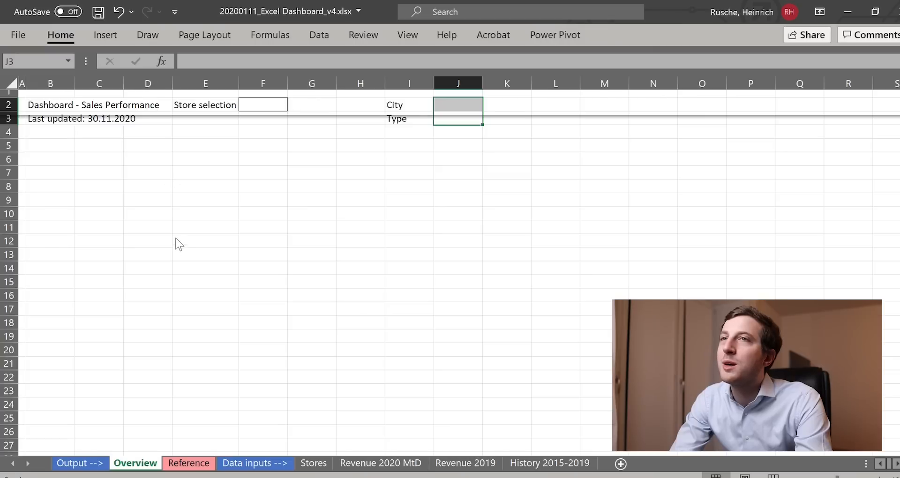
left_click(159, 135)
left_click(108, 147)
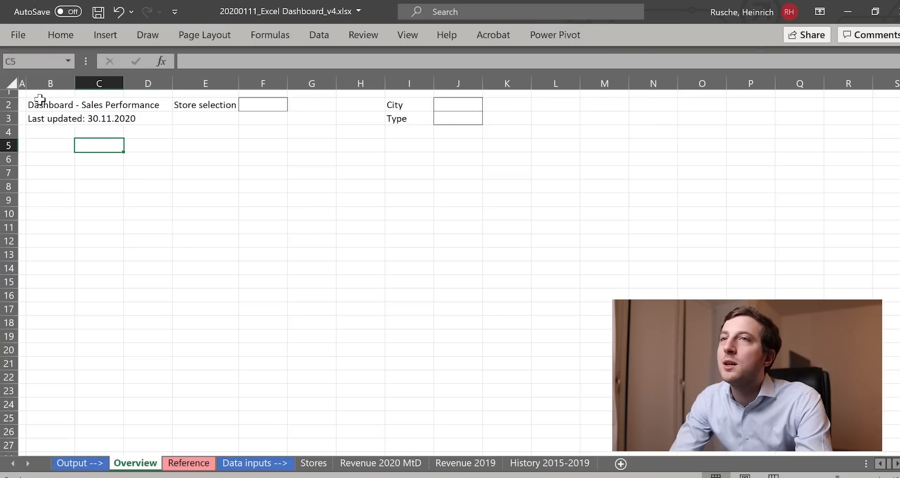
- Copy the narrow row 1 onto row 4 to match its height, and save the workbook
left_click(9, 92)
key("ctrl+c")
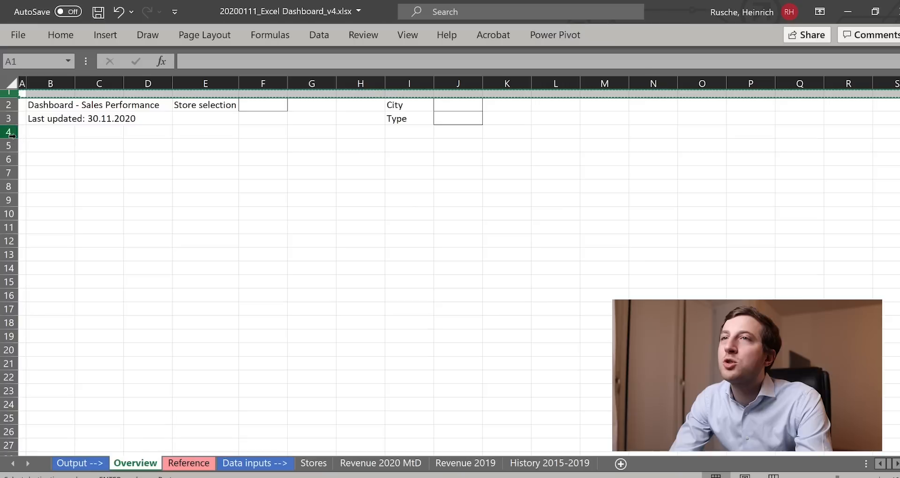
left_click(9, 133)
key("ctrl+v")
left_click(71, 169)
key("ctrl+s")
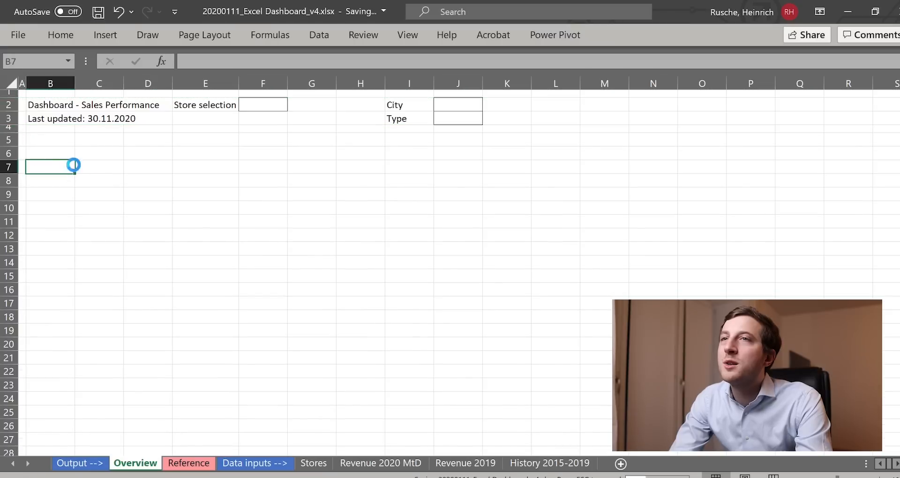
left_click(10, 93)
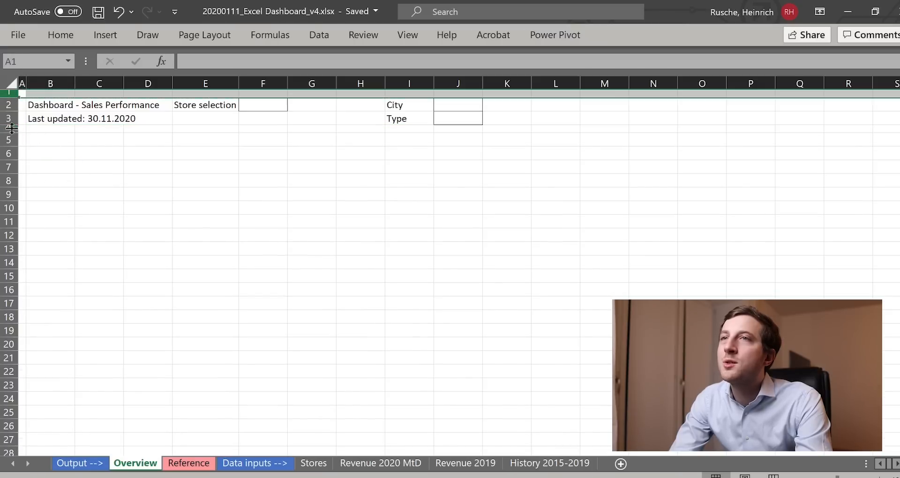
left_click(10, 128)
left_click(10, 92)
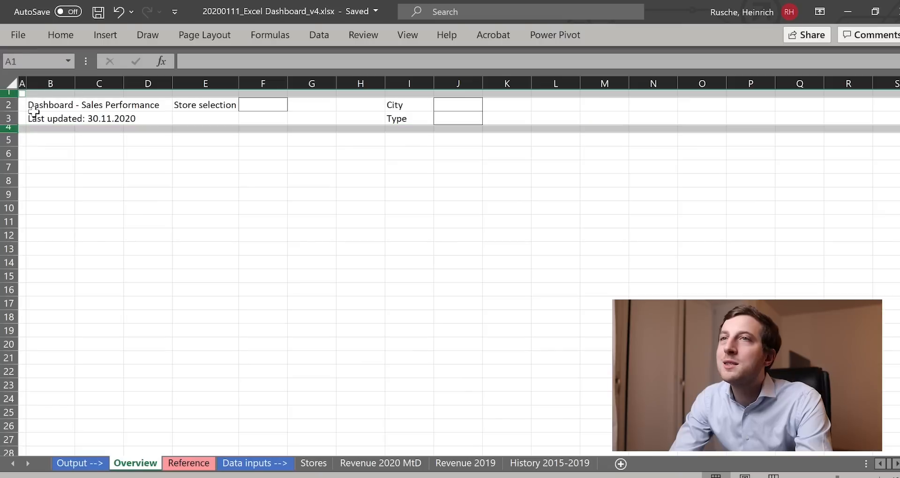
left_click(60, 151)
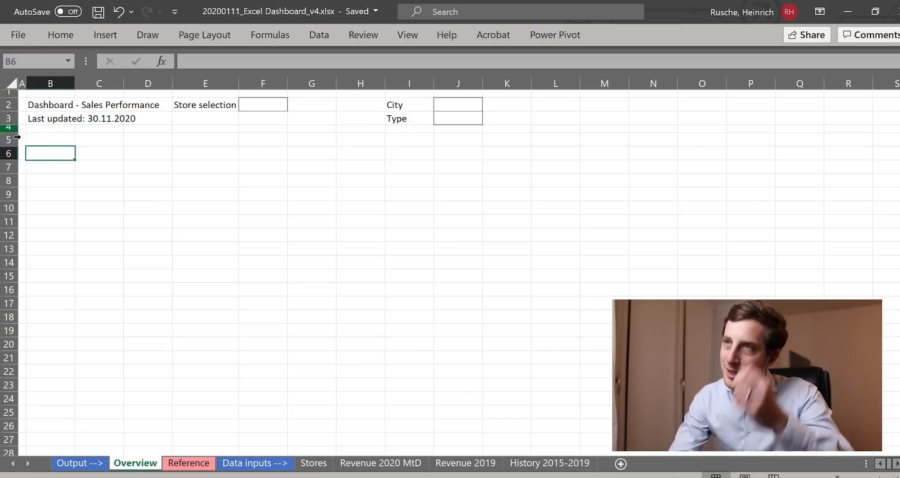
- Shade header rows 1 to 4 light grey and freeze the panes above row 5
left_click_drag(10, 128, 12, 87)
left_click(51, 36)
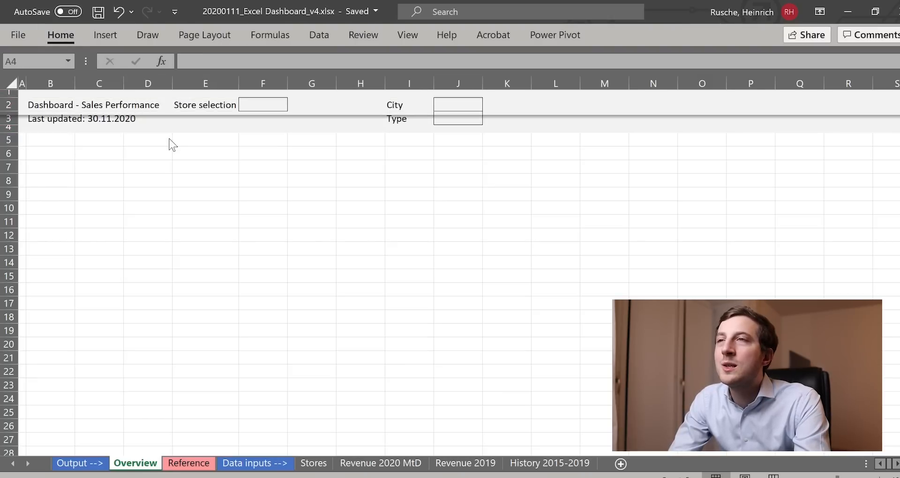
left_click(170, 140)
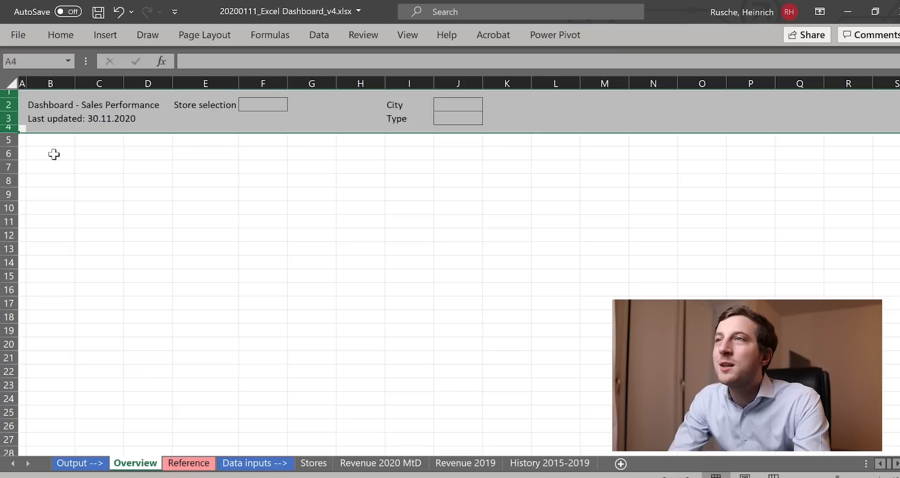
left_click(22, 143)
left_click(407, 35)
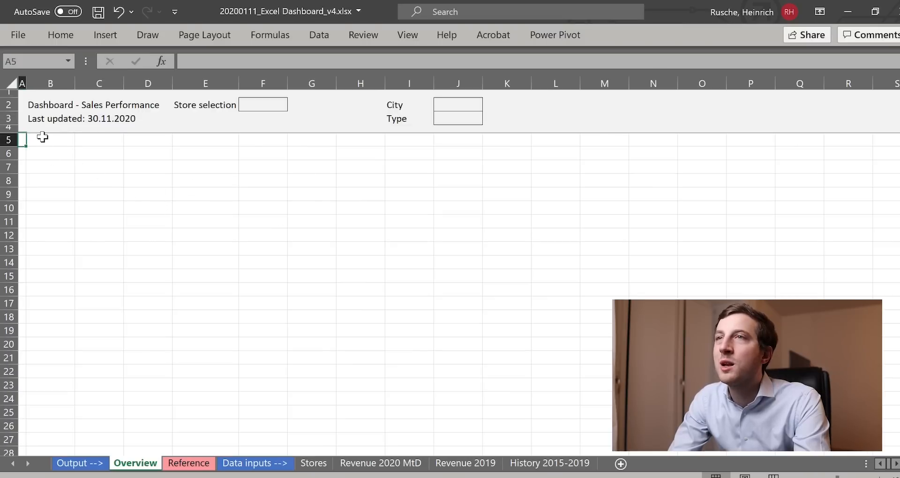
- Following the Reference sheet, enter the section heading "Revenues and margins" in cell B6 of Overview
left_click(45, 155)
left_click(174, 464)
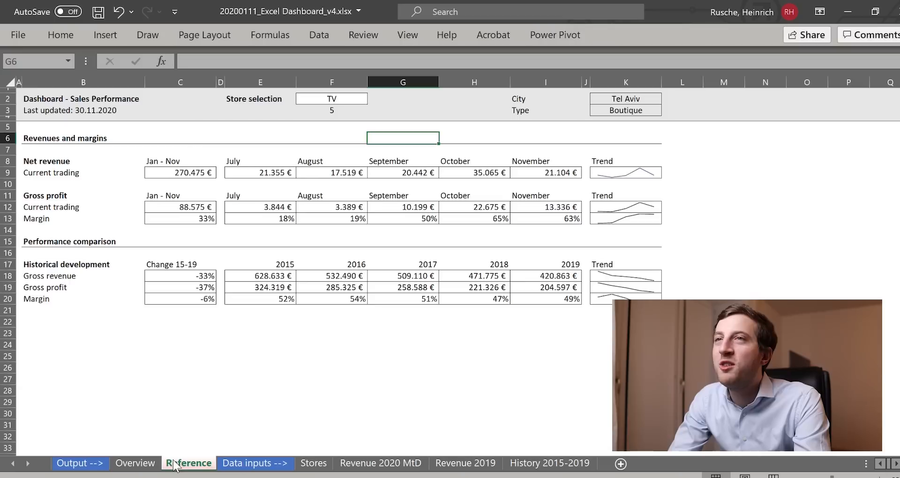
left_click(131, 463)
type("Revenues and margins")
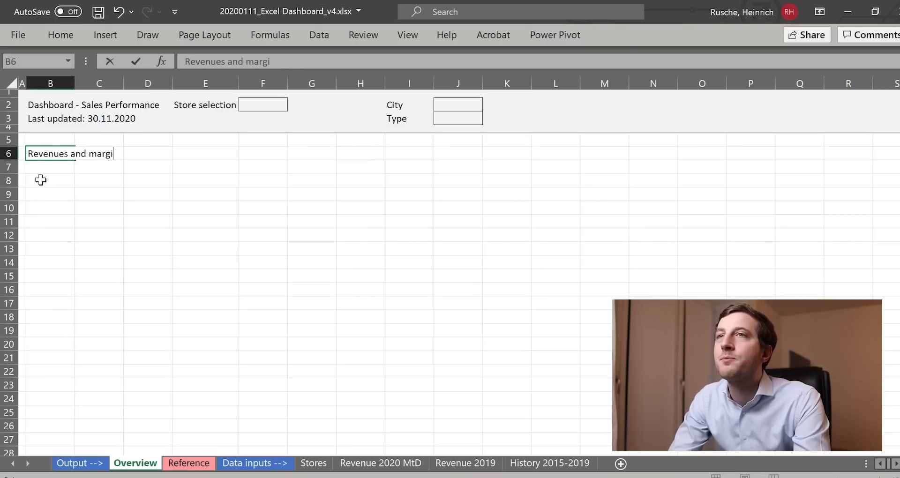
key("Return")
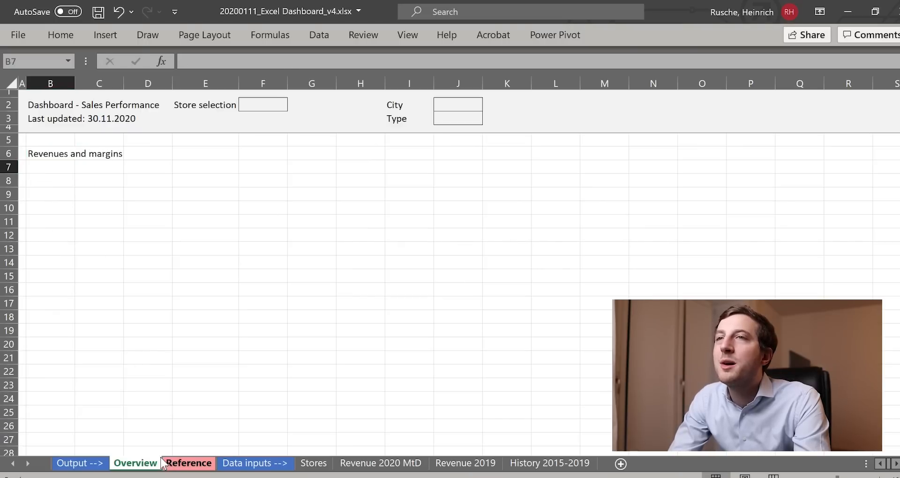
- Using the Reference sheet as a guide, enter "Net revenues" in B8 and "Current trading" in B9 of Overview
left_click(165, 463)
left_click(131, 463)
key("Return")
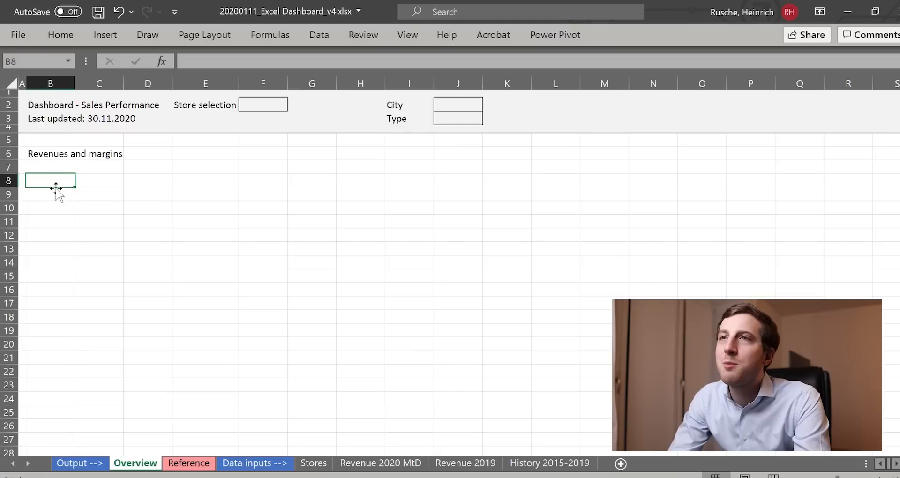
type("Net revenues")
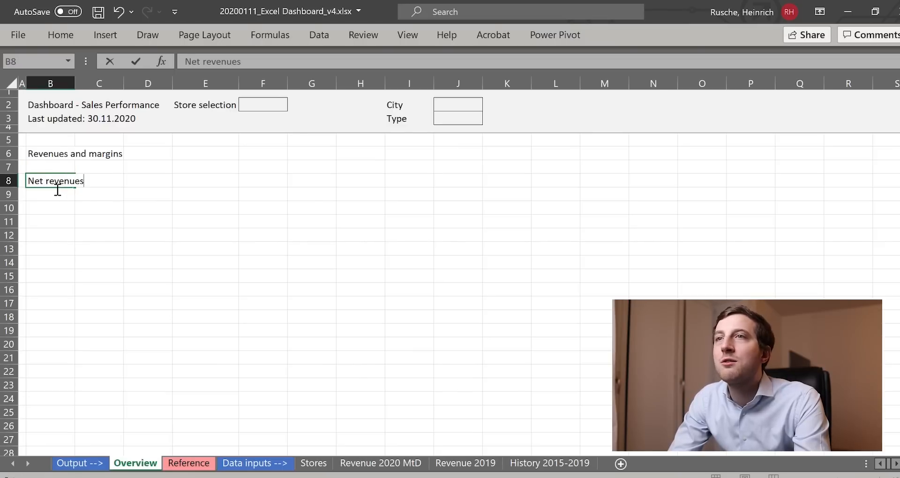
key("Return")
type("Current trading")
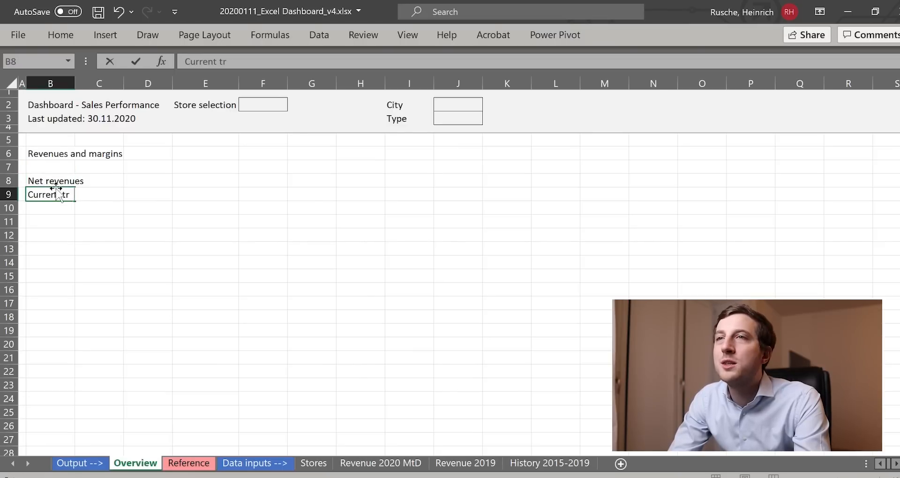
key("Return")
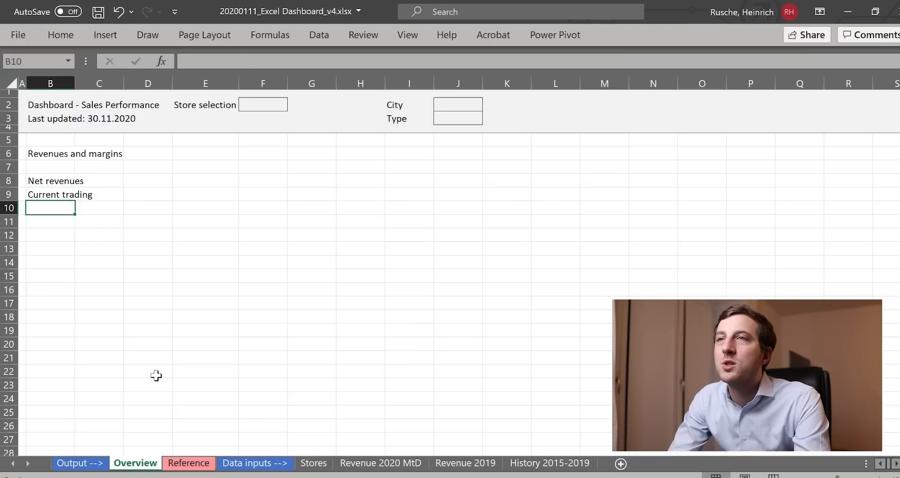
- Following the Reference sheet, enter "Gross profit" in B11, "Current trading" in B12 and "Margins" in B13 of Overview
left_click(188, 463)
left_click(133, 463)
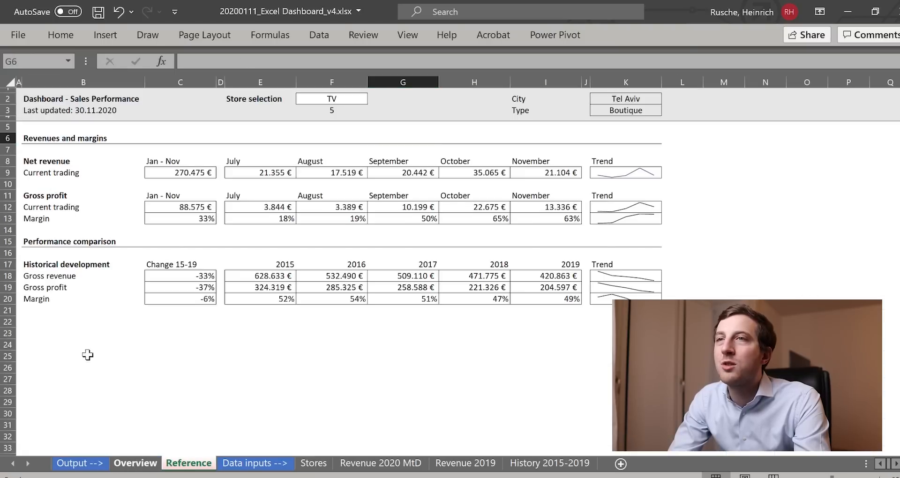
key("Return")
type("Gross profit")
key("Return")
type("Curren")
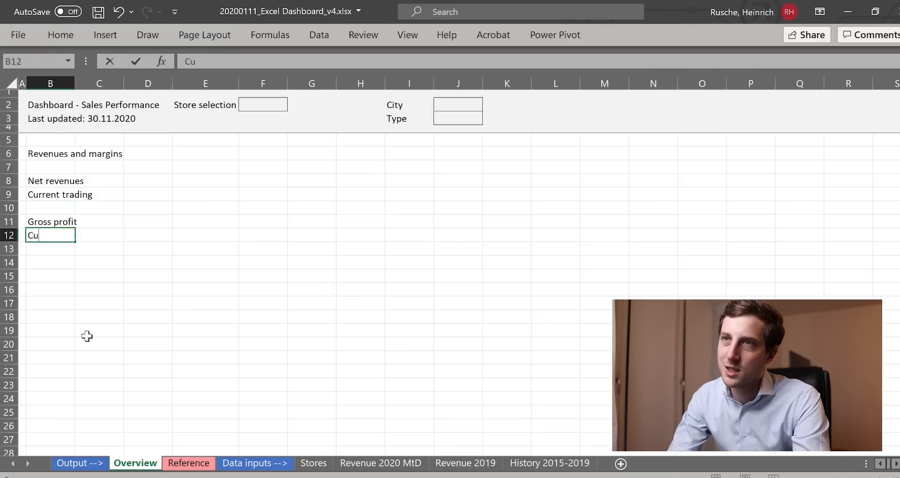
type("t trading")
key("Return")
type("Margins")
key("Return")
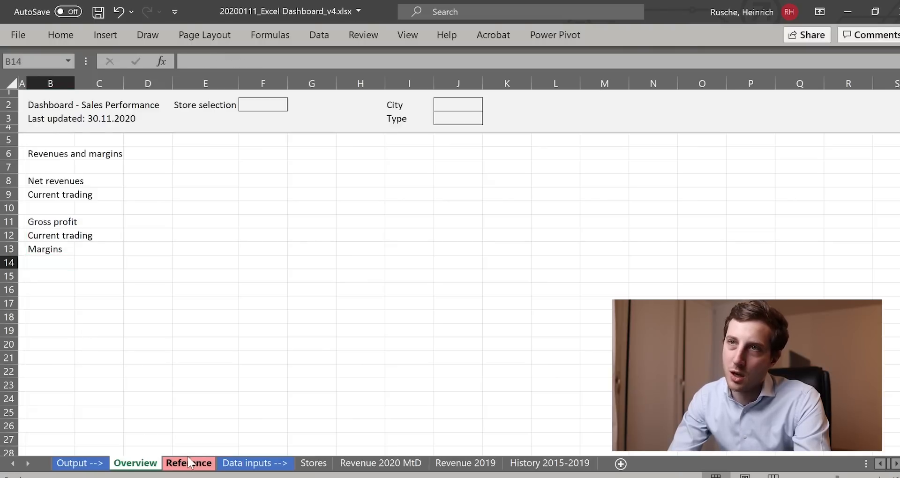
- Compare the row labels with the Reference sheet and correct B13 on Overview to "Margin"
left_click(192, 463)
left_click(124, 463)
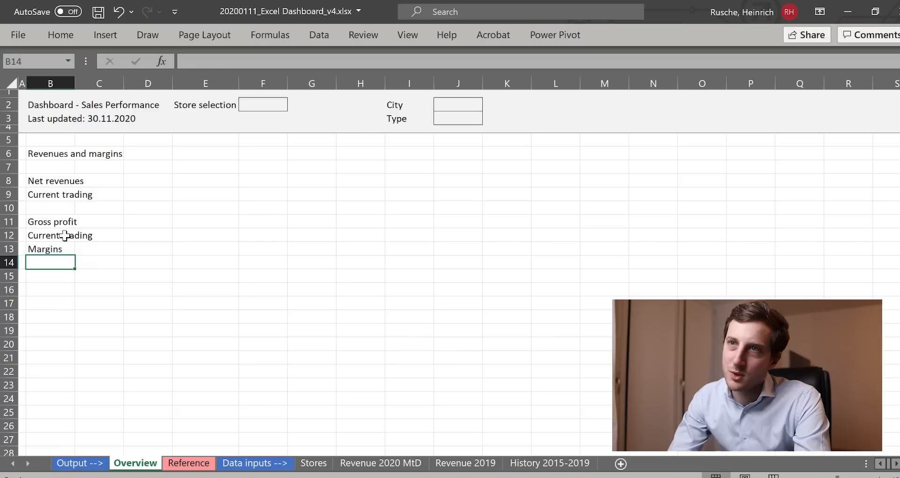
left_click(44, 249)
key("F2")
key("BackSpace")
key("Return")
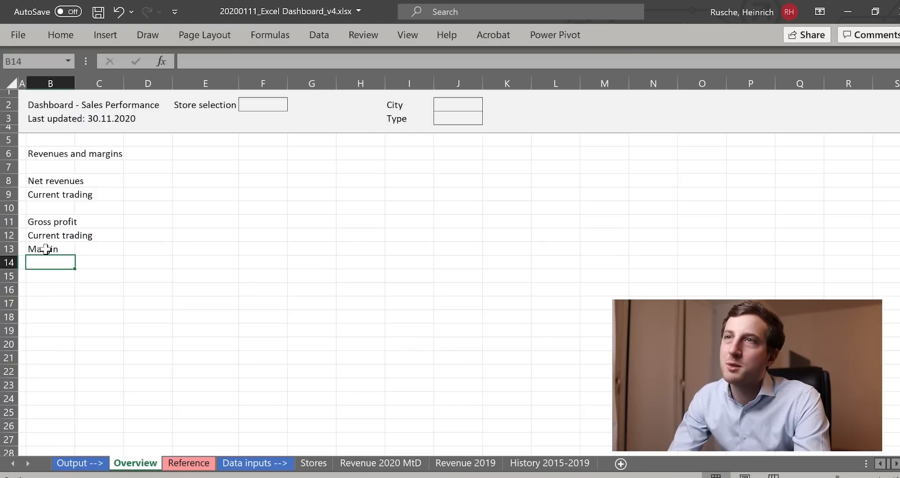
- Widen column B to fit its row labels and make the headings in B6, B8 and B11 bold
left_click_drag(77, 88, 135, 85)
left_click(90, 156)
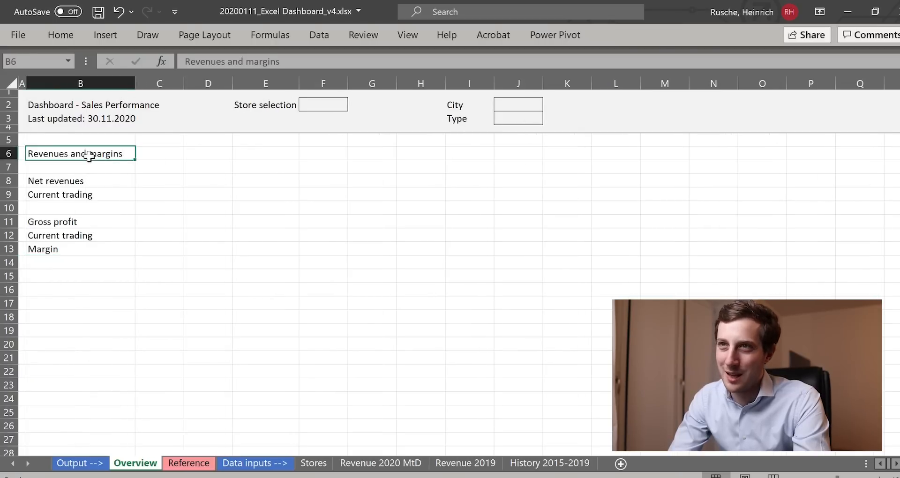
key("ctrl+b")
left_click(76, 181)
key("ctrl+b")
left_click(75, 222)
key("ctrl+b")
- Add a bottom border along B6:J6 and outline the value cells C9, C12 and C13 with borders
left_click_drag(101, 154, 509, 153)
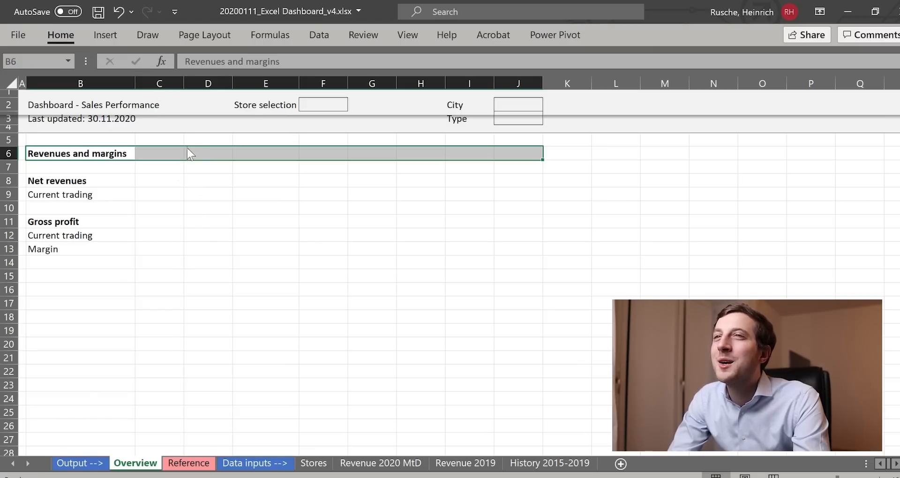
left_click(158, 318)
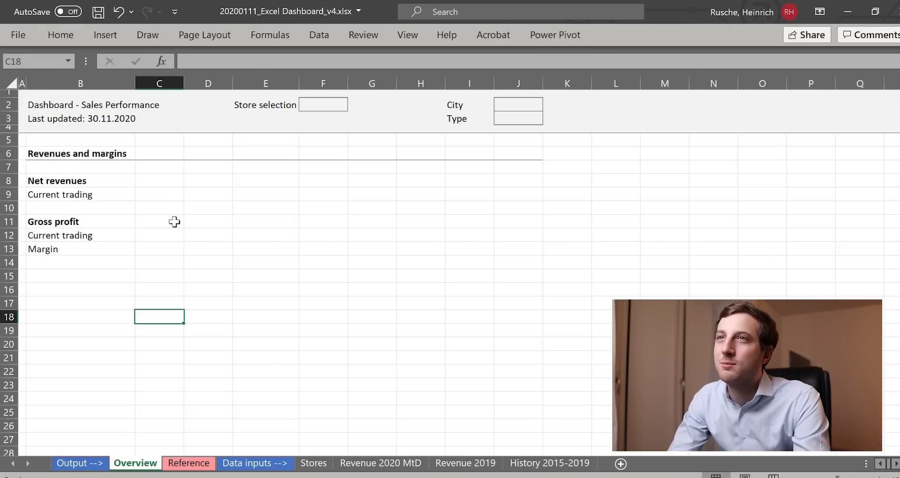
left_click(159, 194)
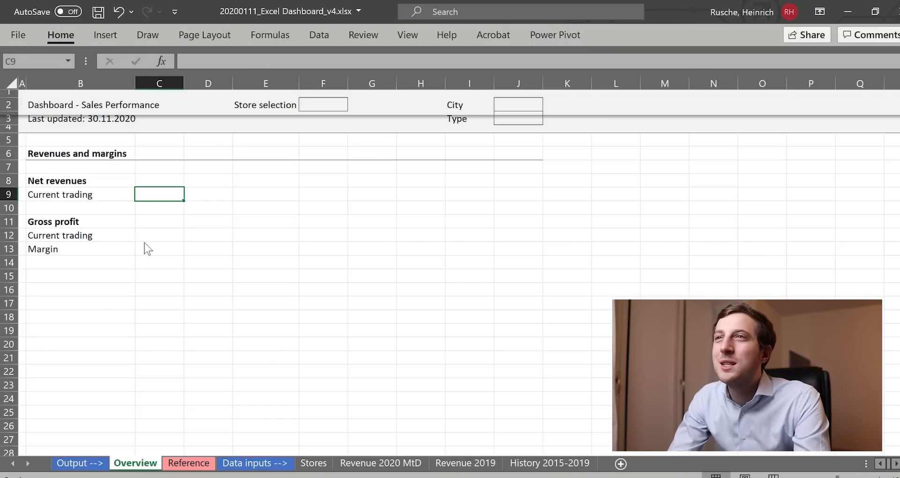
left_click_drag(148, 249, 154, 236)
left_click(52, 37)
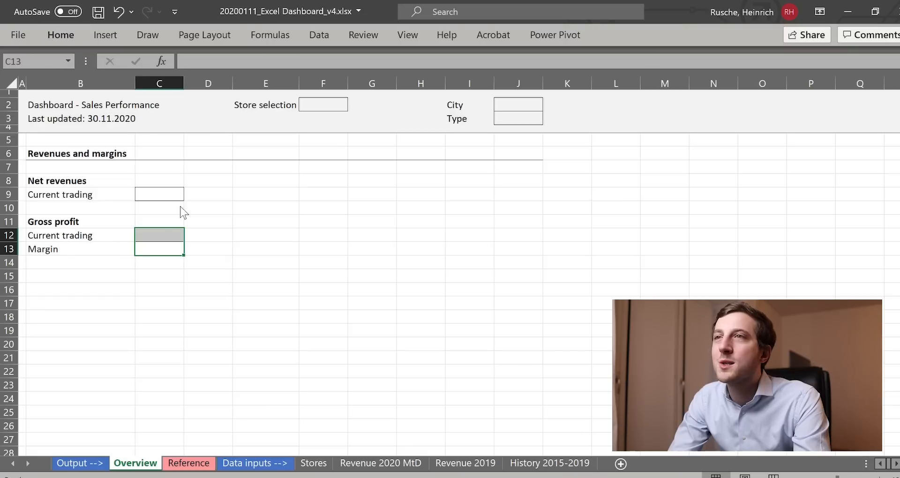
- Enter the column heading "Jan - Nov" in C8 and copy it to C11 for the gross profit block
left_click(162, 180)
type("Jan - N")
key("Return")
key("Up")
key("ctrl+c")
key("Down")
key("Down")
key("Down")
key("ctrl+v")
- Enter the month headings "July", "August" and "September" in cells E8 to G8 of the net revenues block
key("Right")
key("Right")
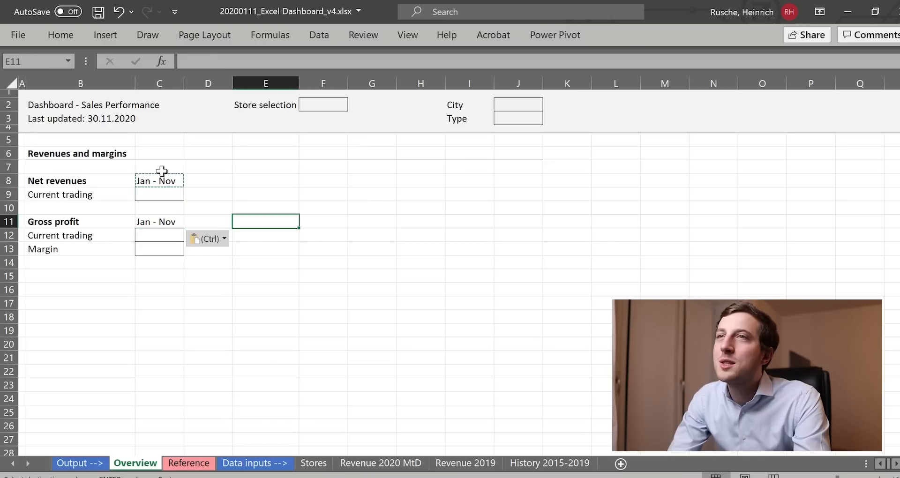
key("Up")
key("Up")
key("Up")
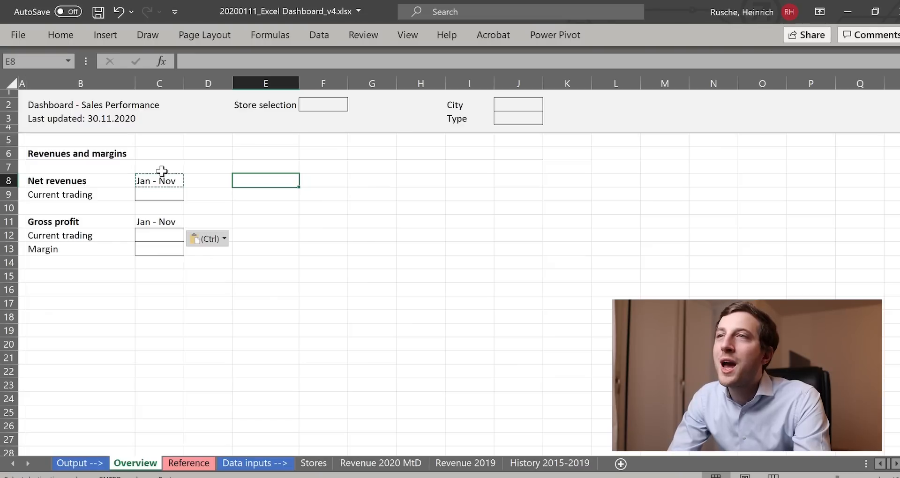
type("July")
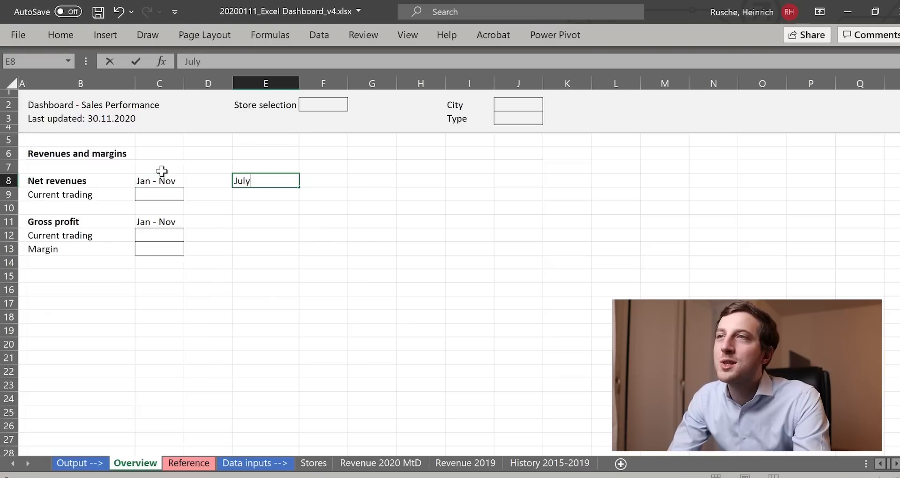
key("ctrl+Return")
key("Right")
type("August")
key("Tab")
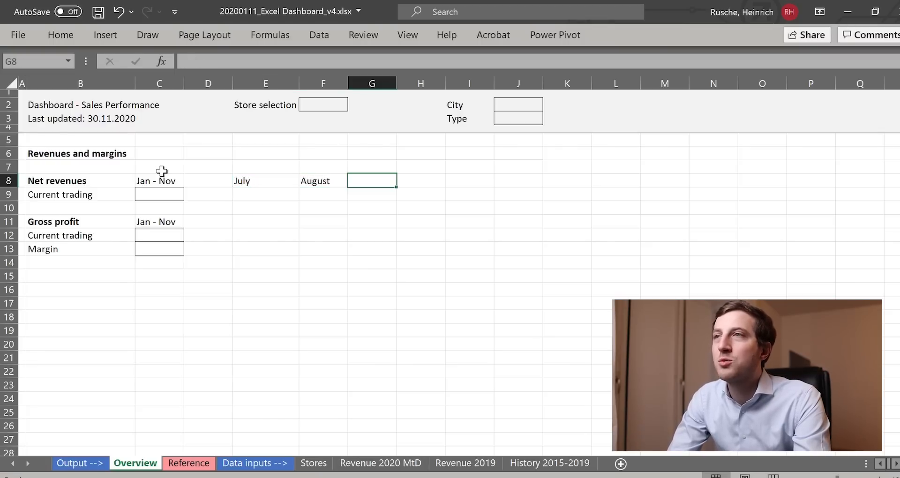
type("September")
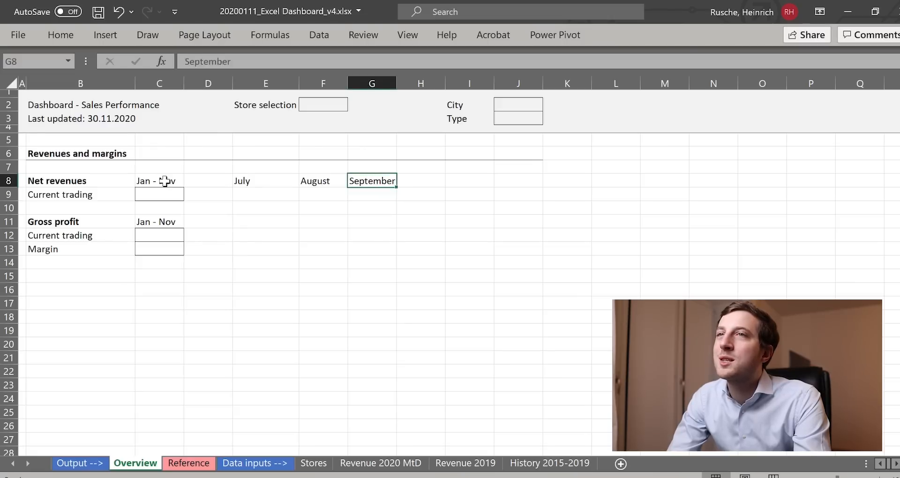
- Enter the month headings "October" and "November" in cells H8 and I8 of the net revenues block
key("Tab")
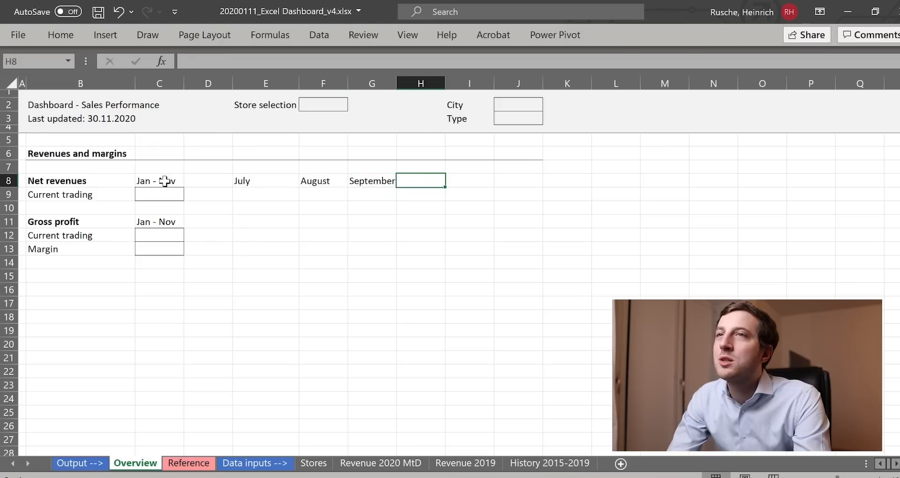
type("Octo")
key("Tab")
type("November")
key("Return")
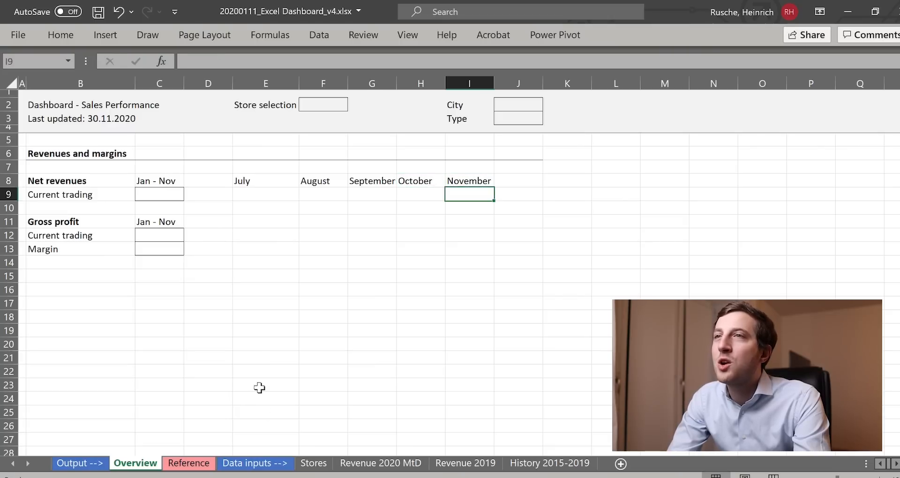
- Compare with the Reference sheet, move the City and Type value boxes from J2:J3 to K2:K3 on Overview, and save the workbook
left_click(191, 464)
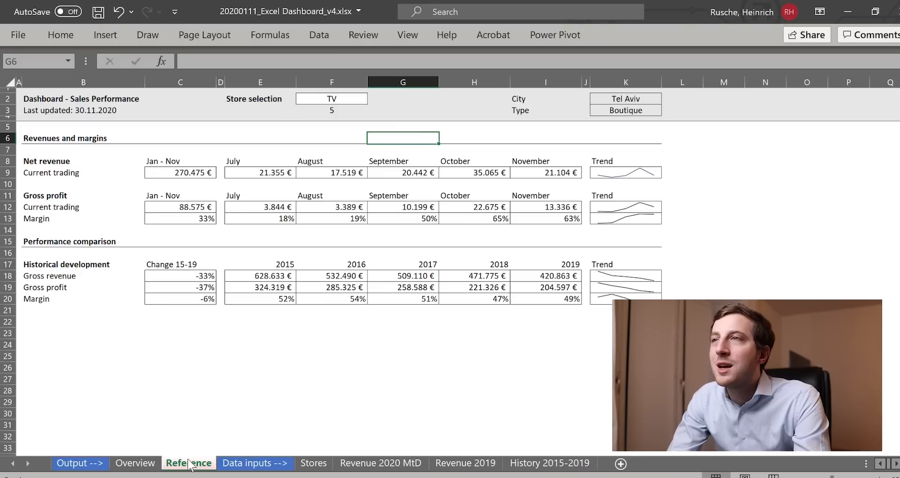
left_click(137, 463)
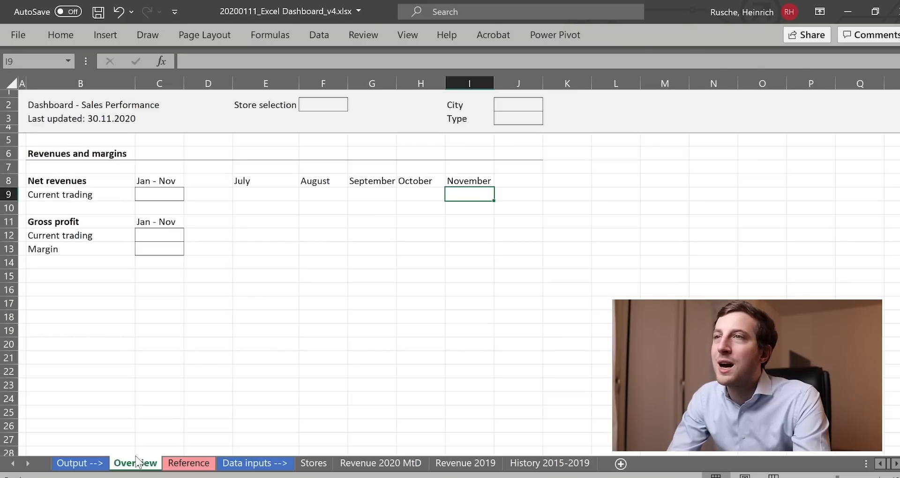
left_click(181, 463)
left_click(143, 463)
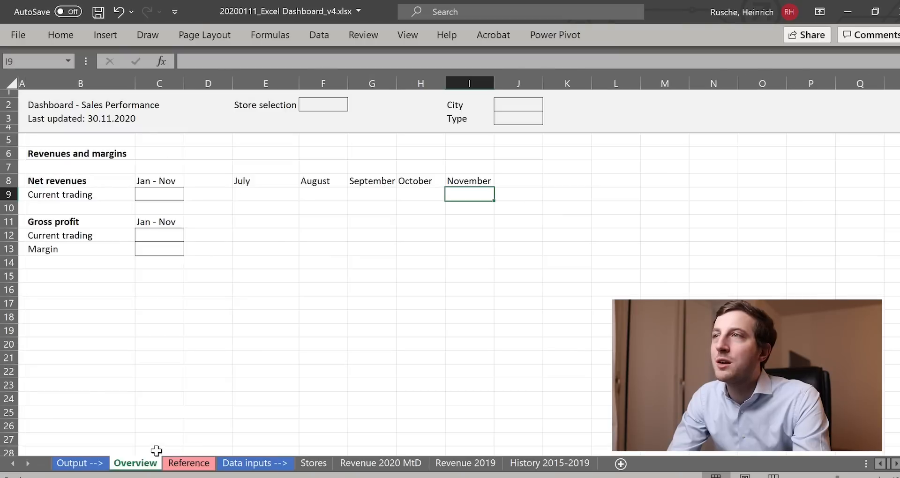
left_click_drag(519, 101, 561, 112)
left_click(527, 106)
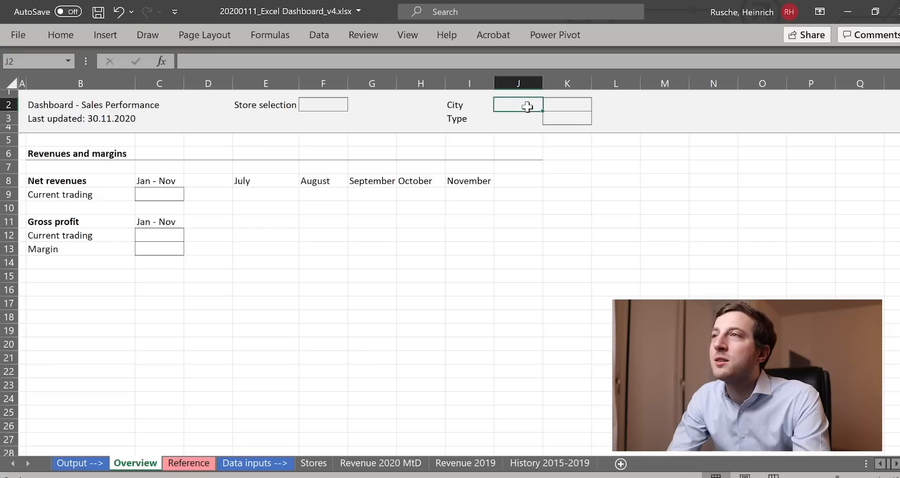
key("ctrl+s")
- Enter "Trend" in K8 and complete the month and trend headings with bordered value cells for the net revenues and gross profit blocks
left_click(518, 176)
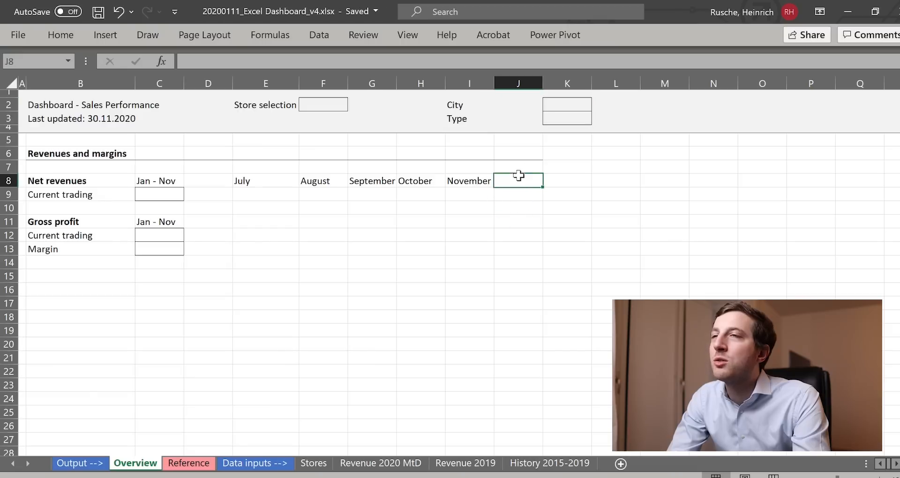
left_click(566, 183)
type("Trend")
key("Return")
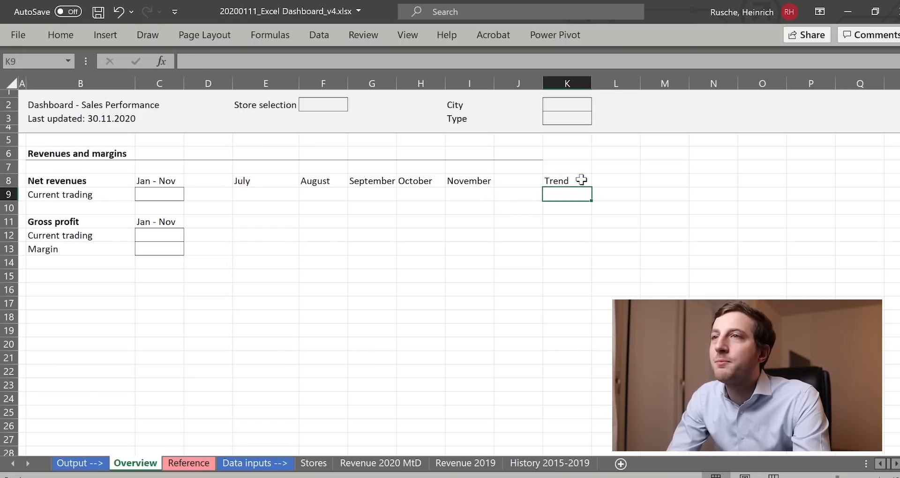
left_click(274, 233)
key("Up")
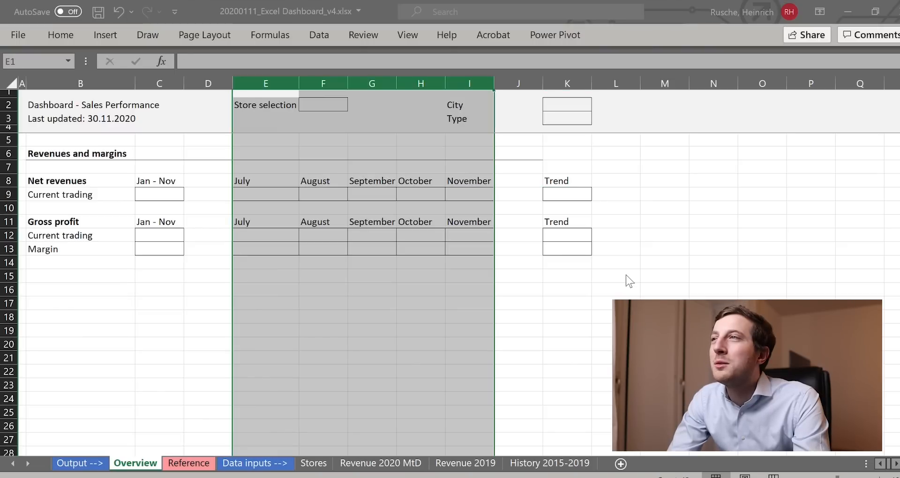
- Widen the month columns E to I evenly and set the width of column K to 15
key("Return")
left_click(516, 211)
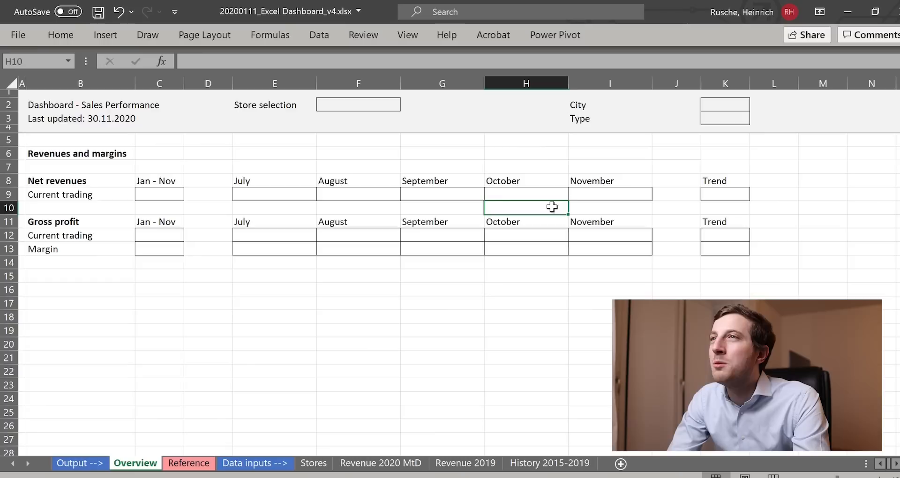
left_click(732, 85)
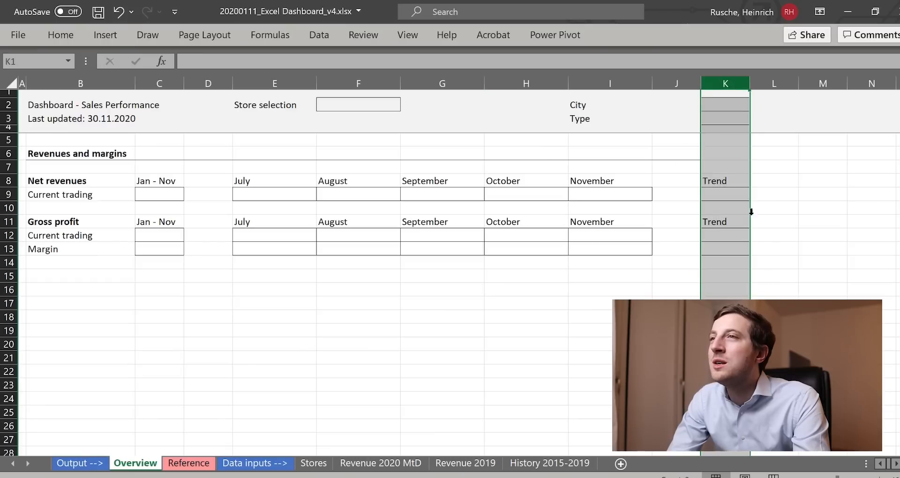
key("alt+h")
type("ow15")
key("Return")
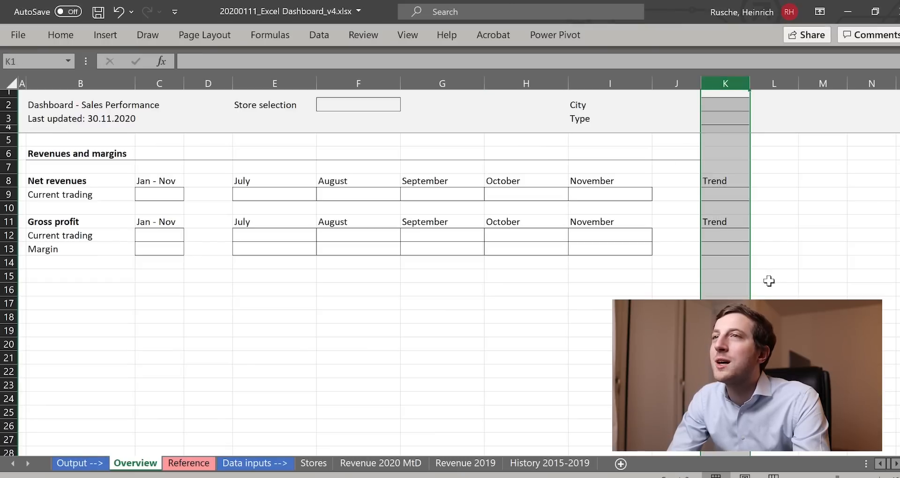
left_click(491, 277)
- Narrow column D to a thin spacer and copy it onto column J
left_click_drag(233, 85, 194, 85)
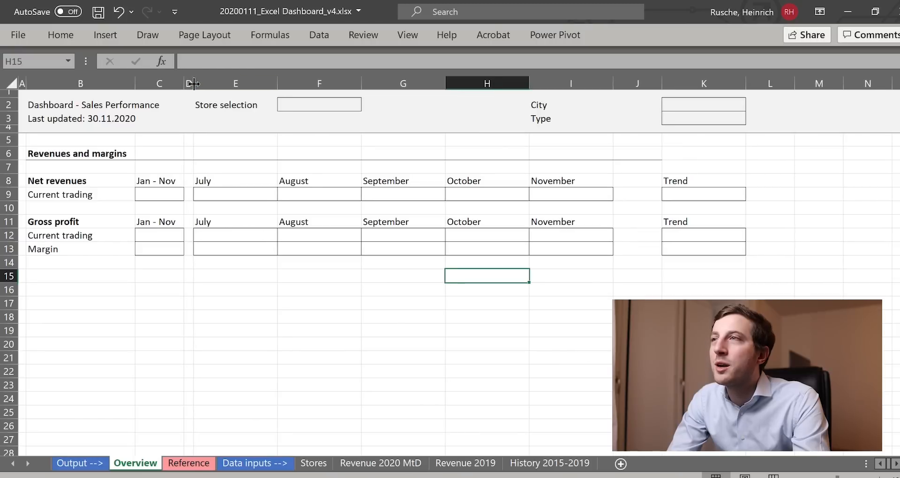
left_click(190, 83)
key("ctrl+c")
left_click(640, 83)
key("ctrl+v")
- Extend the bottom border of the "Revenues and margins" heading row through K6 and save the workbook
left_click(643, 176)
left_click(646, 151)
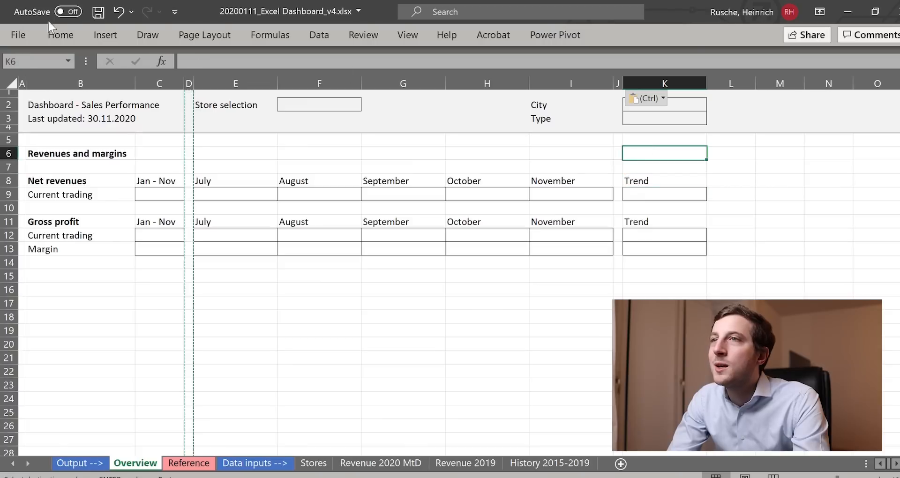
left_click(152, 76)
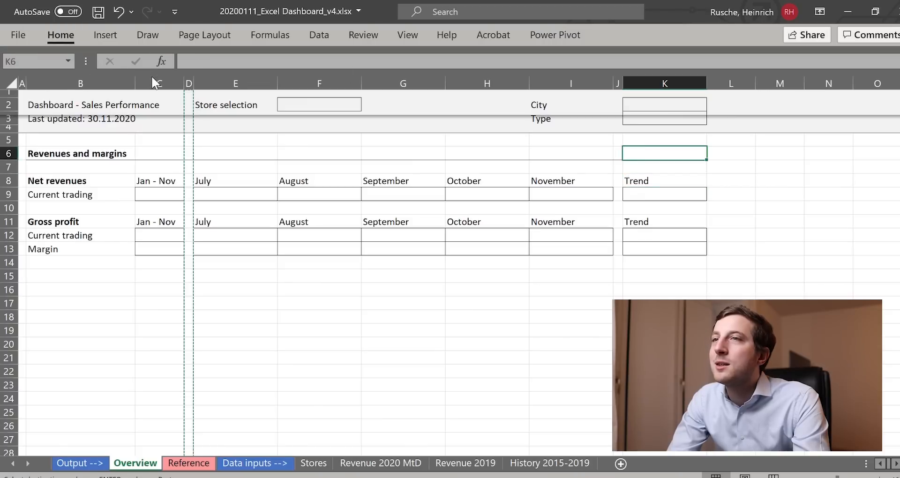
left_click(174, 118)
left_click(408, 268)
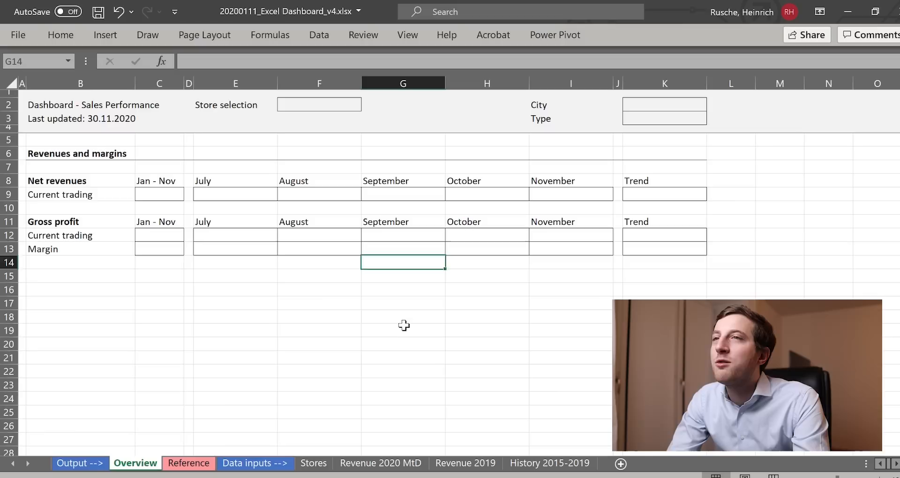
left_click(403, 329)
key("ctrl+s")
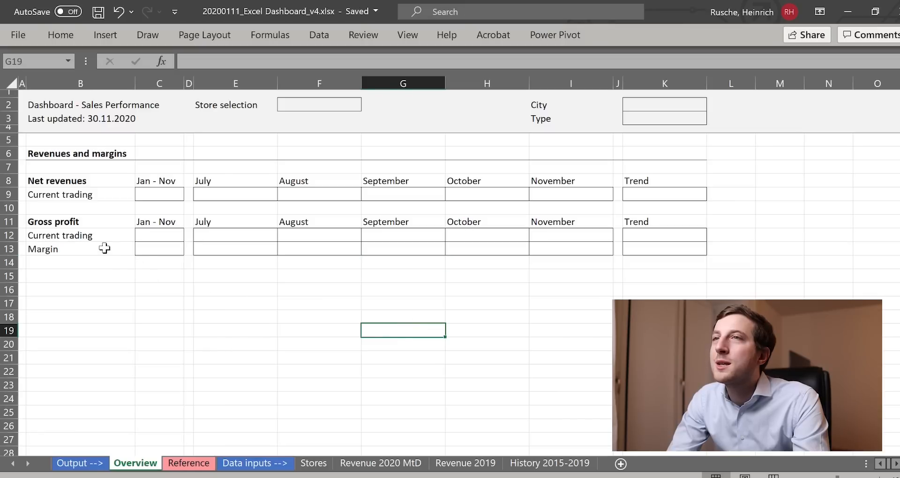
- Check the layout on the Reference sheet and set the width of column C on Overview to 15
left_click(201, 463)
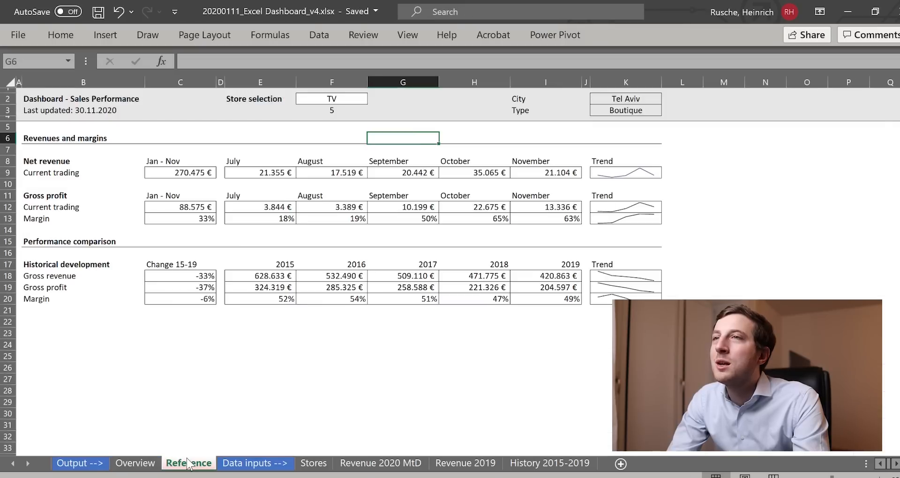
left_click(149, 463)
left_click(160, 83)
left_click(234, 290)
type("15")
key("Return")
left_click(238, 292)
- Consult the Reference sheet and enter the section heading "Performance comparison" in cell B15 of Overview
left_click(188, 463)
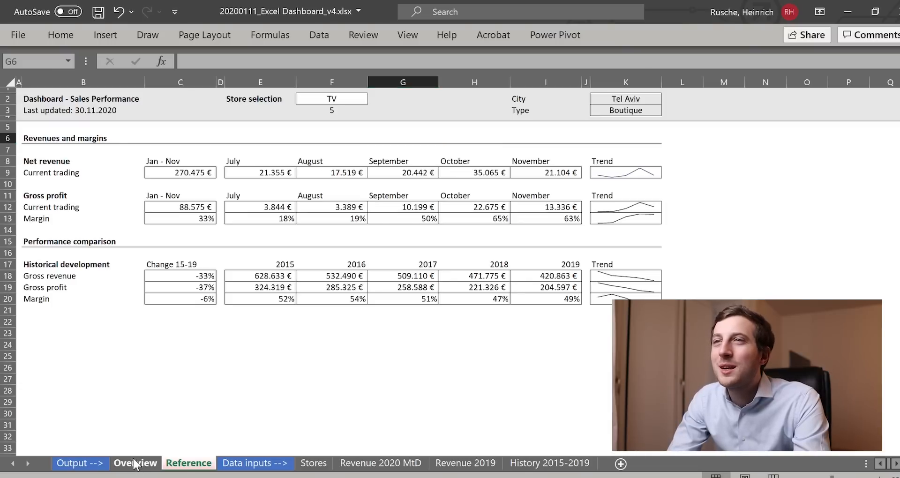
left_click(135, 465)
left_click(63, 279)
type("Performance compari")
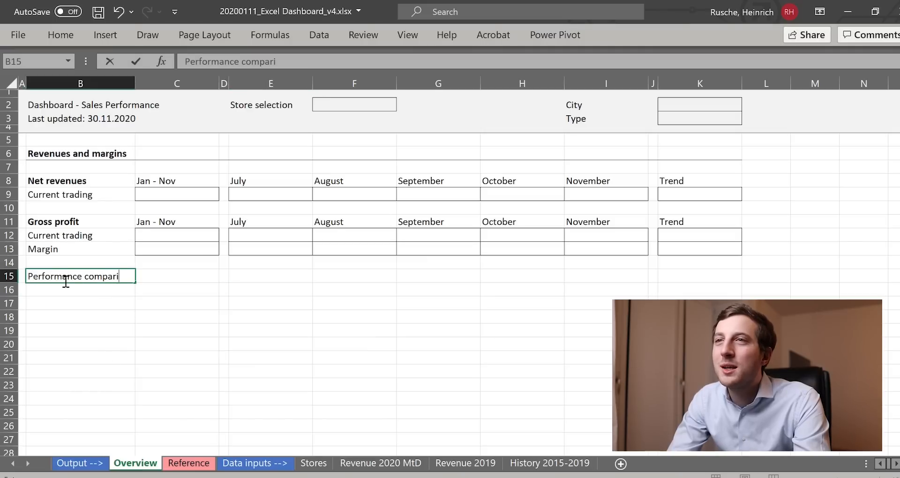
type("son")
key("Return")
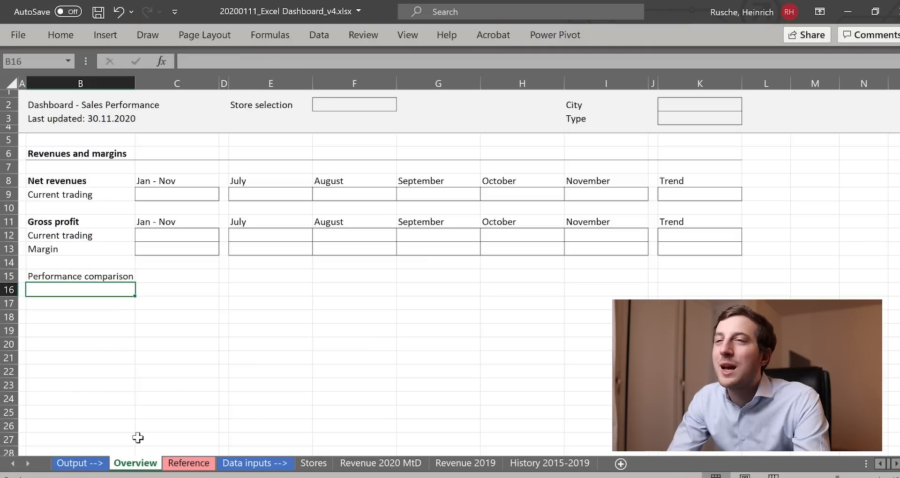
- Enter the block heading "Historical development" in cell B17 of Overview, following the Reference sheet
left_click(185, 463)
left_click(136, 463)
left_click(77, 305)
type("Historical development")
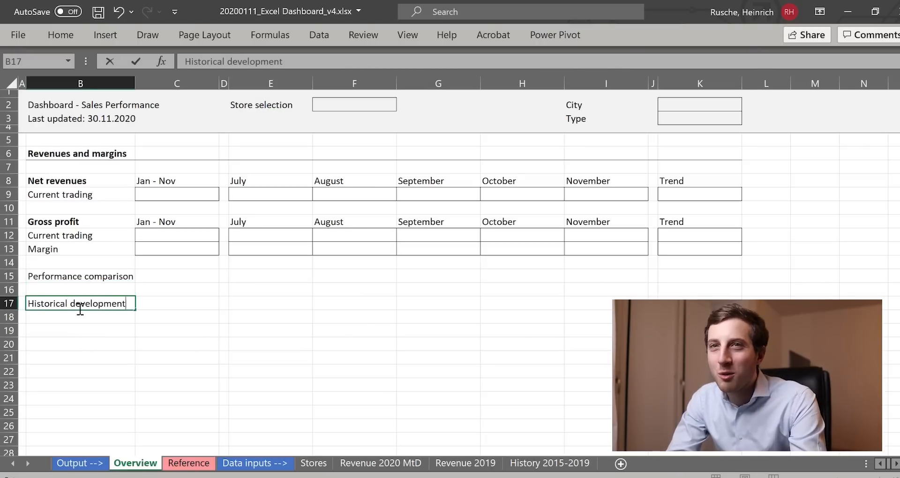
key("Return")
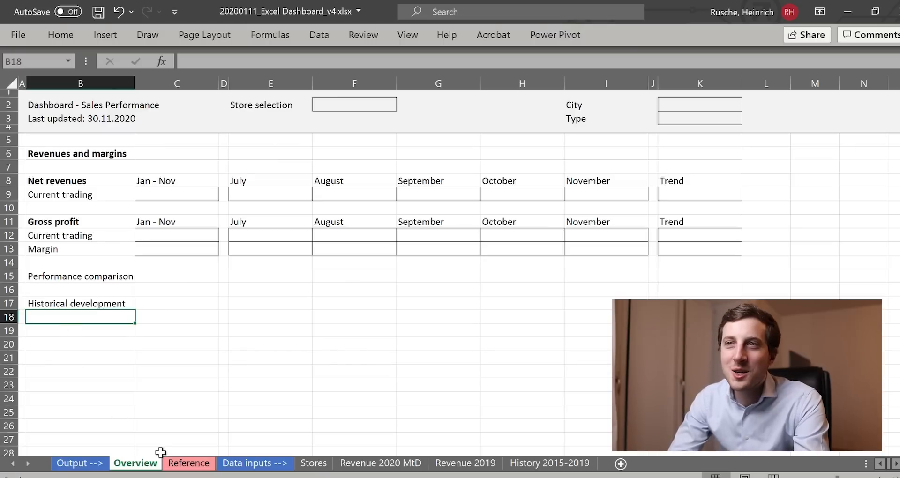
- Enter the row labels "Gross revenue", "Gross profit" and "Margin" in cells B18 to B20, following the Reference sheet
left_click(172, 464)
left_click(135, 463)
type("Gr0ss")
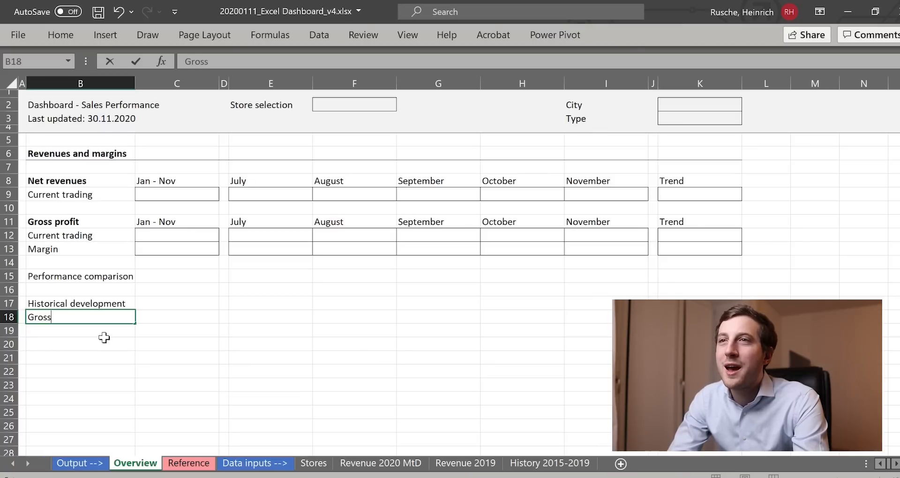
key("Return")
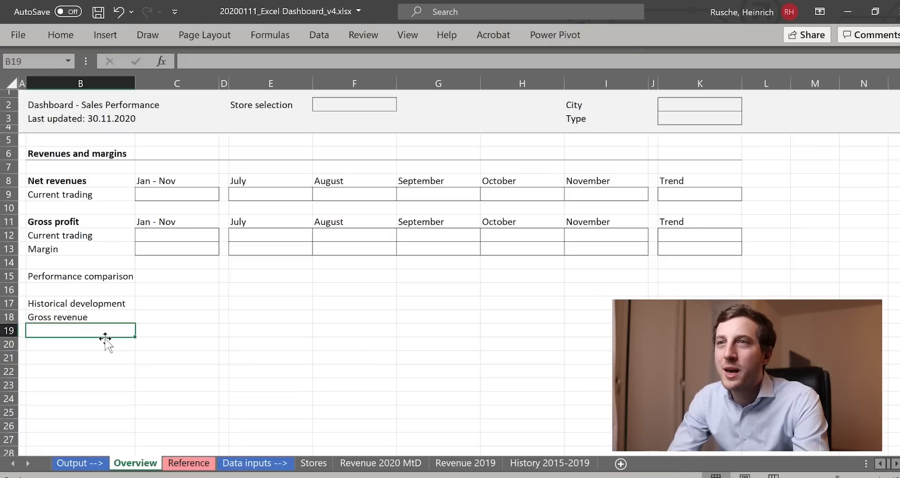
left_click(185, 463)
key("ctrl+Page_Up")
type("Gross profit")
key("Return")
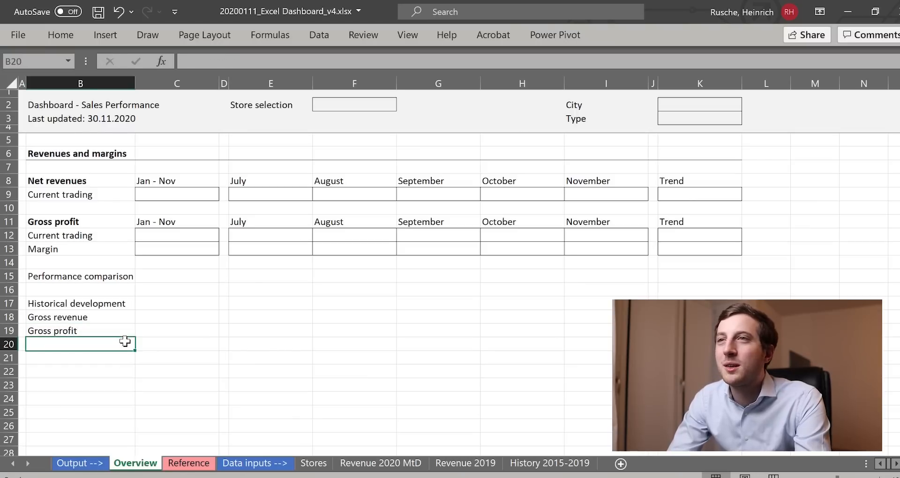
left_click(185, 463)
left_click(130, 462)
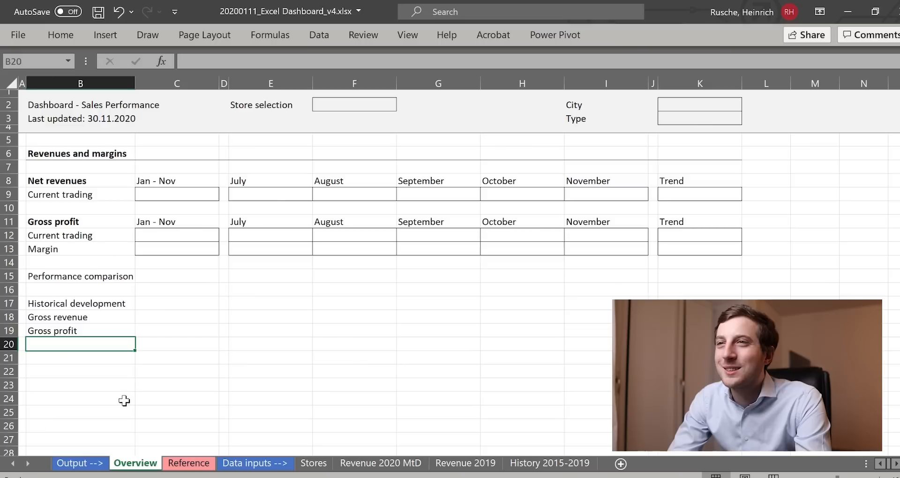
type("Margin")
key("Return")
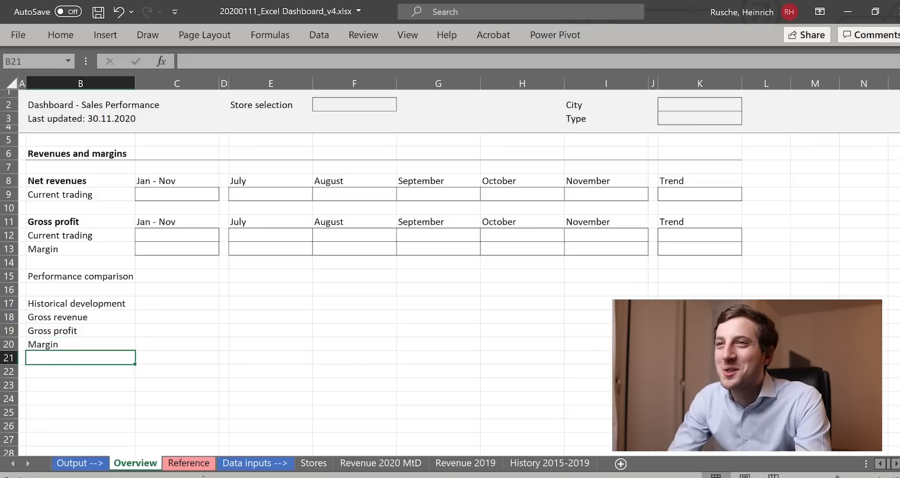
- Consult the Reference sheet and enter the column heading "Change 15 - 19" in cell C17 of Overview
left_click(188, 464)
left_click(135, 463)
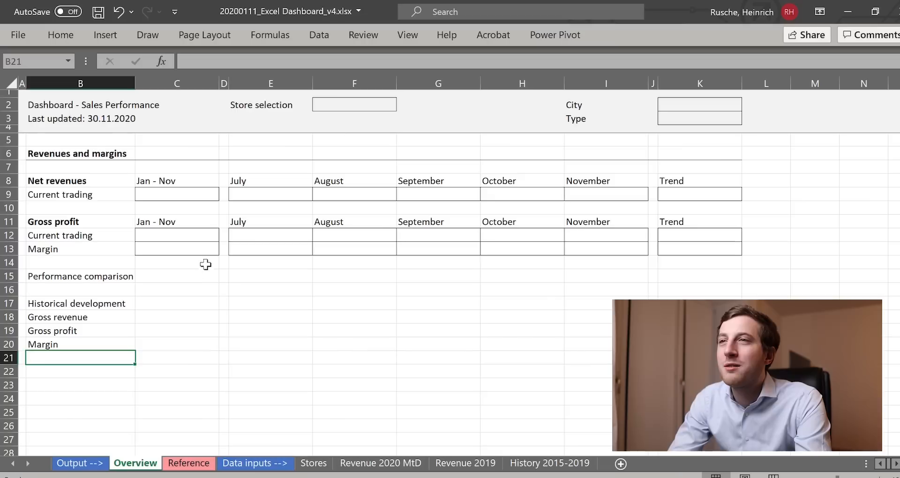
left_click(157, 304)
type("Change 15 -")
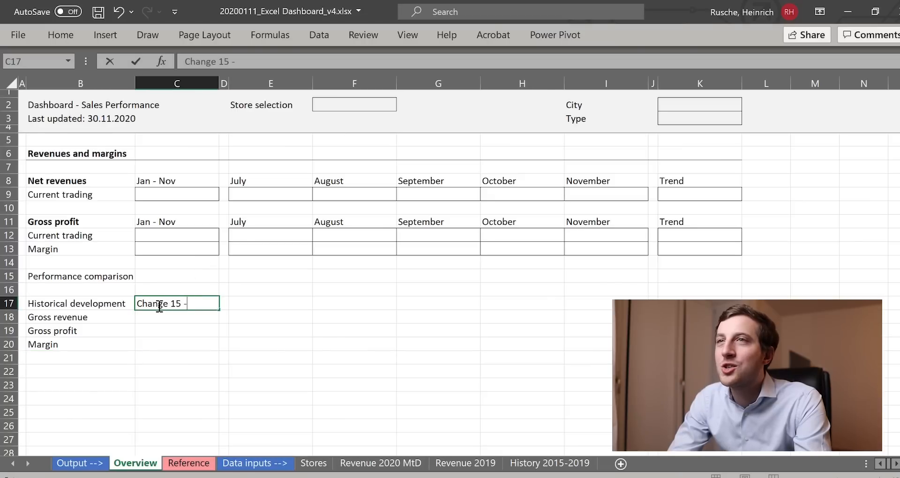
type(" 19")
key("Return")
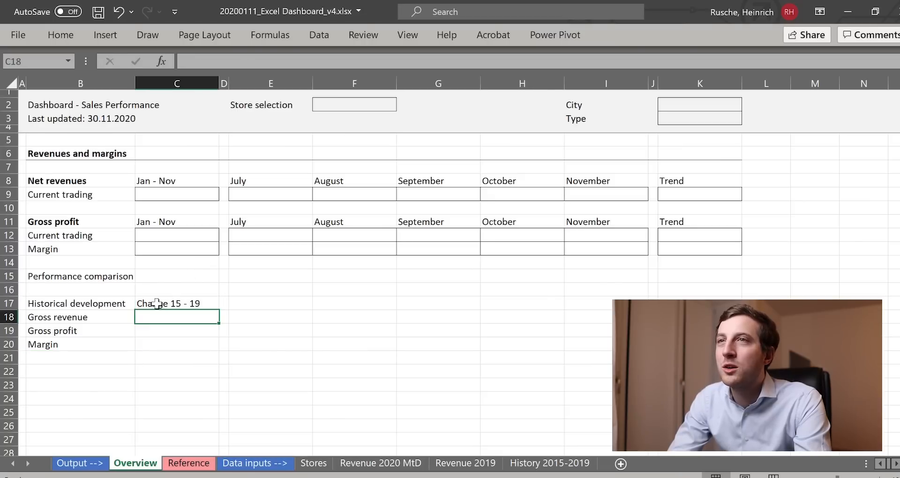
- Enter the year headings 2015, 2016, 2017 and 2018 in cells E17 to H17, following the Reference sheet
left_click(188, 464)
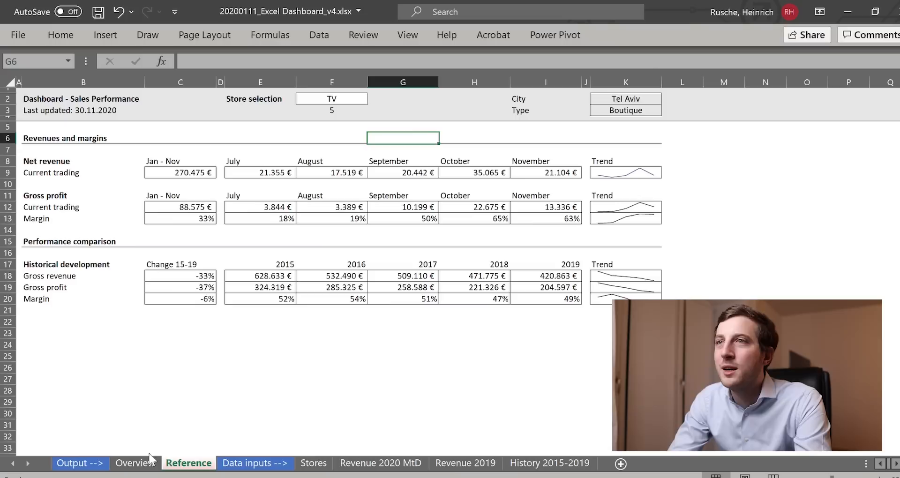
left_click(123, 459)
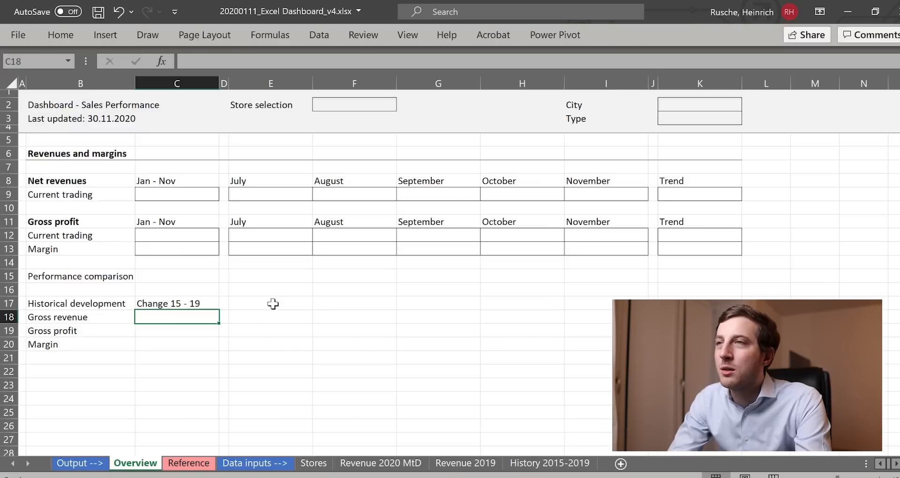
double_click(273, 304)
type("2015")
key("Tab")
type("2016")
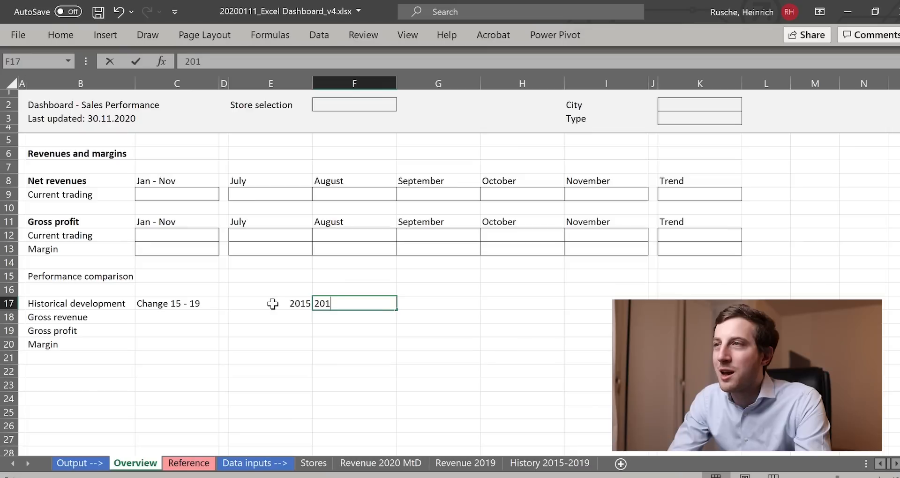
key("Tab")
type("2017")
key("Tab")
type("20")
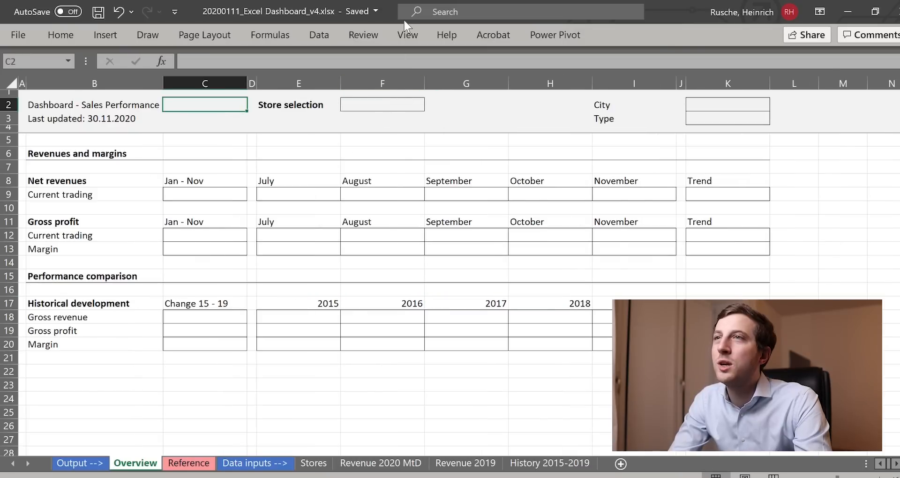
- Hide the gridlines on the Overview sheet
left_click(403, 34)
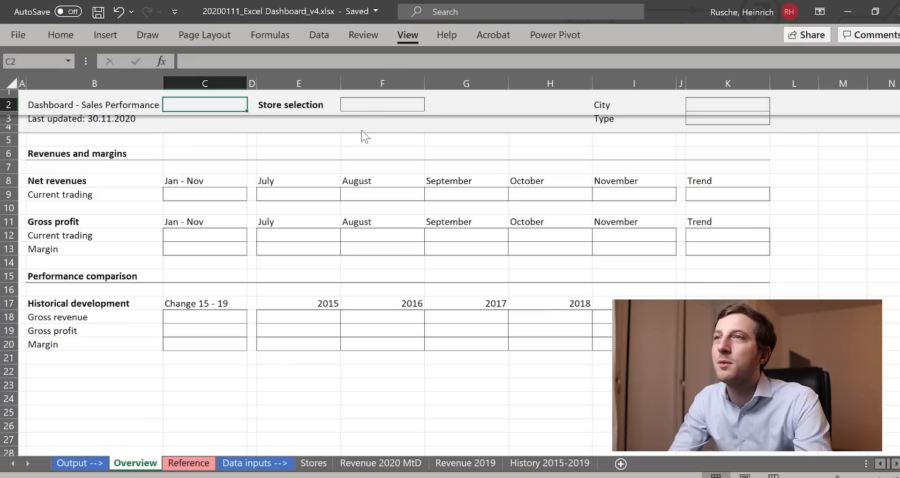
left_click(290, 141)
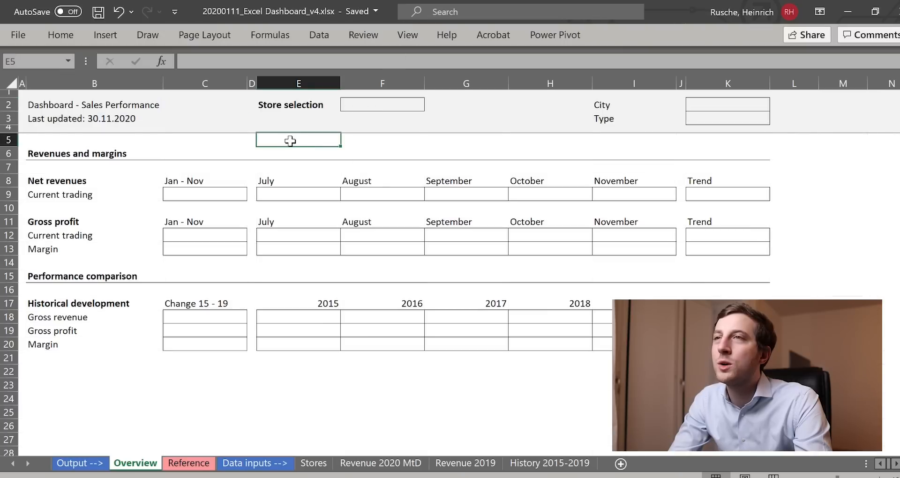
left_click(219, 144)
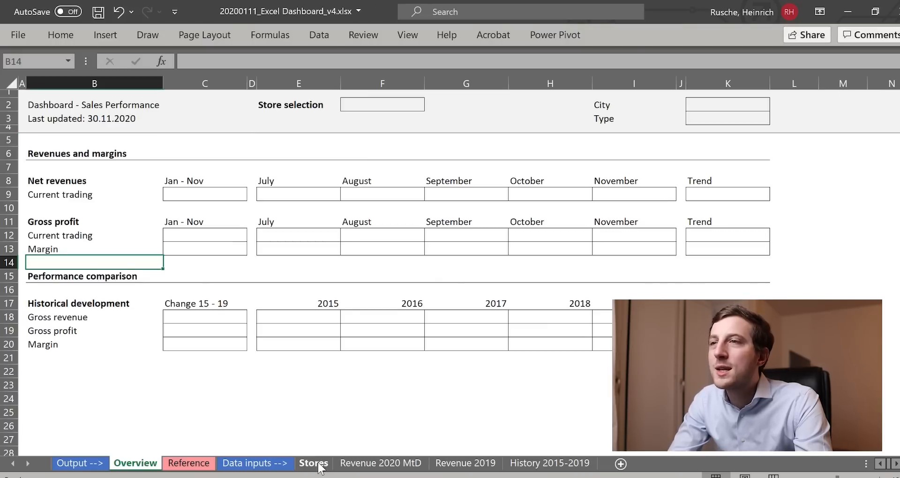
- Examine the Stores sheet's two lookup tables: store numbers with names, and store numbers with city and type
left_click(314, 463)
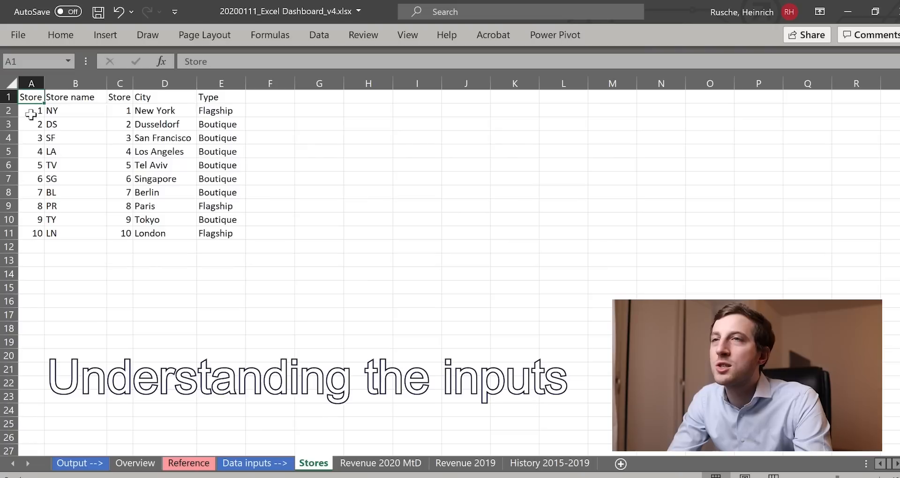
left_click_drag(60, 237, 71, 111)
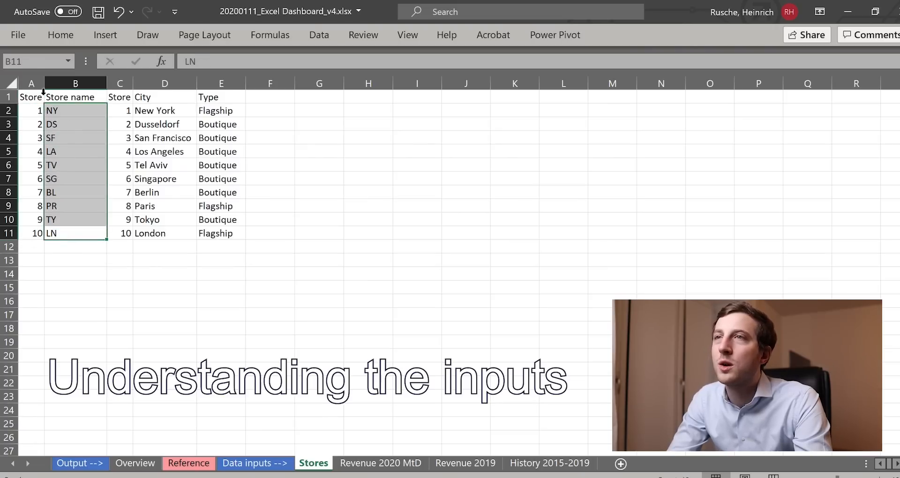
left_click_drag(35, 84, 67, 84)
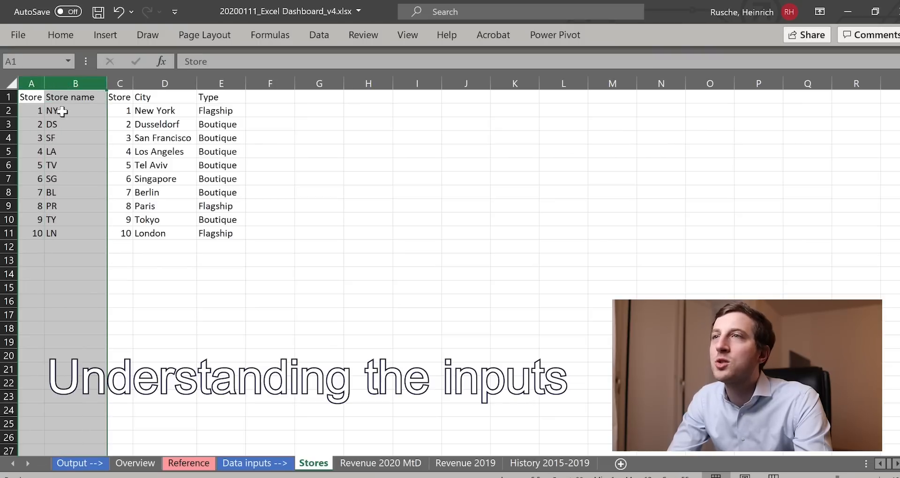
left_click(159, 84)
left_click(234, 87, "shift")
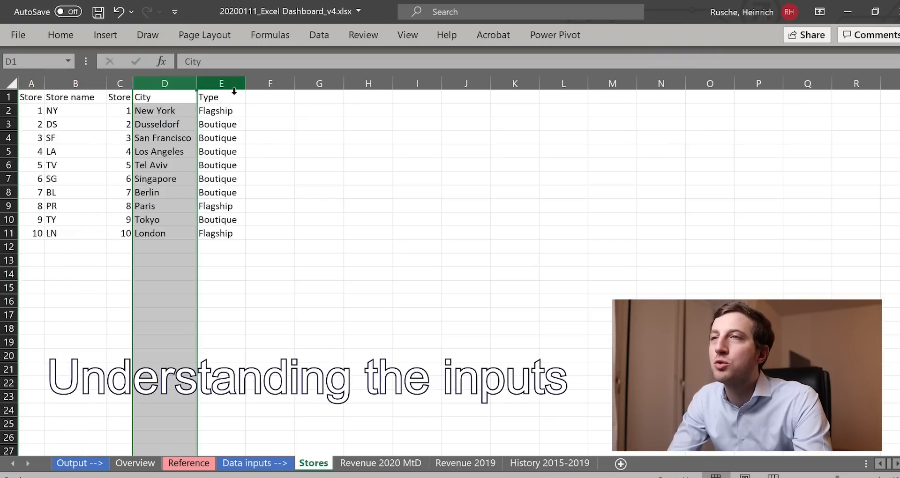
left_click(234, 91)
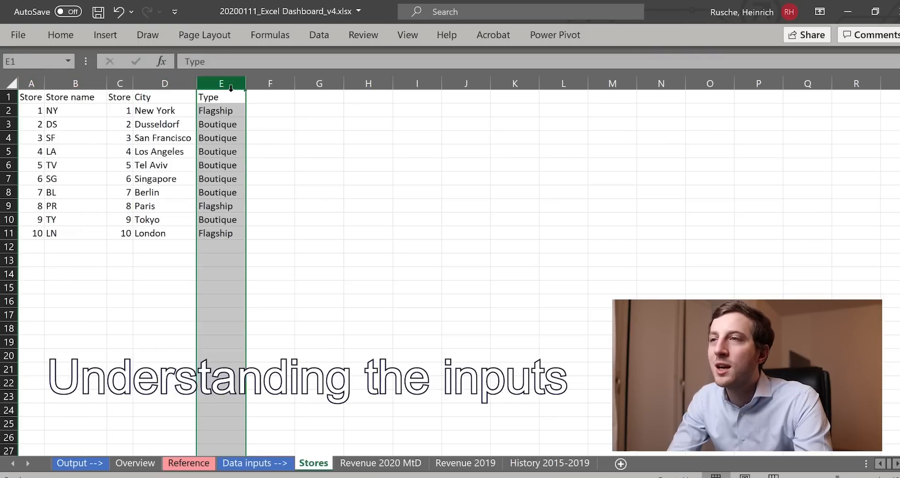
left_click(222, 224)
left_click(227, 208)
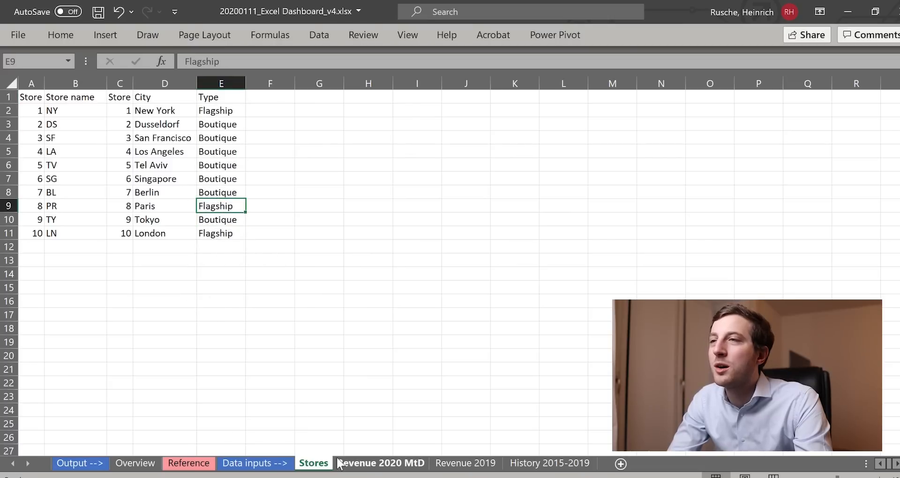
- Examine the store, month, net revenue and cost data on Revenue 2020 MtD, and the yearly data on History 2015-2019
left_click(361, 464)
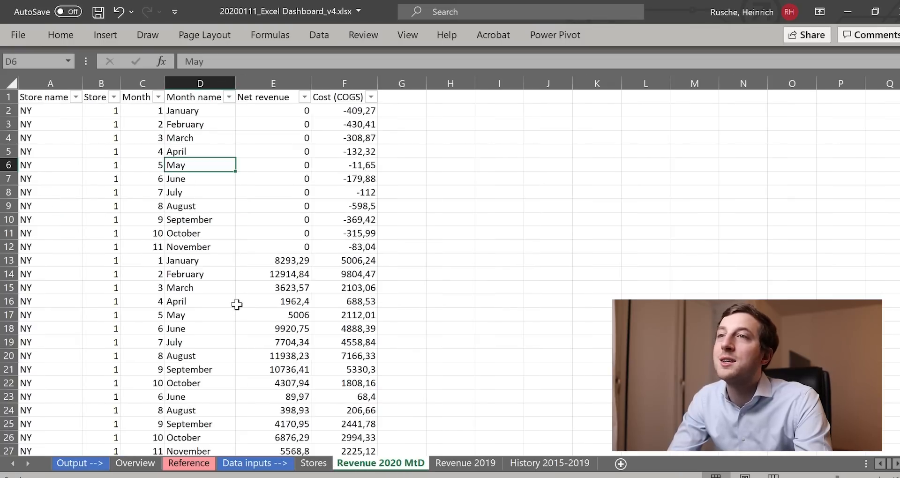
left_click(63, 82)
left_click_drag(63, 82, 220, 83)
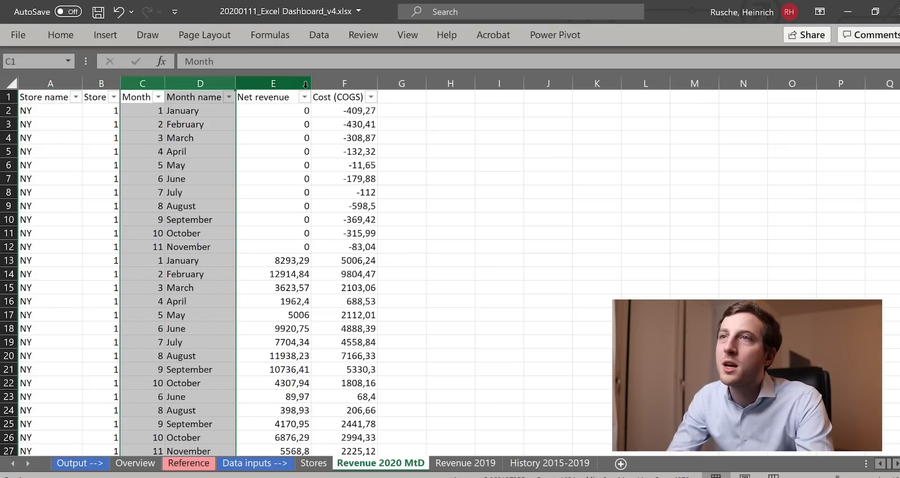
left_click(287, 92)
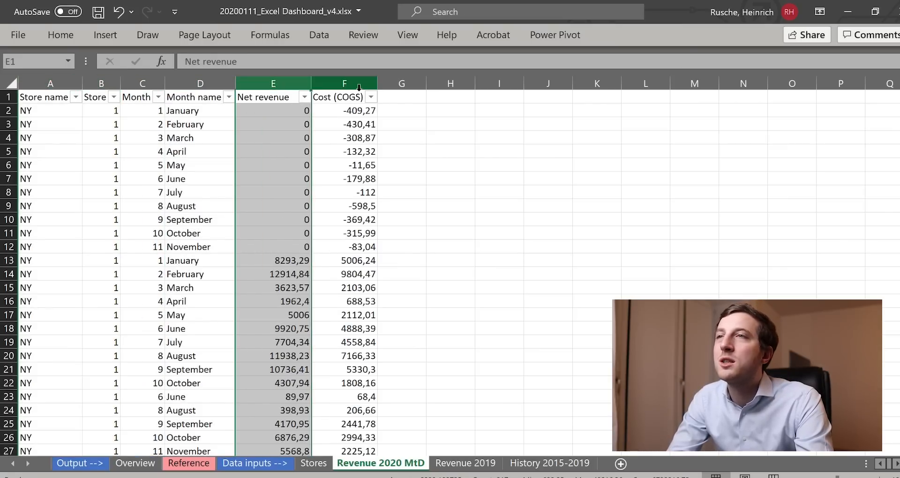
left_click(351, 94)
left_click(276, 194)
left_click_drag(253, 109, 293, 216)
left_click(294, 217)
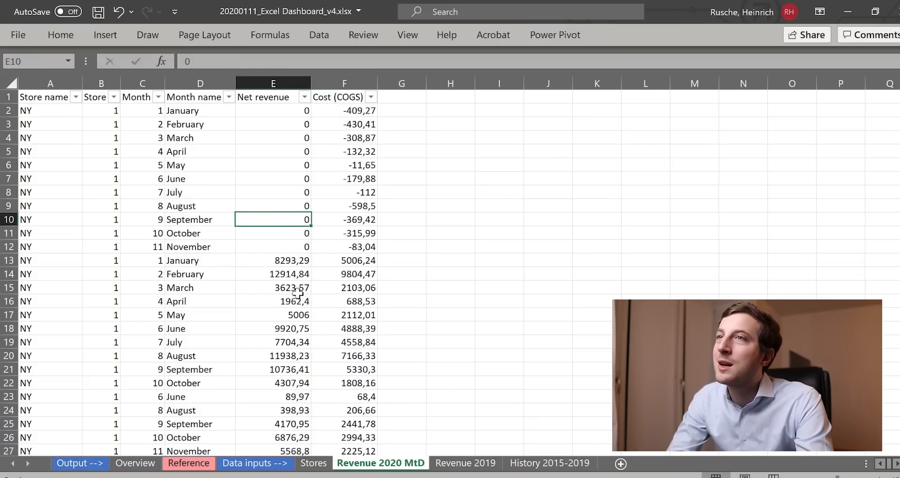
scroll(295, 292, "down", 6)
scroll(307, 361, "down", 8)
scroll(307, 371, "down", 16)
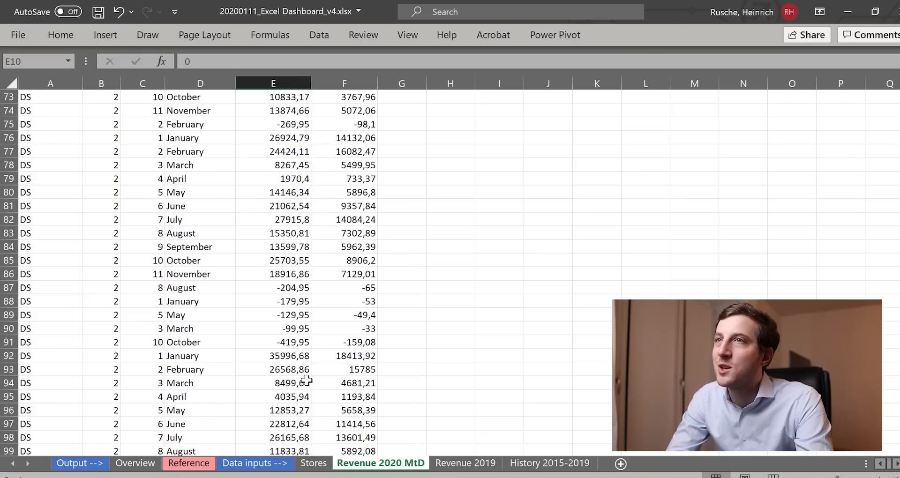
scroll(302, 379, "up", 20)
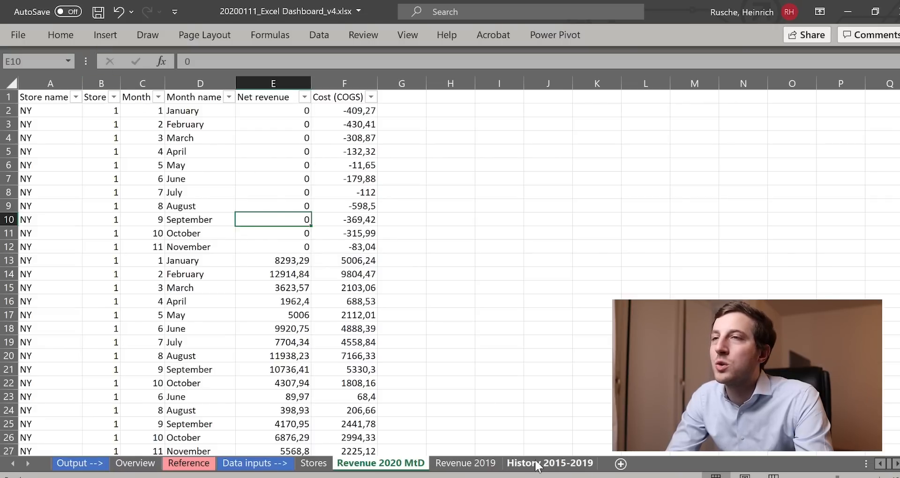
mouse_move(206, 247)
left_mouse_down()
mouse_move(207, 271)
mouse_move(151, 248)
mouse_move(237, 249)
mouse_move(197, 261)
mouse_move(201, 249)
left_mouse_up()
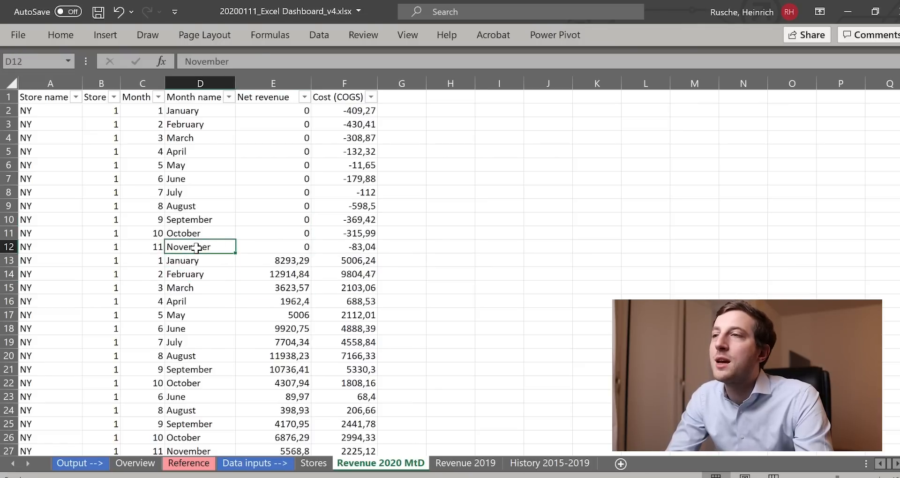
left_click(550, 463)
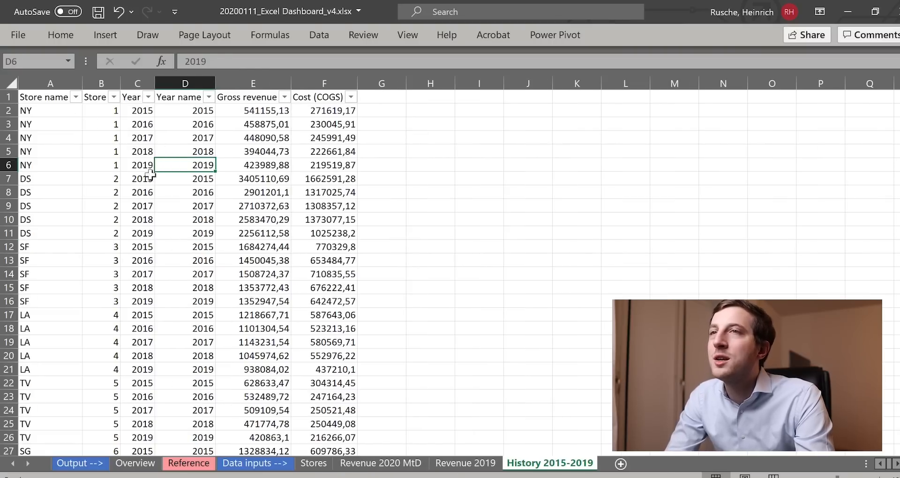
left_click(151, 233)
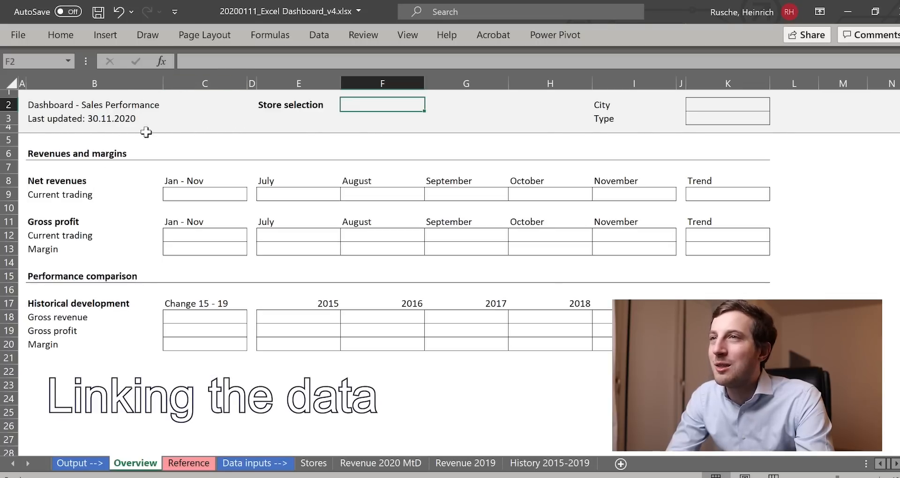
- Add a data validation drop-down list to cell F2 of Overview, using the store names in B2:B11 of the Stores sheet
left_click(95, 137)
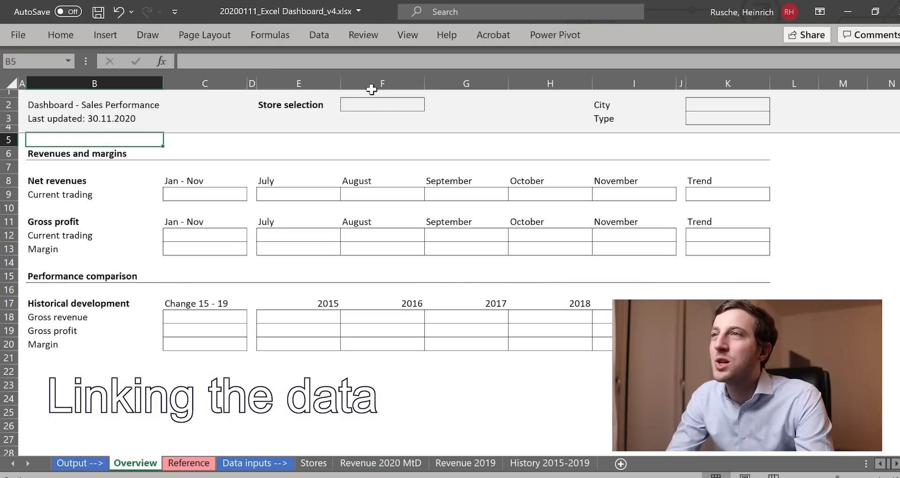
left_click(368, 105)
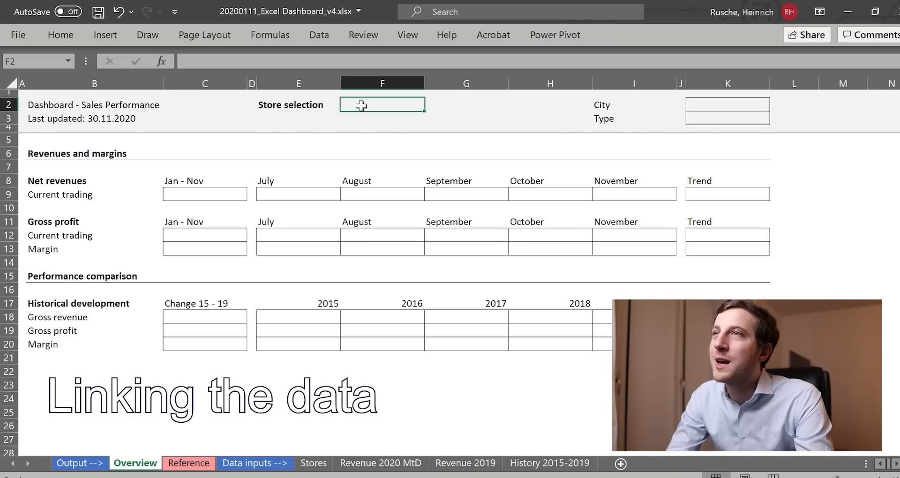
left_click(313, 38)
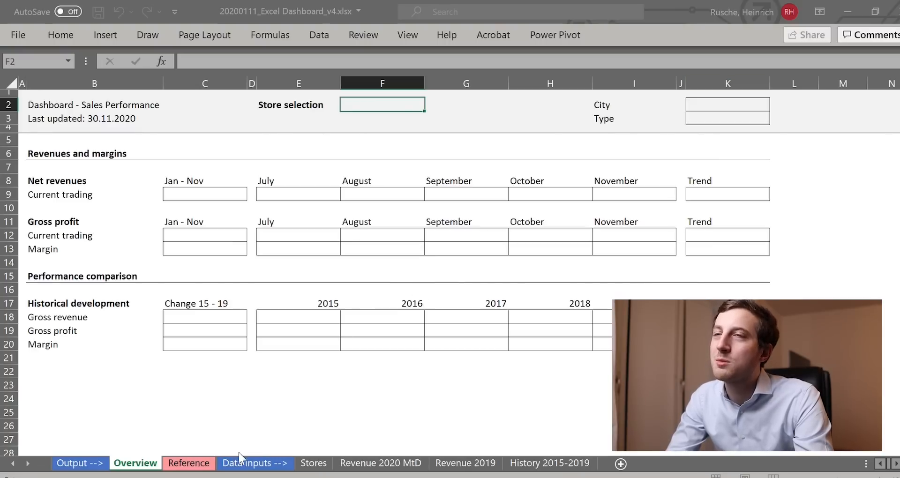
left_click(320, 462)
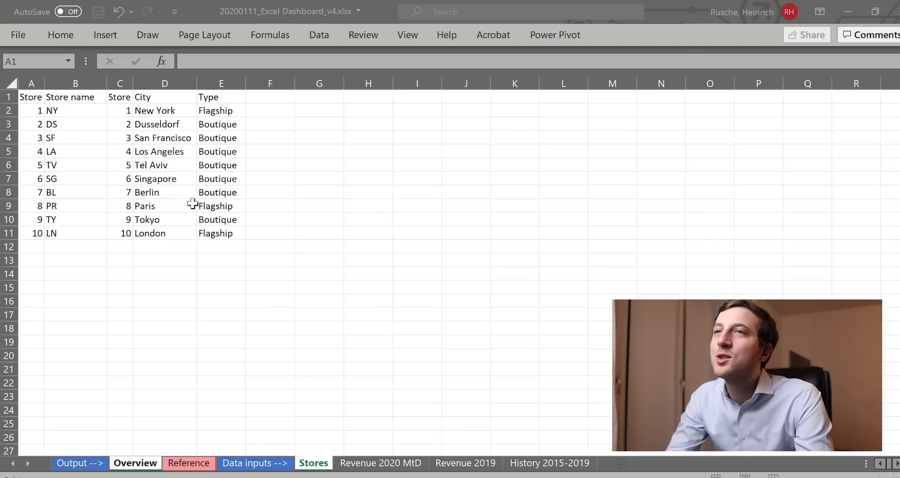
left_click_drag(85, 110, 73, 233)
key("ctrl+c")
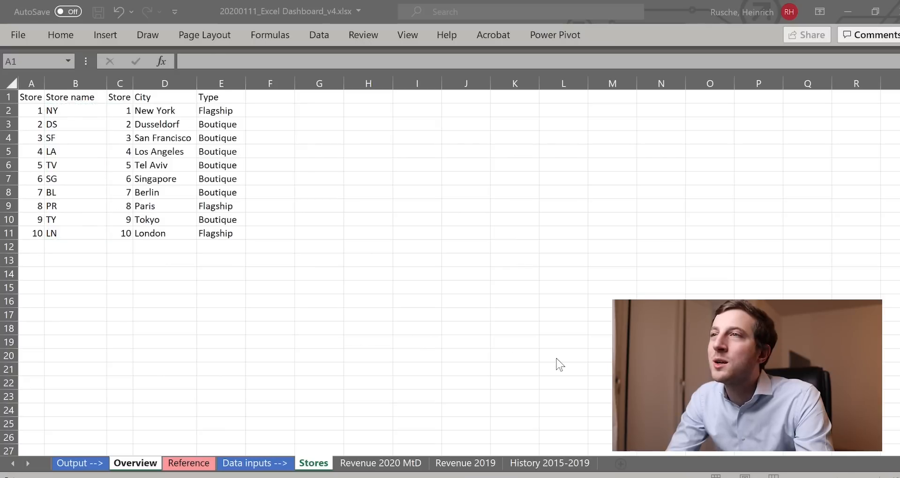
key("ctrl+Page_Up")
key("ctrl+Page_Up")
key("ctrl+Page_Up")
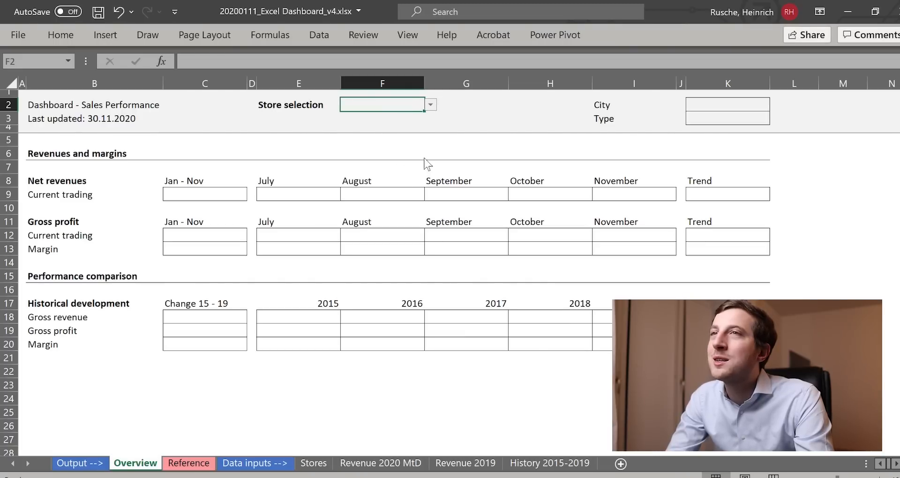
- Choose the store LA from the drop-down list in cell F2
left_click(383, 116)
left_click(429, 104)
left_click(386, 149)
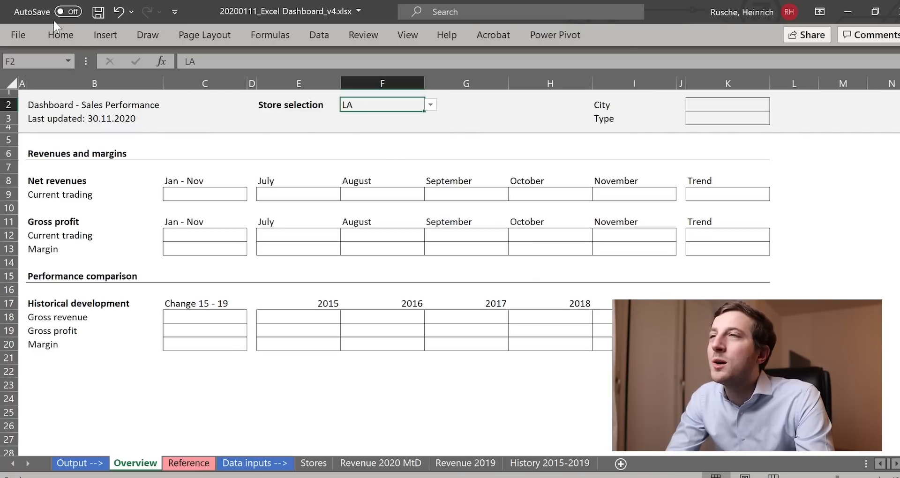
- Give the store selection cell F2 a white fill and centre its text
left_click(64, 34)
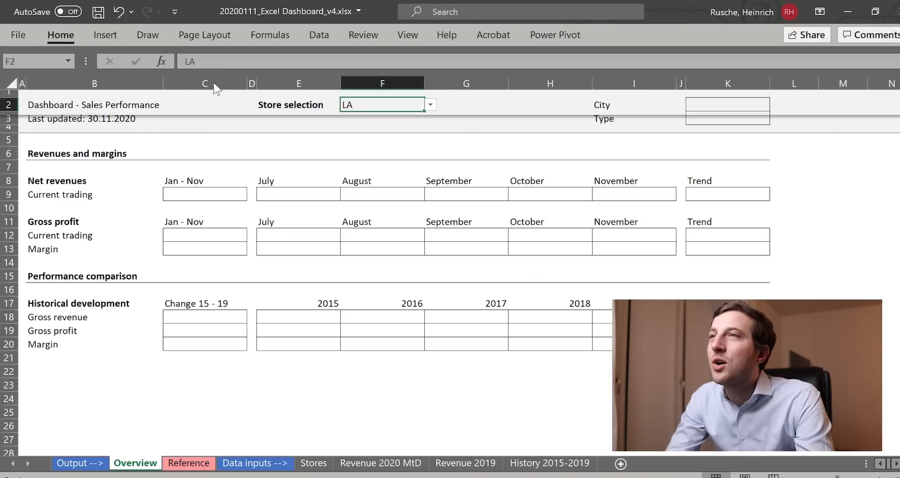
left_click(301, 166)
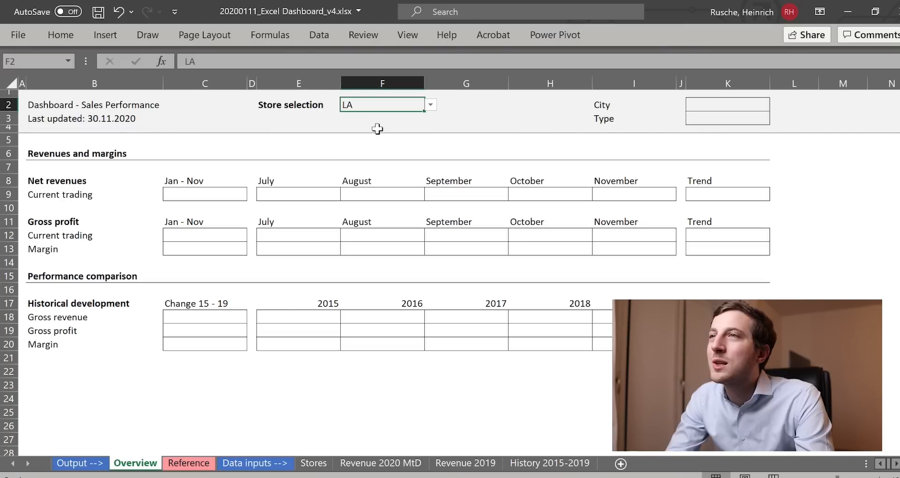
left_click(54, 34)
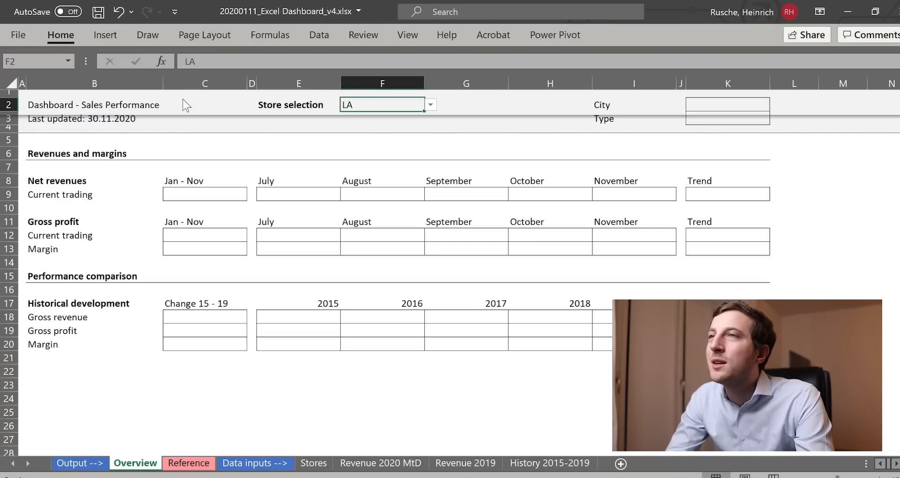
left_click(336, 155)
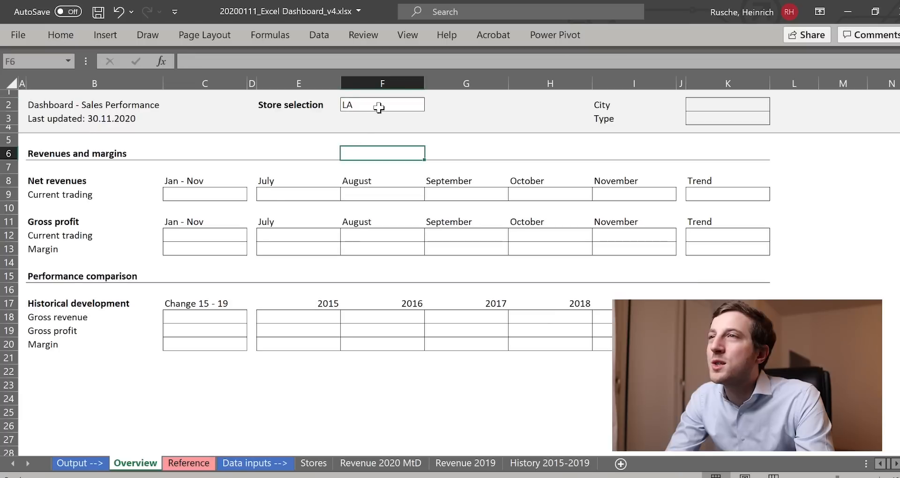
left_click(60, 35)
left_click(251, 74)
left_click(405, 201)
- Apply a white fill to the City and Type cells K2:K3
left_click_drag(709, 106, 712, 117)
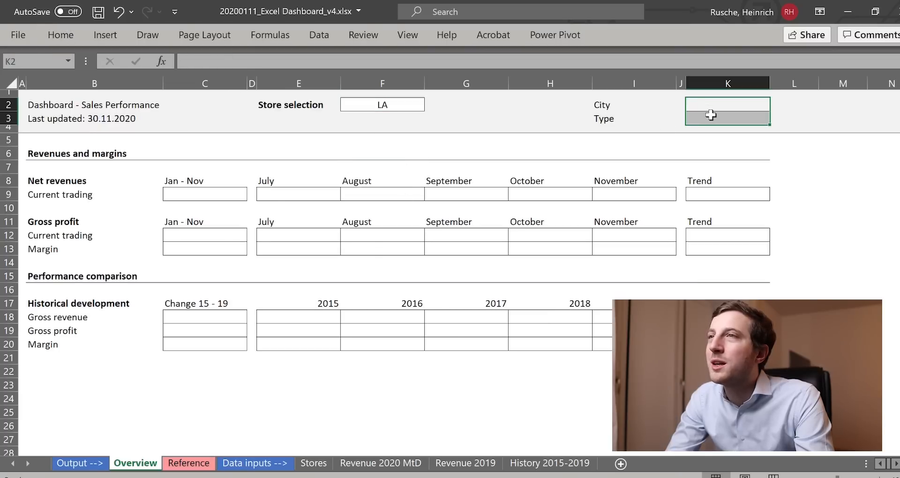
left_click(78, 40)
left_click(503, 193)
left_click(482, 176)
- Enter =VLOOKUP(F2;Stores!$B:$C;2;0) in cell F3 to look up the store number, and centre the result
left_click(378, 118)
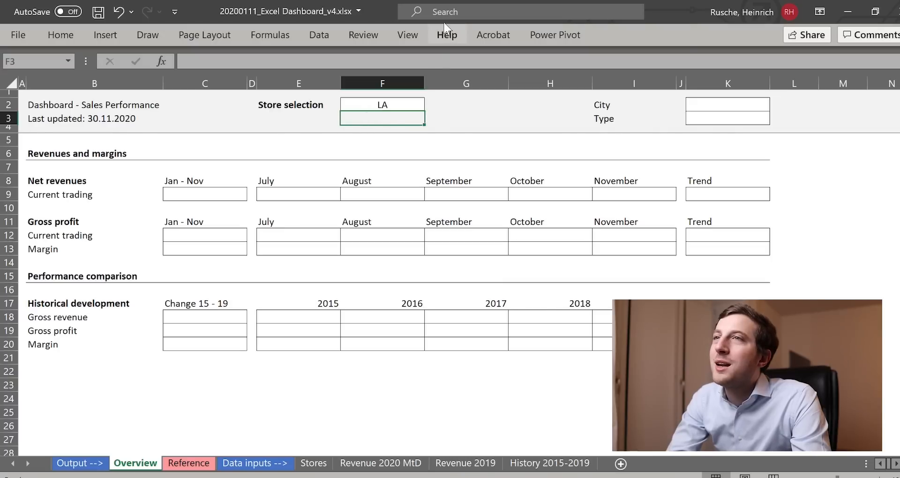
type("=VL")
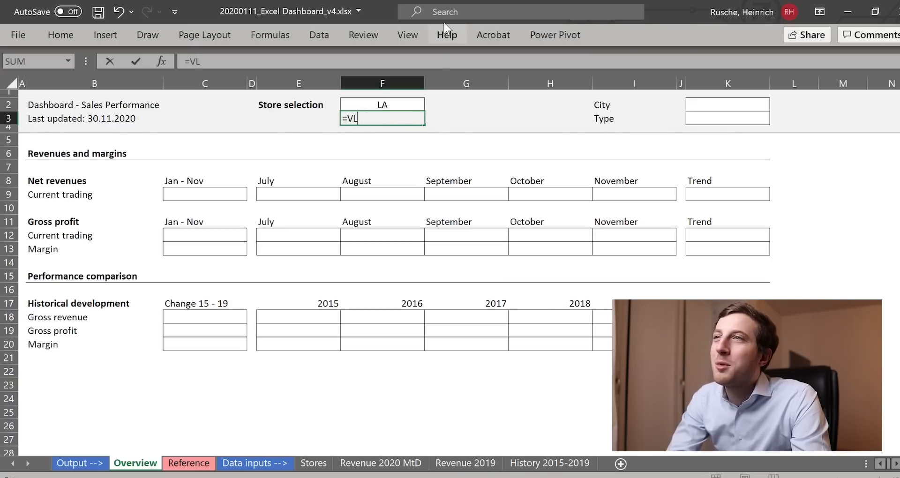
type("OOKUP(")
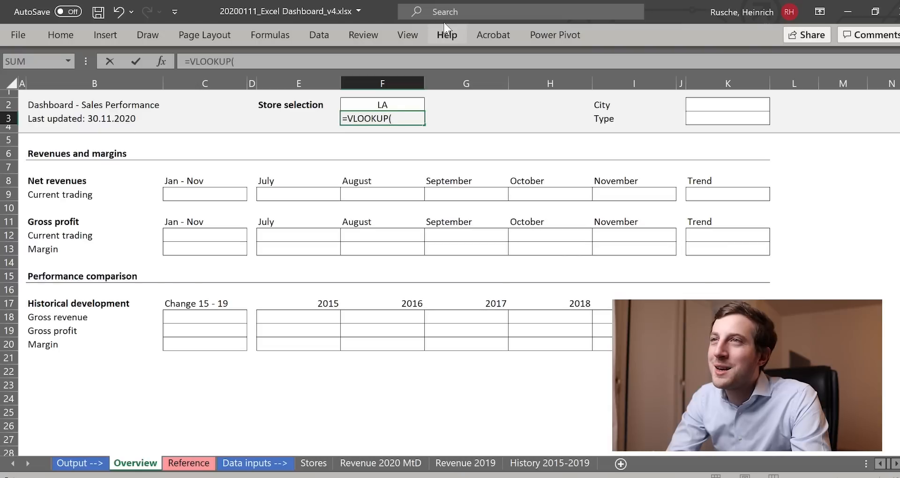
left_click(377, 102)
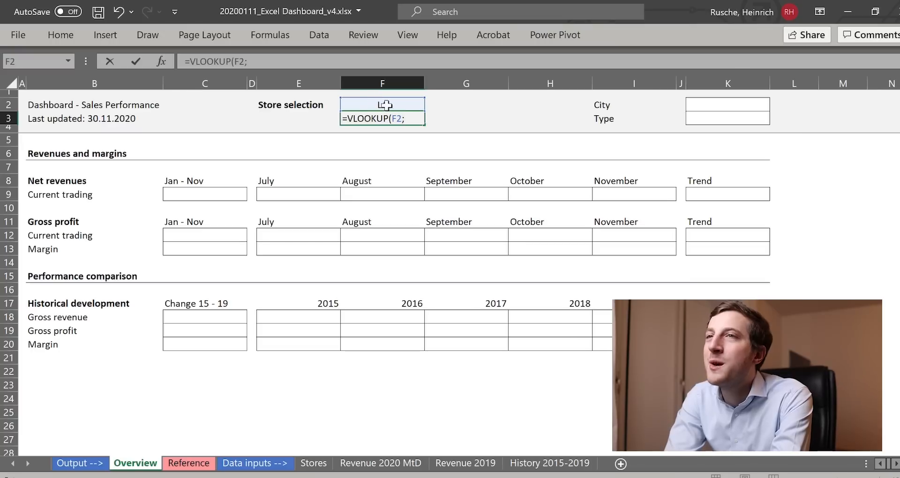
left_click(313, 463)
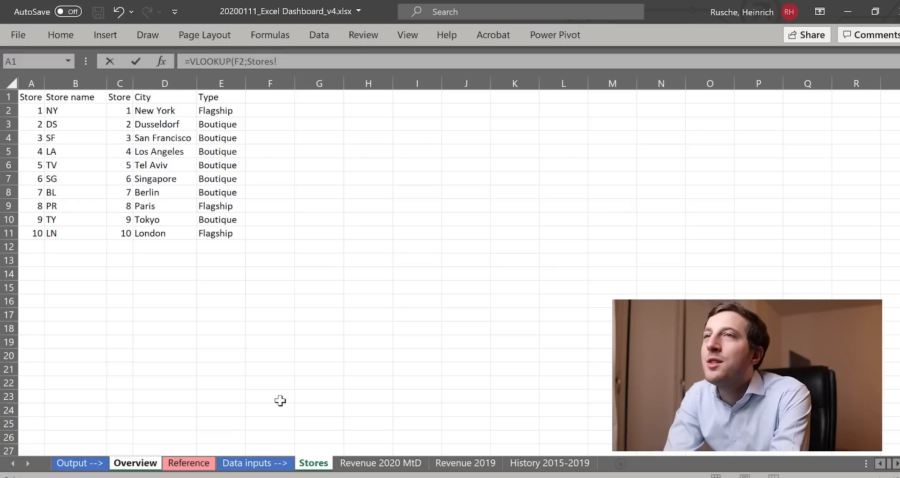
left_click_drag(94, 87, 119, 88)
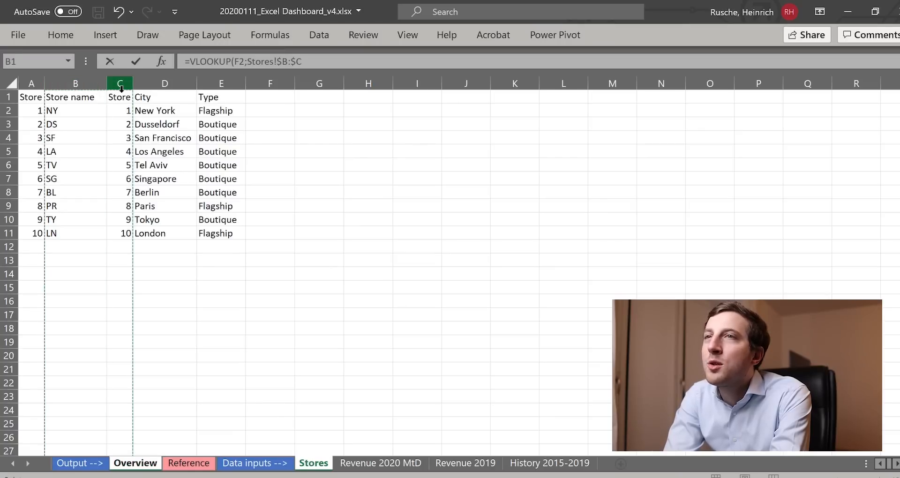
type(";2;0")
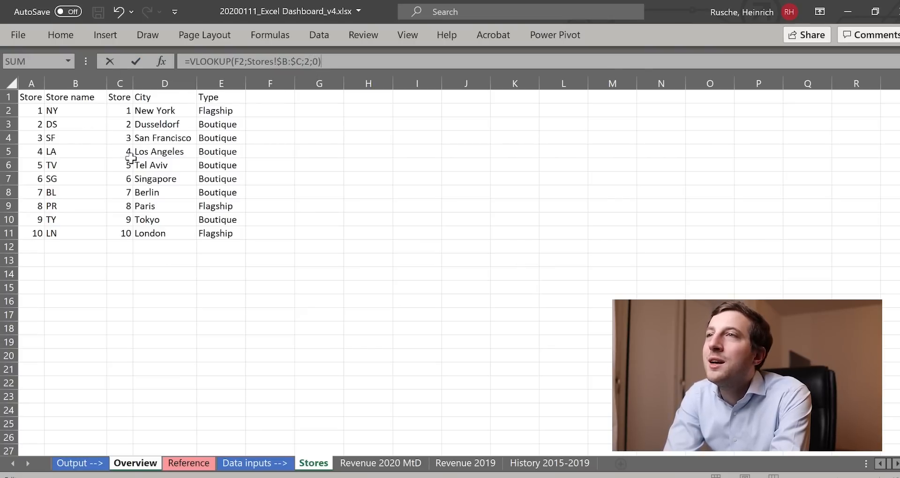
key("Return")
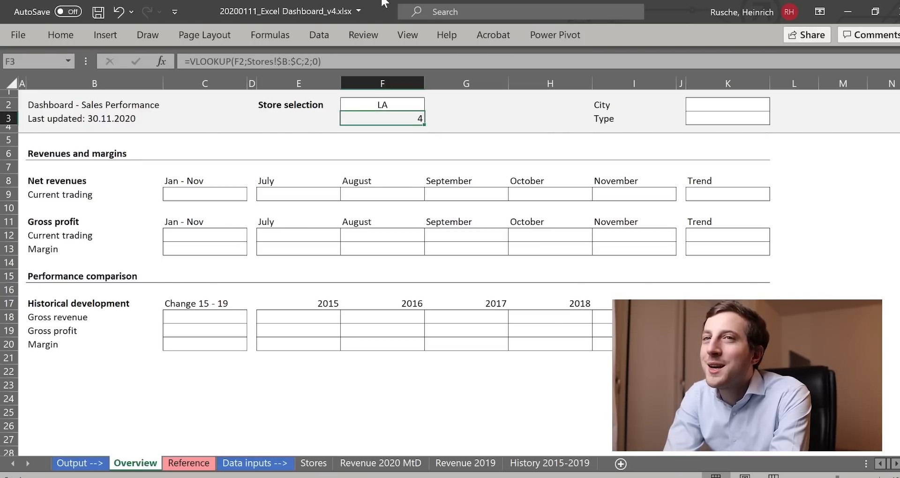
left_click(64, 28)
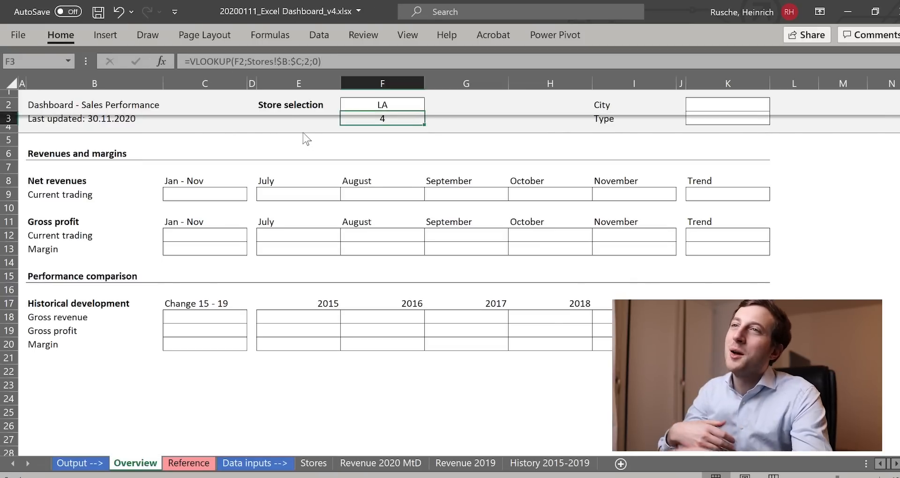
left_click(344, 107)
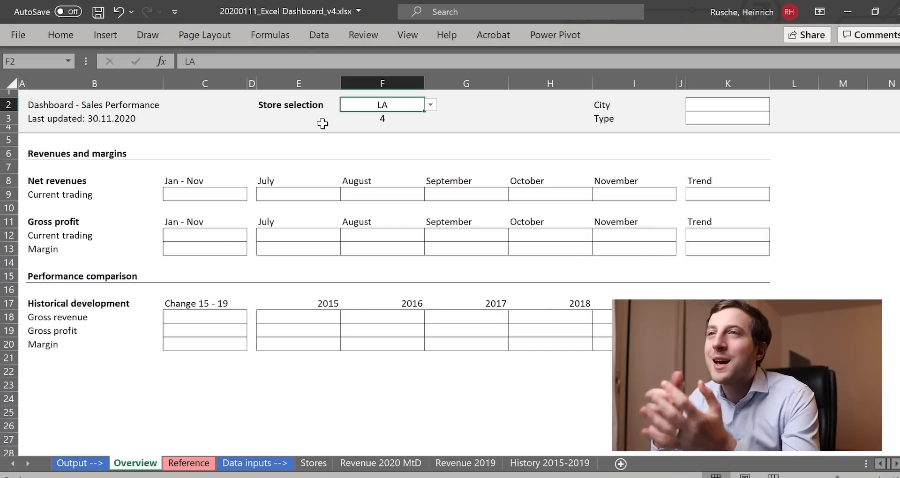
- Examine the Reference dashboard and the store name and number columns for LA on the Stores sheet
left_click(178, 466)
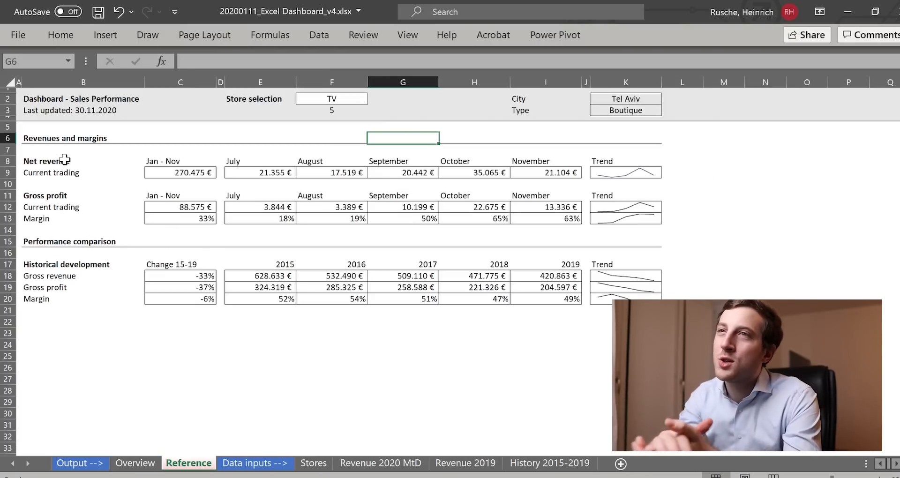
left_click(315, 462)
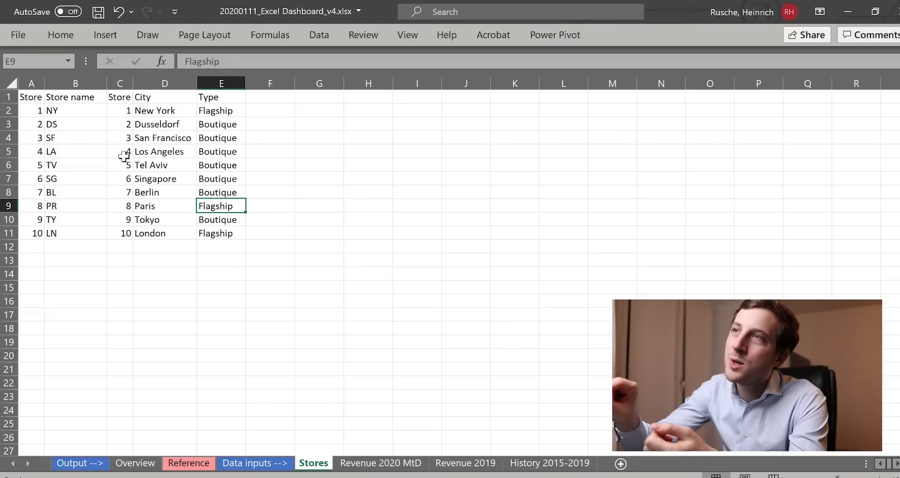
left_click_drag(125, 153, 80, 152)
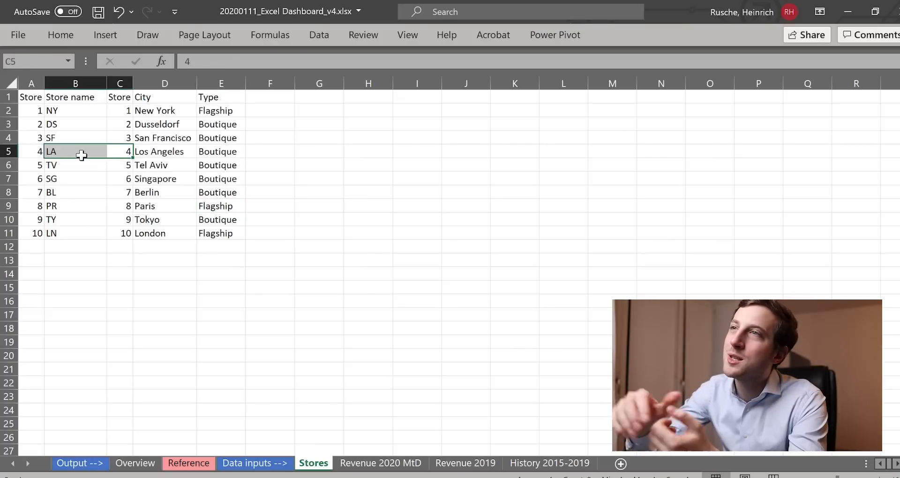
- Test the Overview store selection in F2 with SF, and set it to NY
left_click(133, 464)
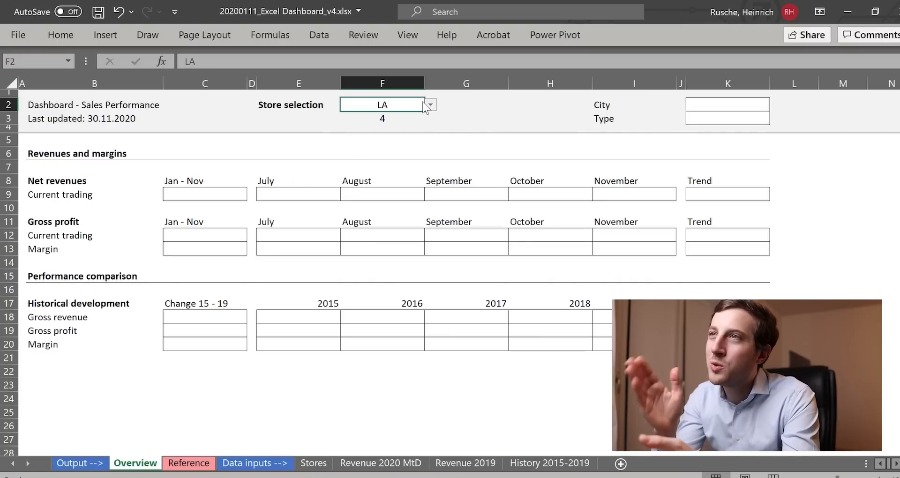
left_click(375, 167)
left_click(358, 174)
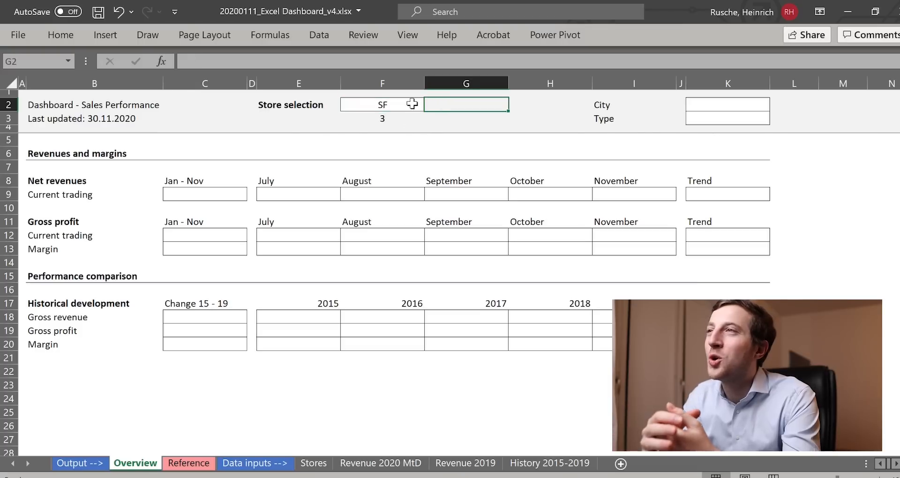
left_click(412, 104)
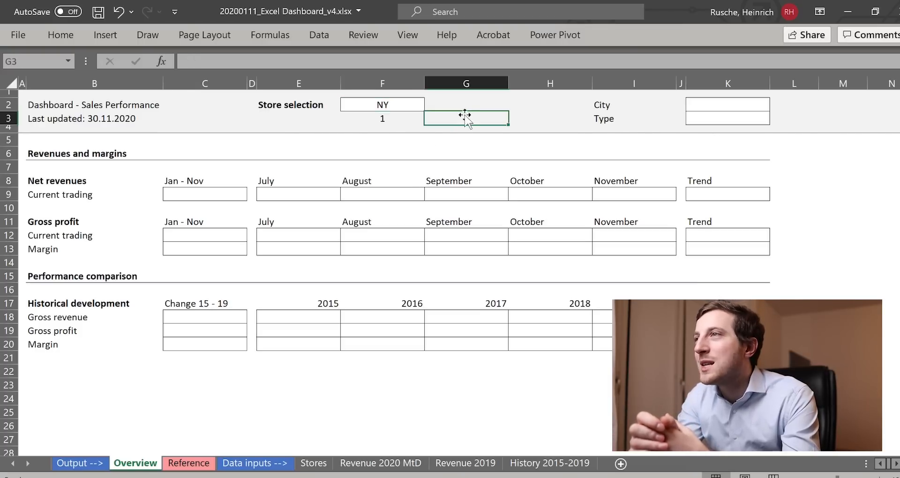
- Enter =VLOOKUP(F2;Stores!$B:$E;3;0) in City cell K2 of Overview and centre the result
left_click(687, 105)
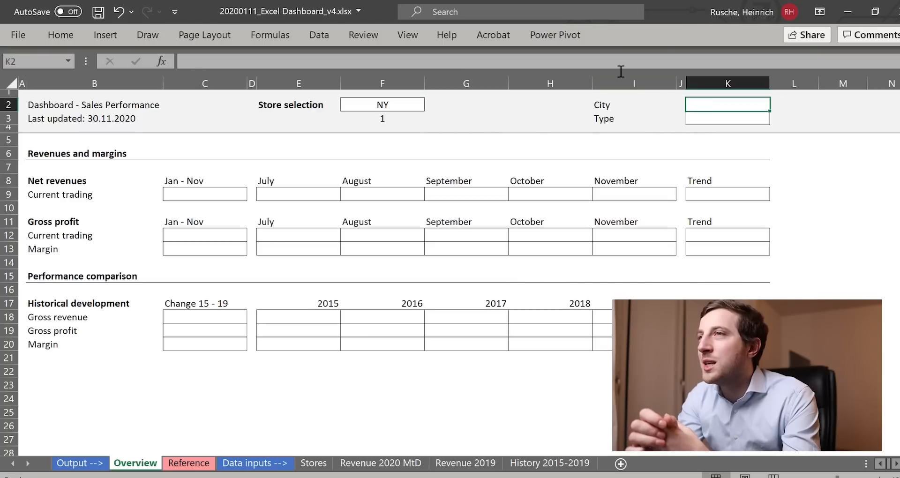
type("=VLOOKUP(")
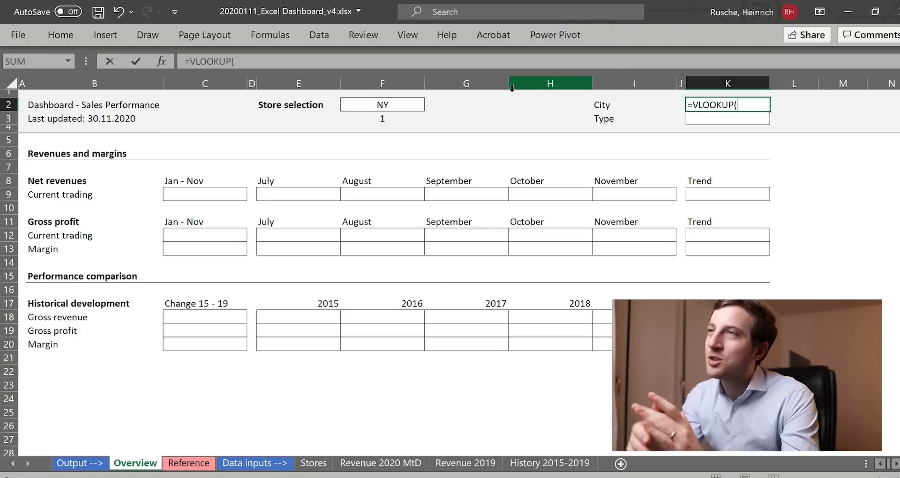
left_click(402, 104)
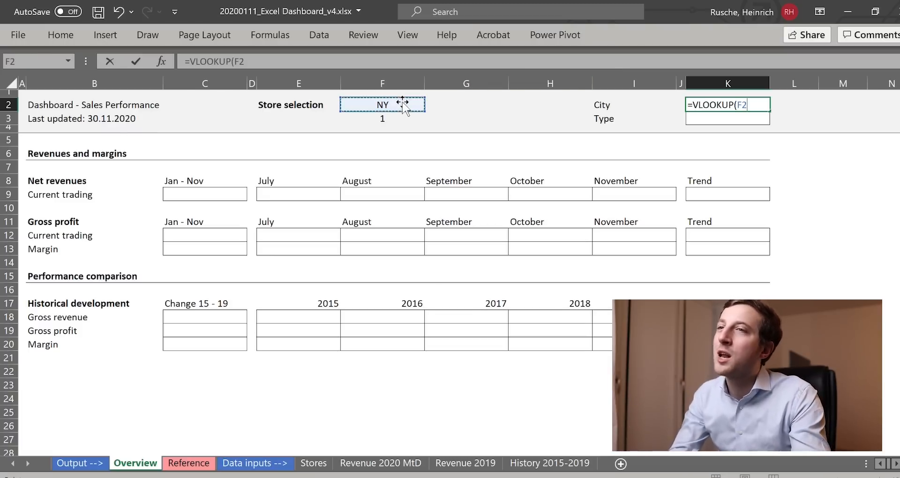
type(";")
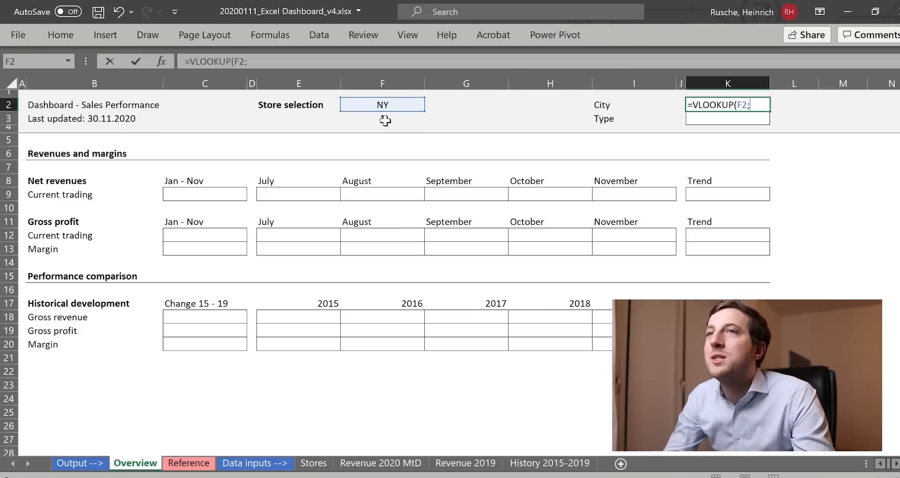
left_click(213, 463)
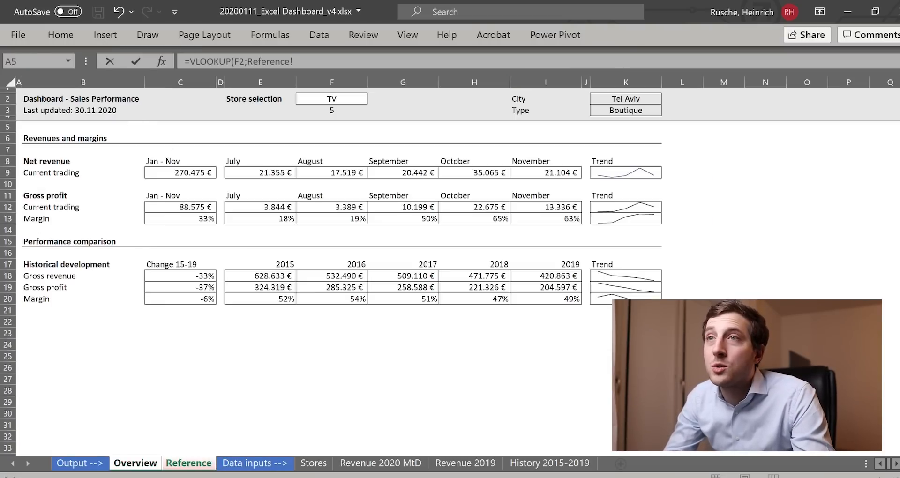
left_click(314, 466)
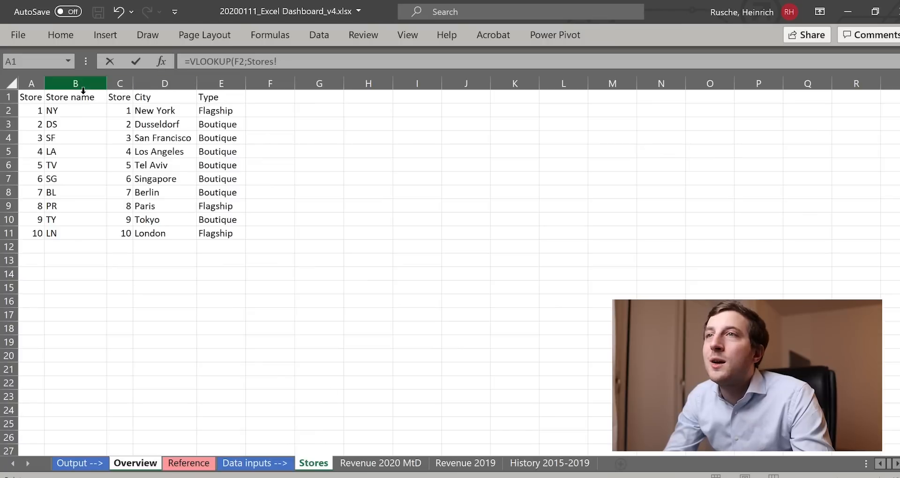
left_click_drag(78, 83, 221, 92)
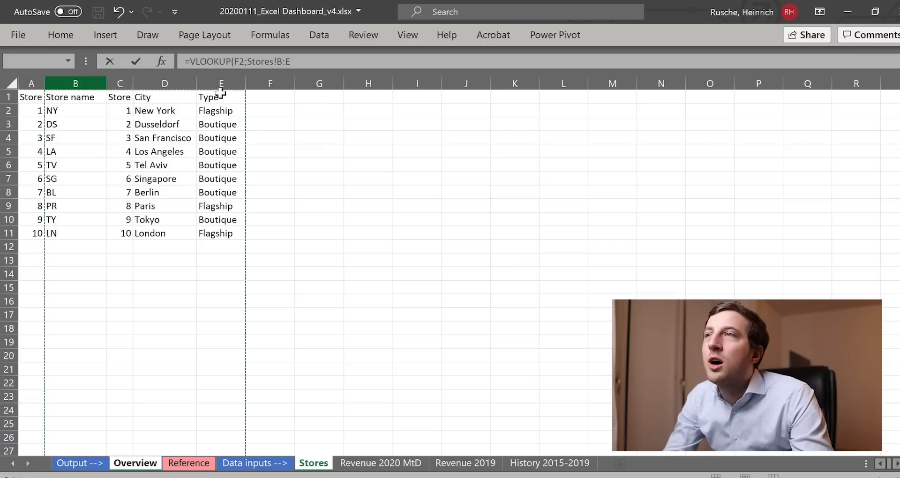
key("F4")
type(";3")
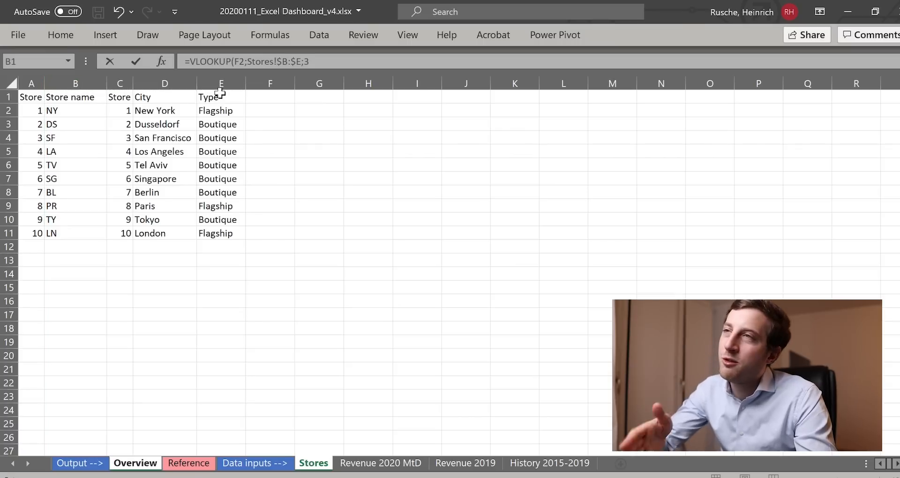
type(";0)")
key("Return")
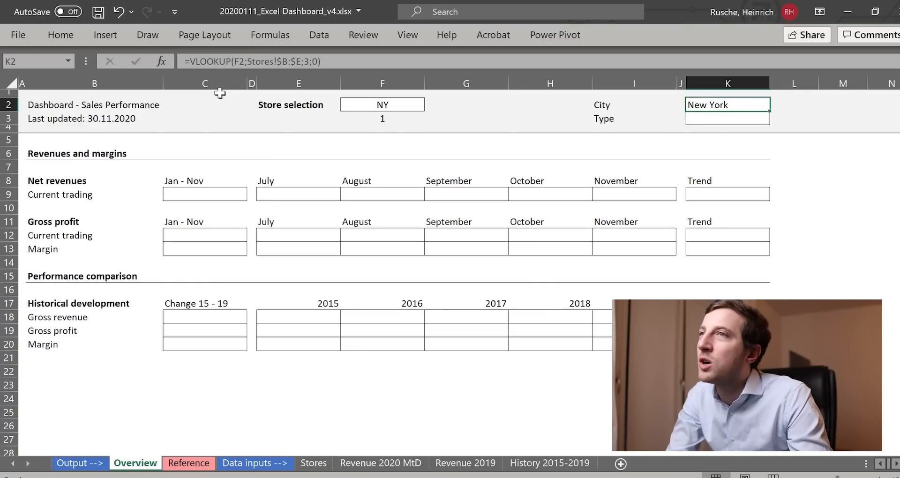
left_click(61, 35)
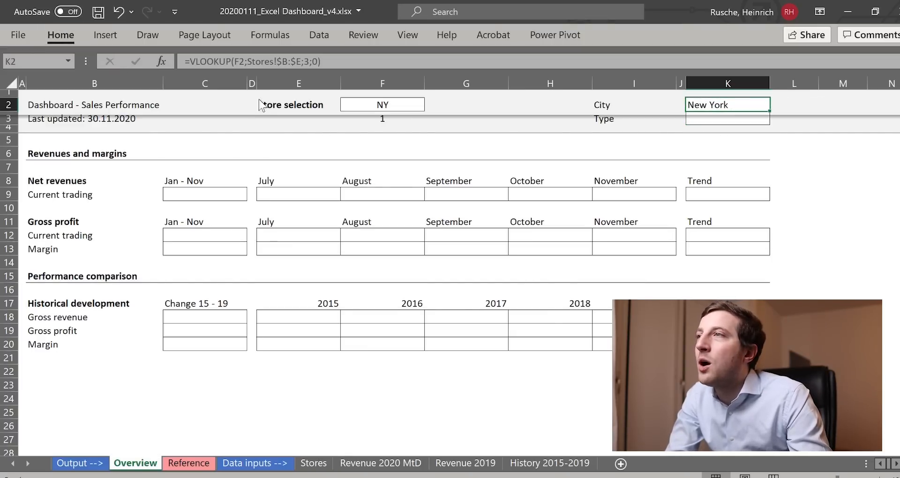
left_click(255, 86)
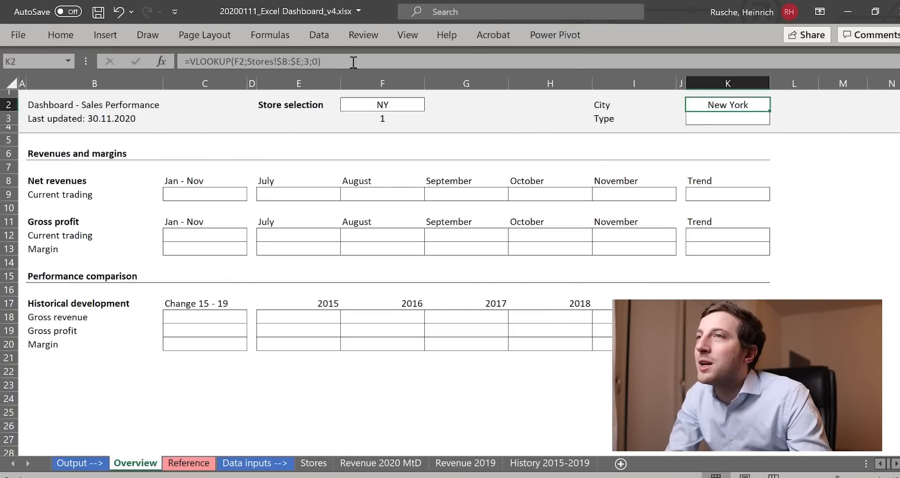
- Reuse the City lookup formula in Type cell K3 with column index 4, and centre the result
left_click_drag(353, 62, 38, 45)
key("ctrl+c")
key("Return")
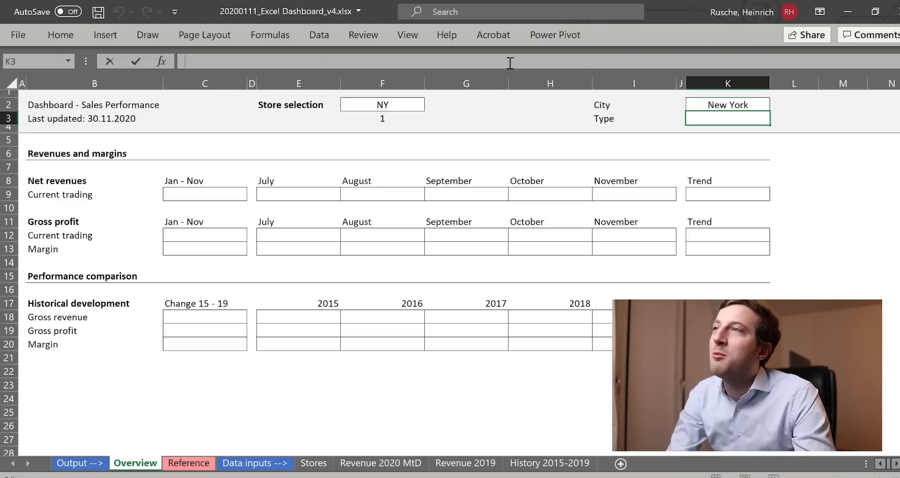
left_click(549, 62)
key("ctrl+v")
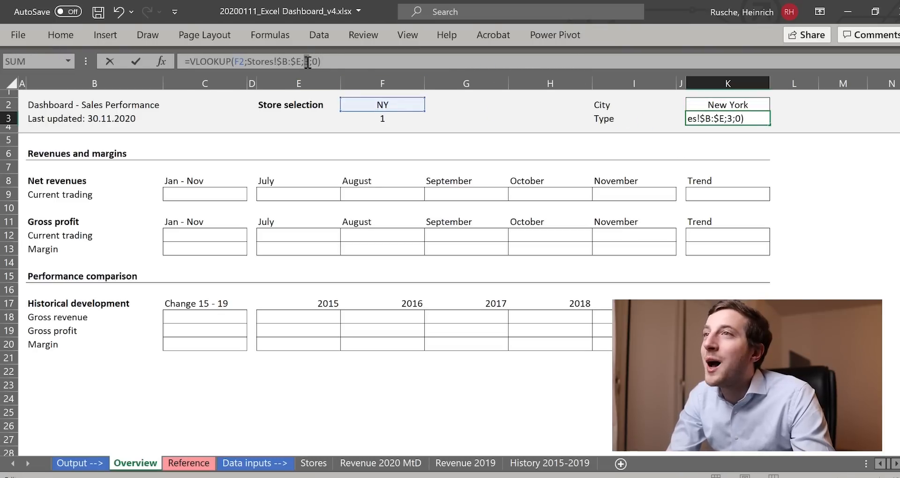
type("4")
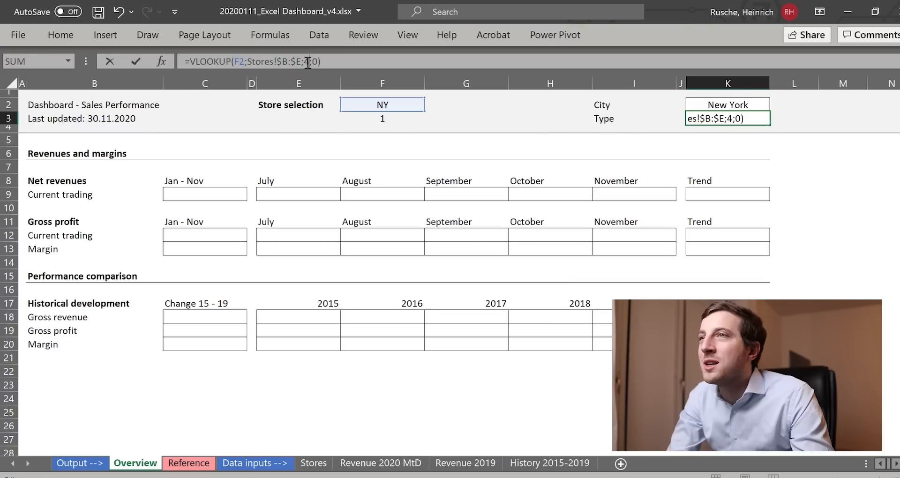
key("Return")
key("Up")
key("Up")
left_click(713, 119)
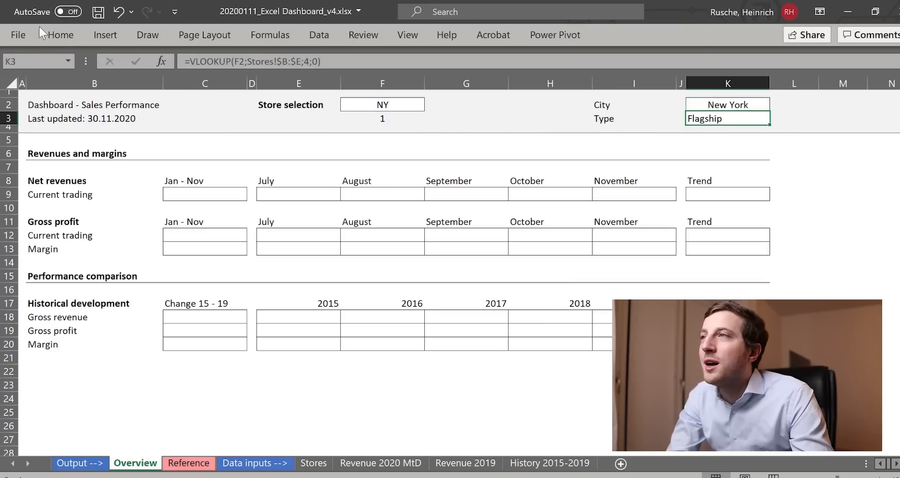
left_click(68, 35)
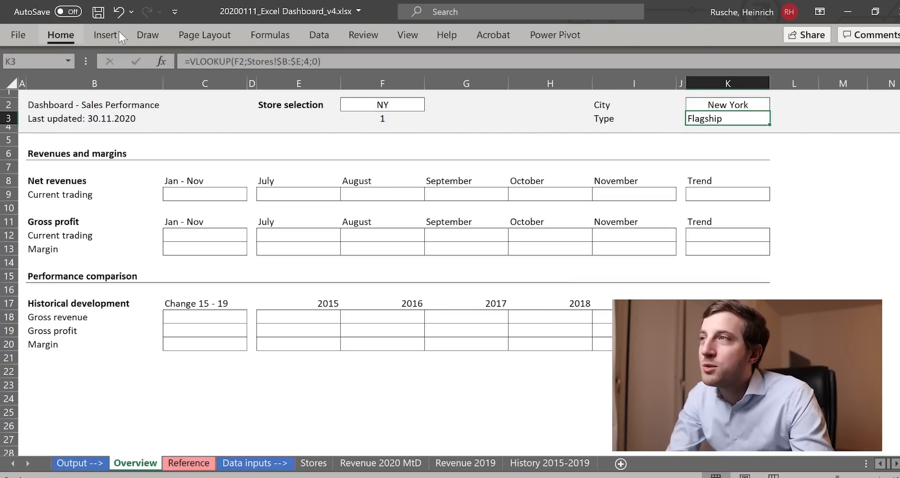
left_click(254, 80)
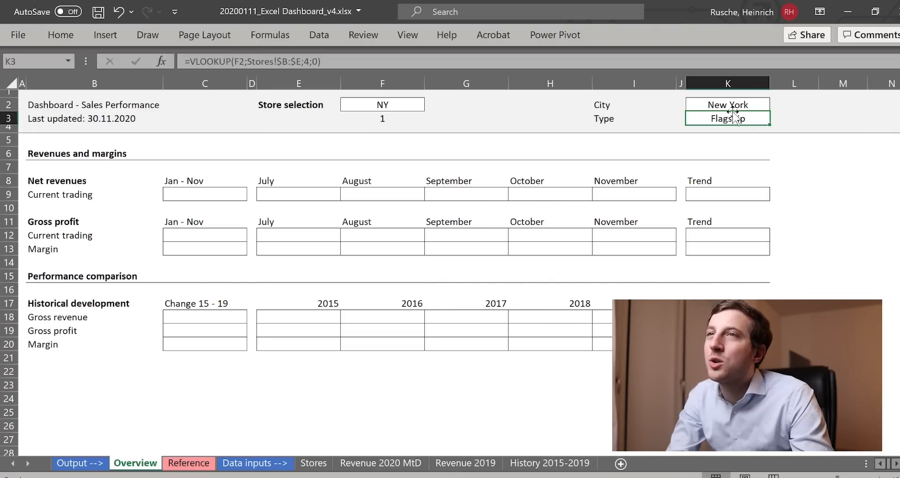
- Check the NY store's name and type, and the Store name column, on the Stores sheet
left_click(331, 463)
left_click(80, 112)
left_click(207, 112)
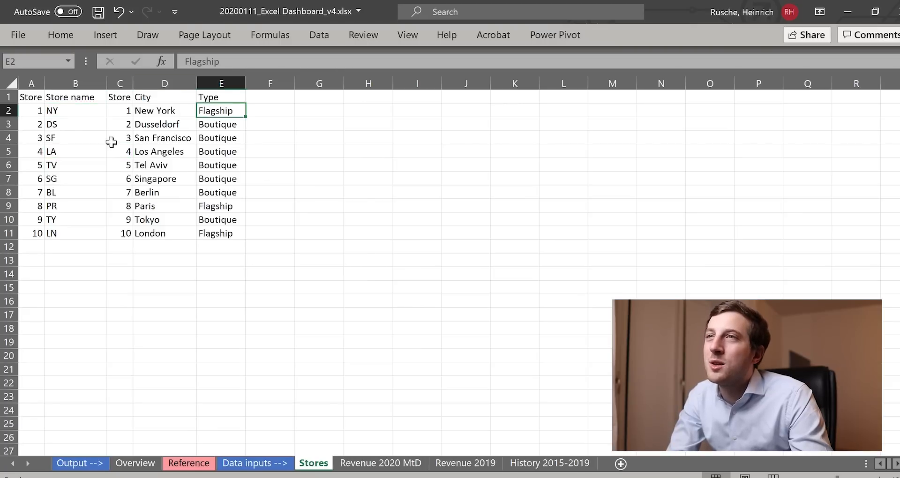
left_click(81, 84)
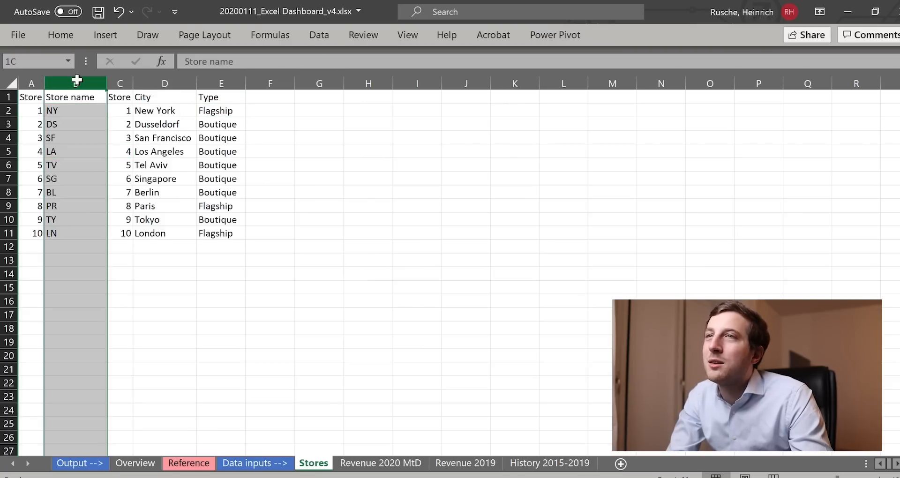
- Check the lookup columns from Store name to Type (B:E) on the Stores sheet
left_click_drag(77, 81, 221, 84)
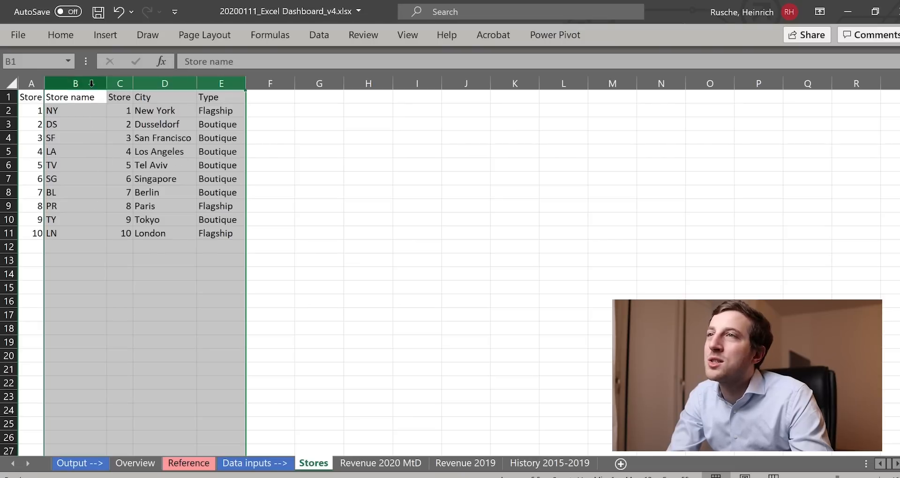
left_click_drag(85, 83, 236, 85)
left_click(230, 85)
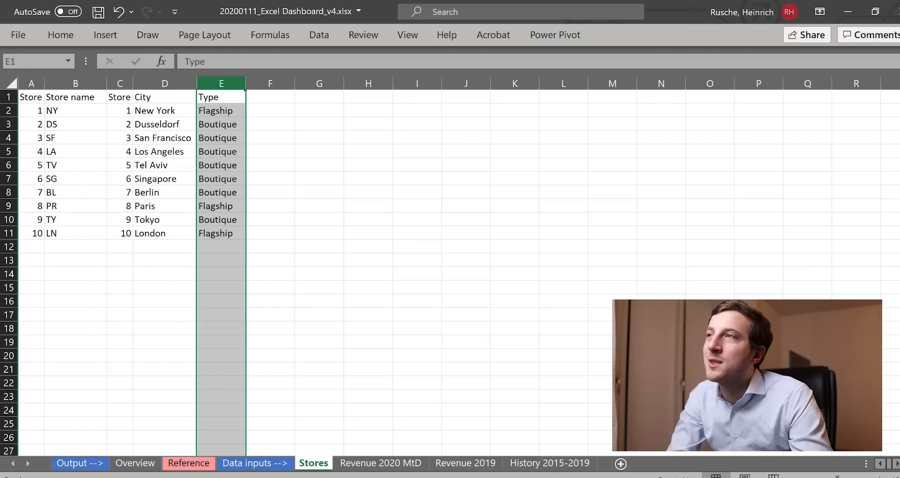
- Test the store selection in F2 of Overview with several stores, and set it to LN
left_click(132, 464)
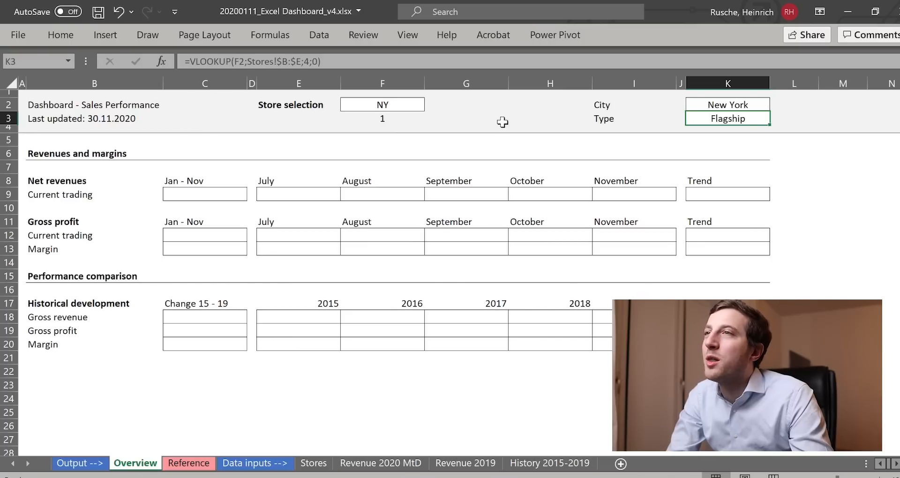
left_click(462, 110)
left_click(395, 107)
left_click(430, 105)
left_click(415, 127)
left_click(431, 104)
left_click(390, 161)
left_click(430, 104)
left_click(396, 191)
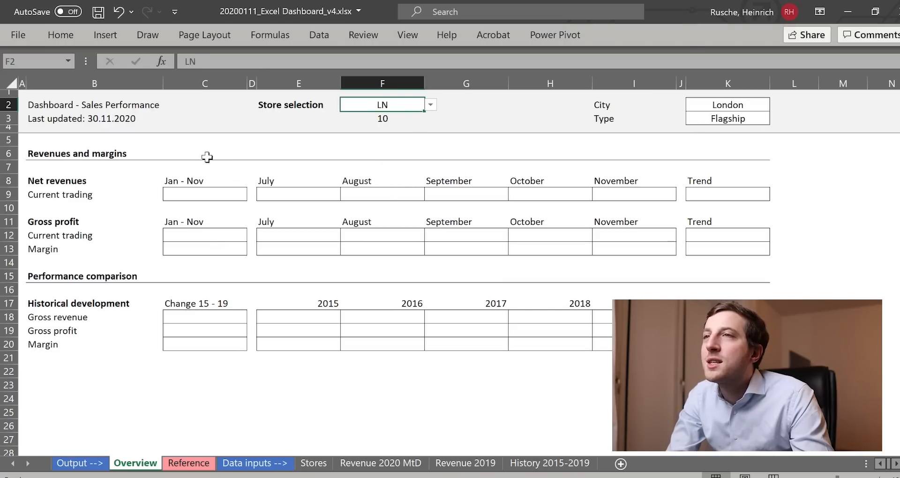
- Select the Jan - Nov net revenue cell C9 on Overview and save the workbook
left_click(302, 196)
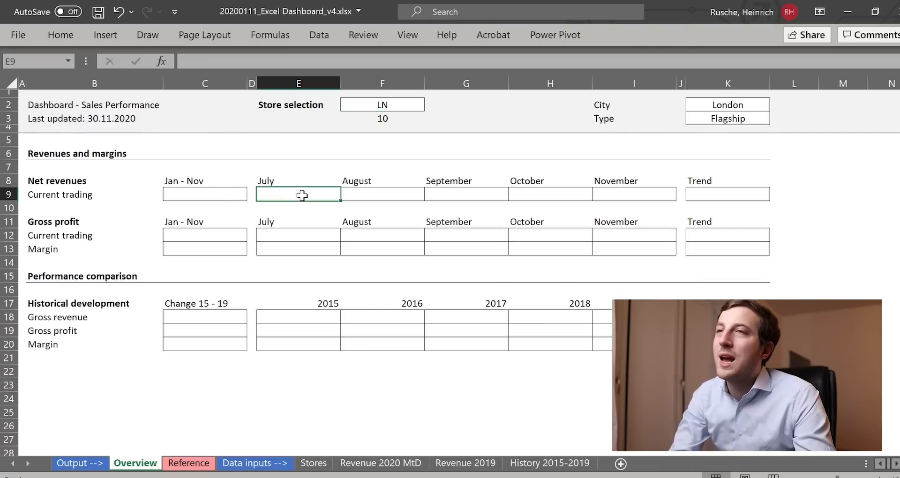
key("Left")
key("Left")
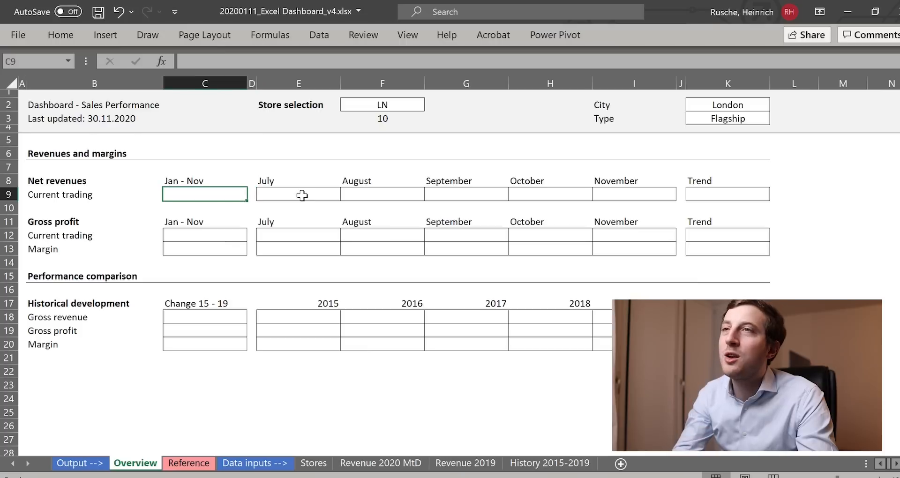
key("ctrl+s")
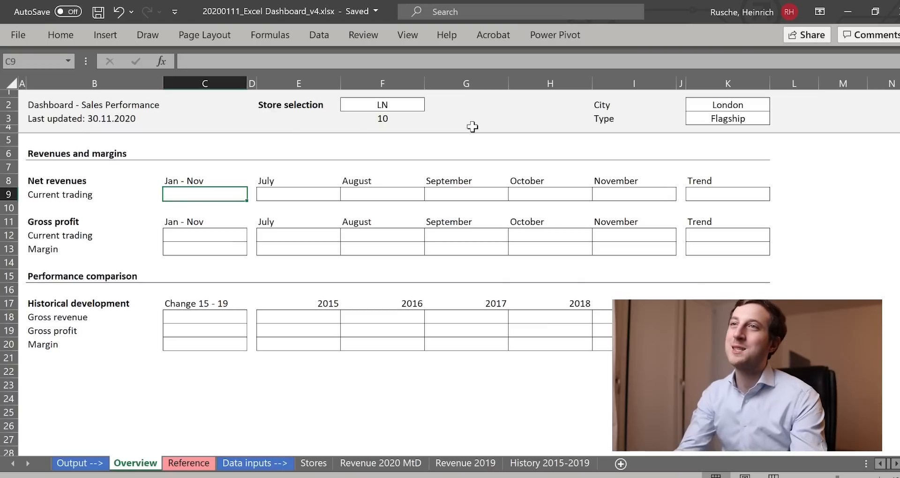
- Enter =SUMIFS('Revenue 2020 MtD'!$E:$E;'Revenue 2020 MtD'!$A:$A;Overview!$F$2) in the Jan - Nov net revenue cell C9 of Overview
type("=SUMIFS(")
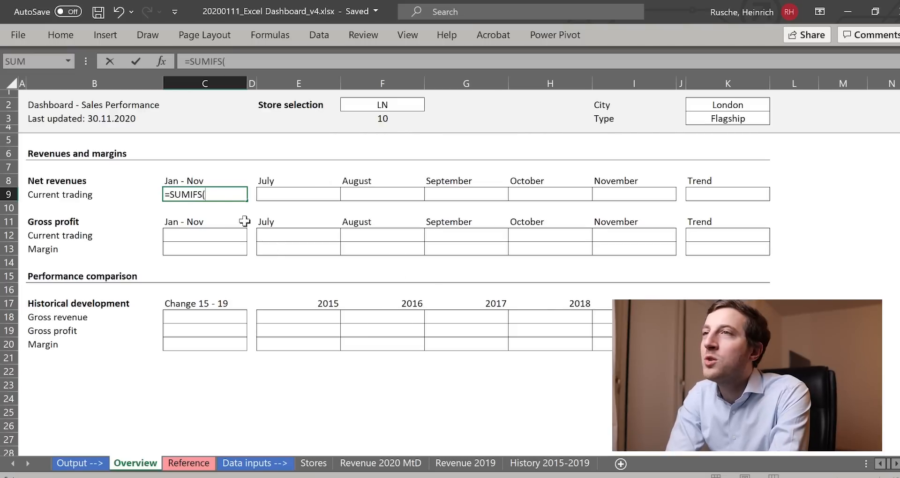
left_click(375, 467)
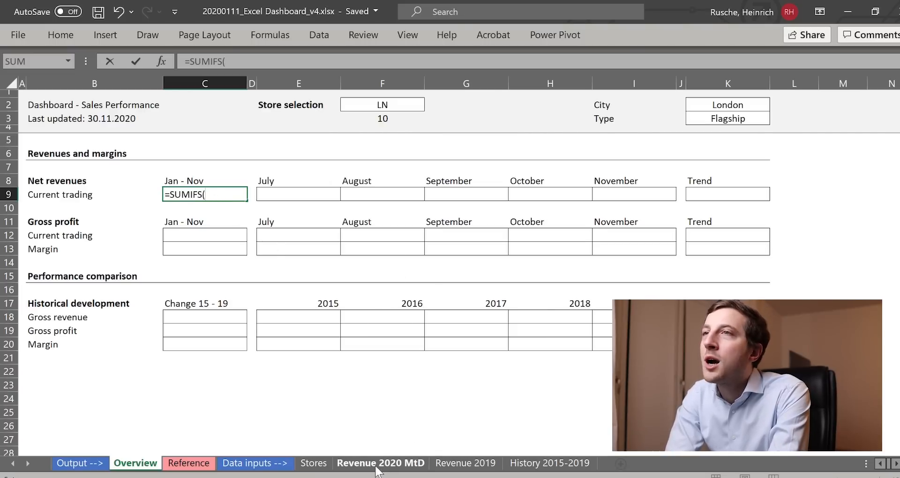
left_click(365, 467)
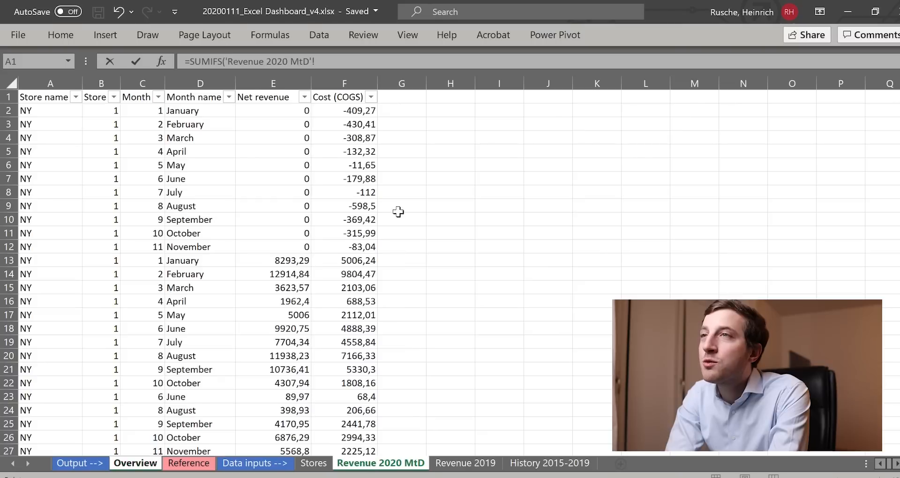
left_click(281, 84)
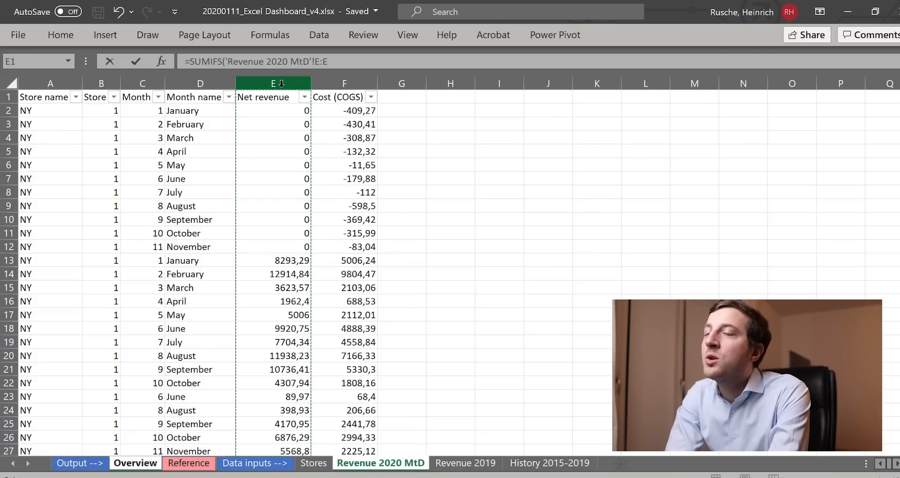
type(";")
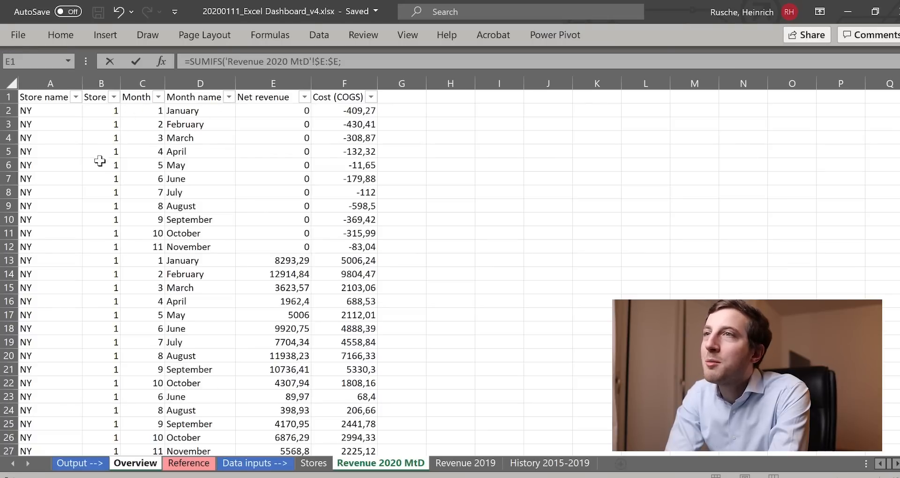
left_click(50, 91)
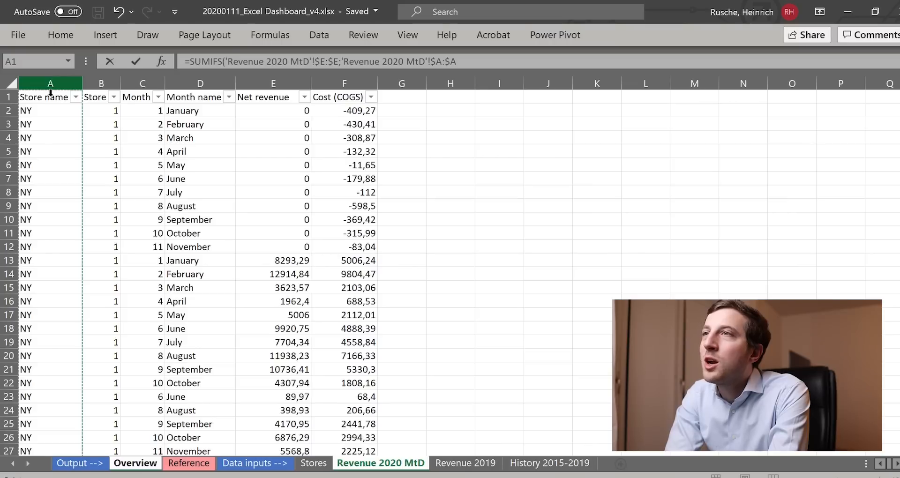
type(";")
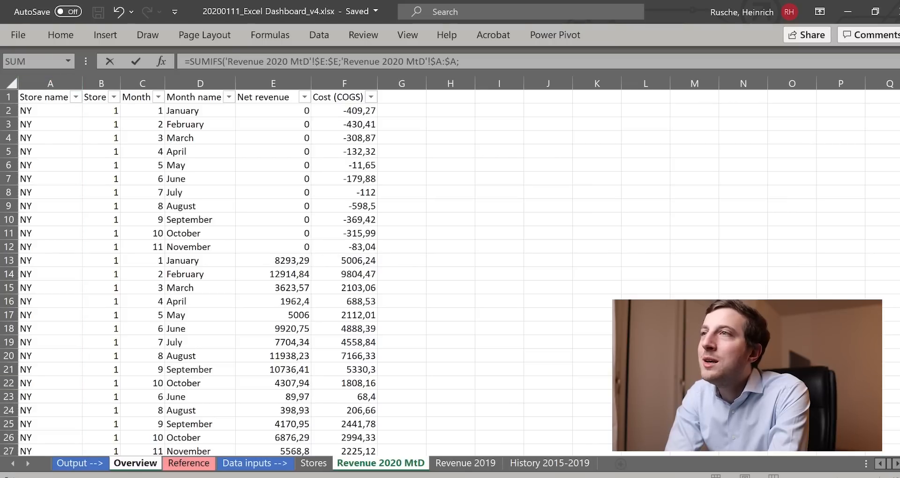
left_click(120, 463)
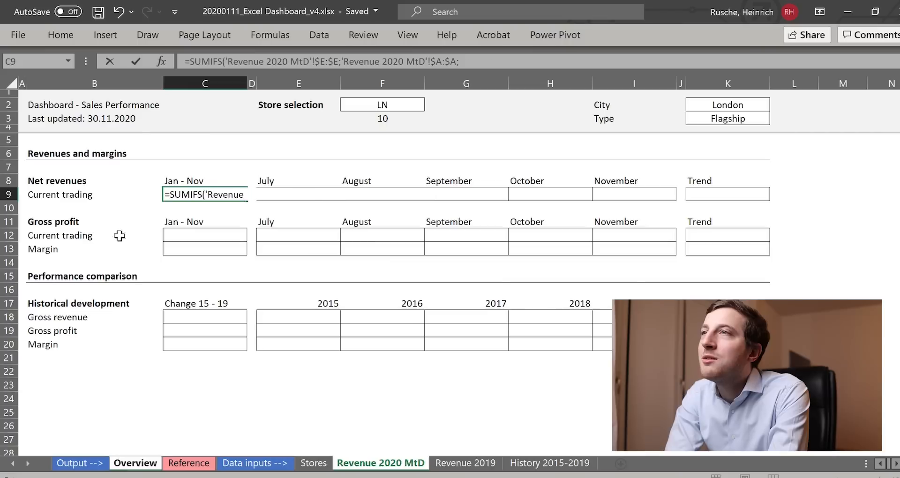
left_click(364, 105)
key("F4")
type(")")
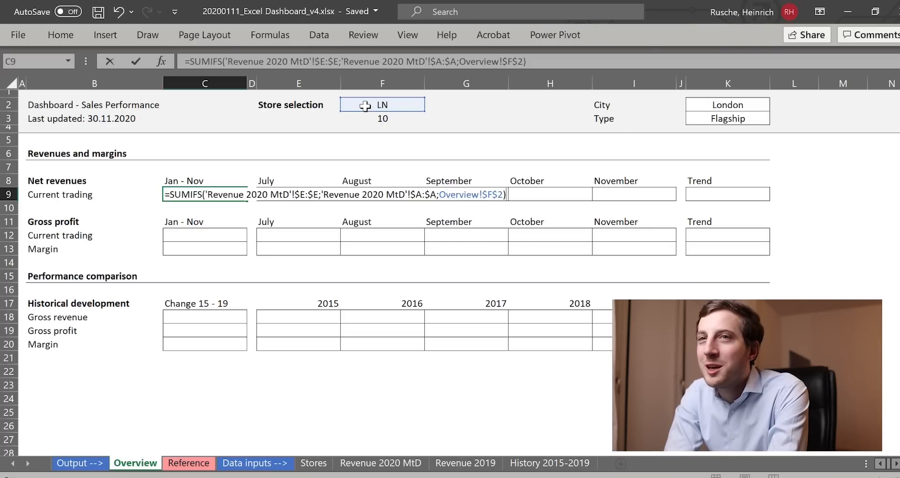
key("Return")
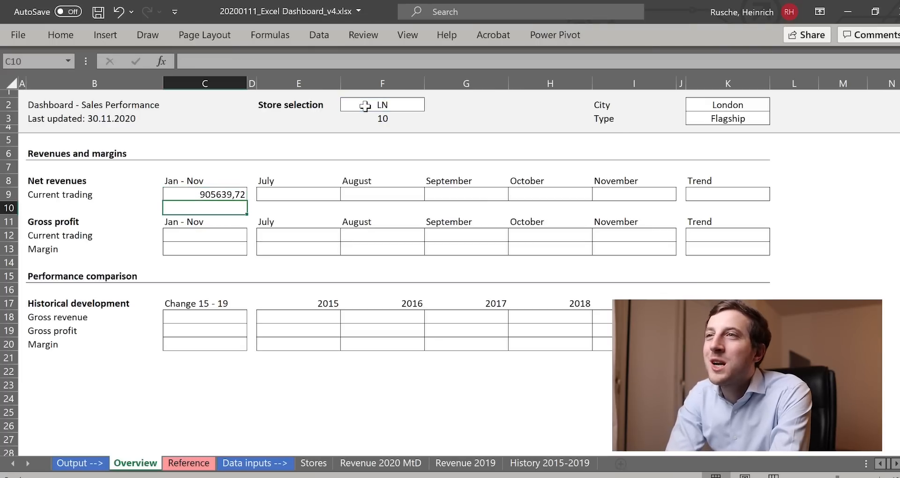
- Format the Jan - Nov net revenue in C9 as euro currency without decimals
key("Up")
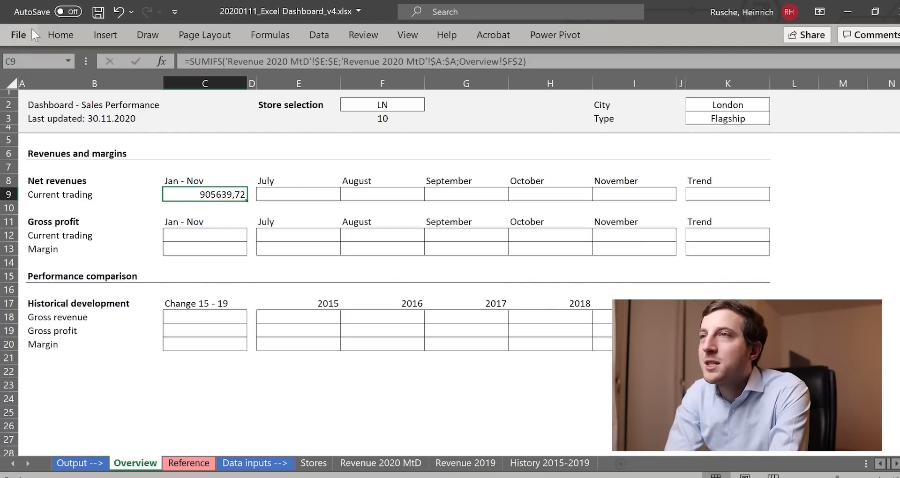
left_click(187, 184)
left_click(192, 196)
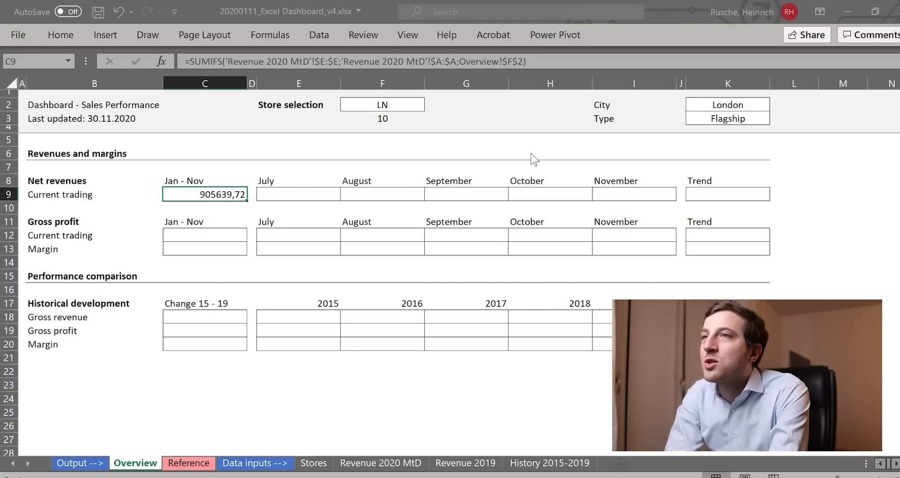
left_click(583, 429)
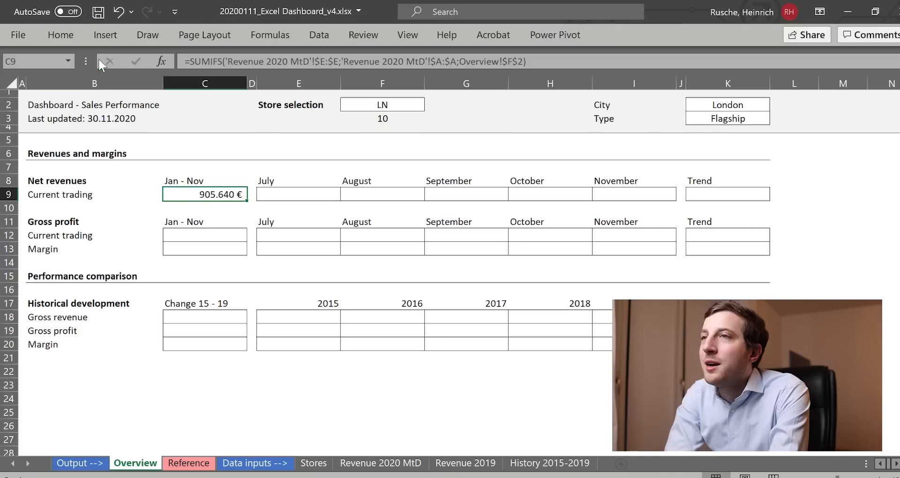
- Copy C9's euro format to E9:I9, the gross profit cells C12 and E12:I12, and the Change 15 - 19 column
left_click(61, 36)
key("ctrl+c")
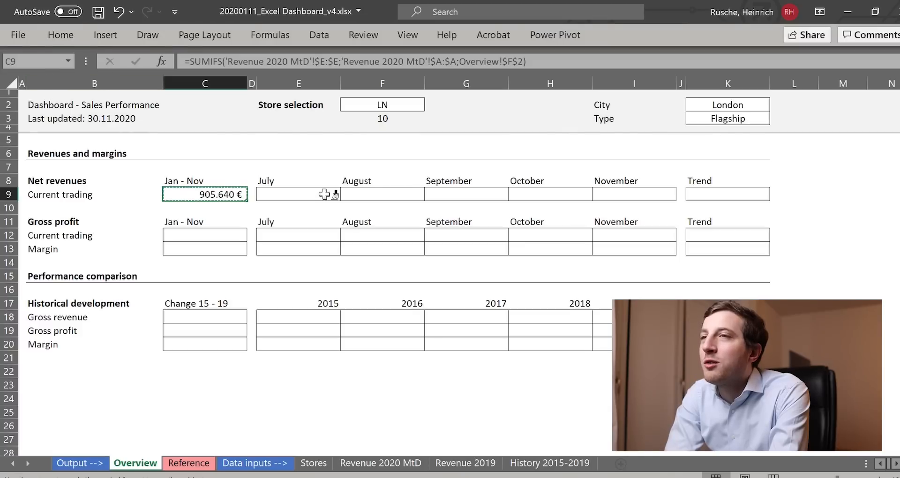
left_click_drag(331, 194, 598, 195)
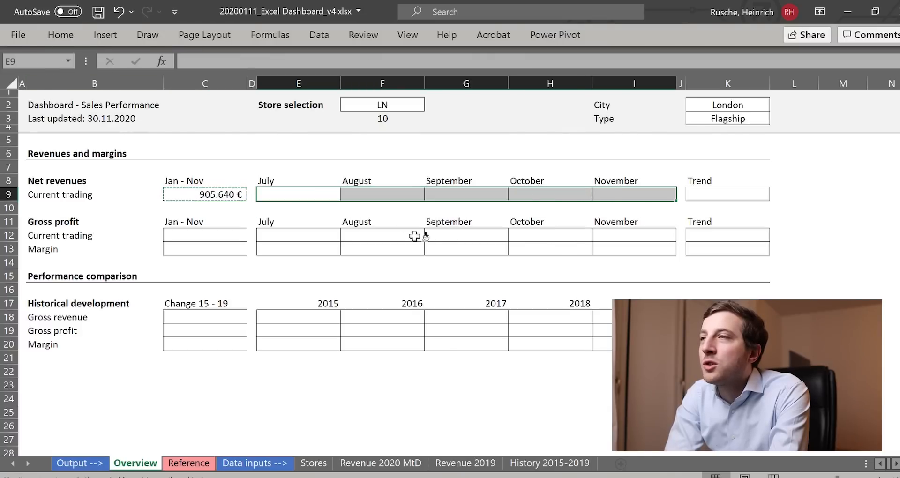
left_click_drag(339, 236, 601, 239)
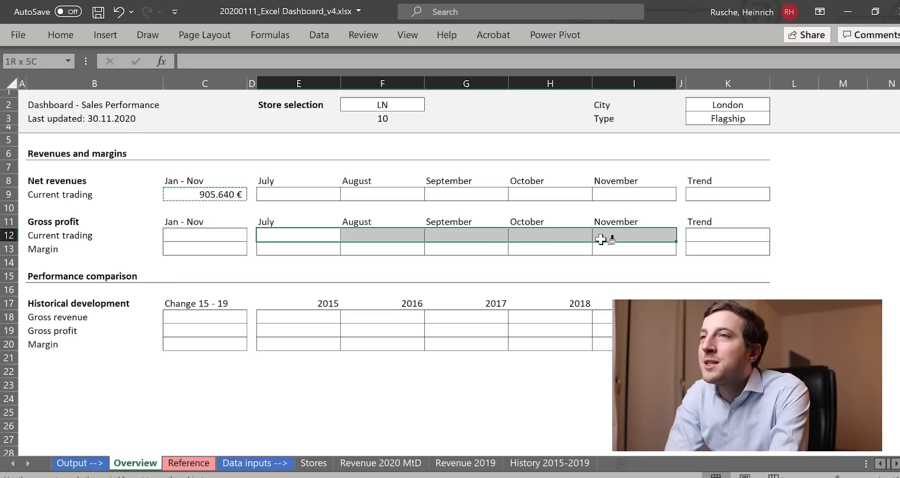
left_click(214, 237)
left_click(217, 325)
- Reuse the SUMIFS formula text from C9 in the July net revenue cell E9
left_click(202, 194)
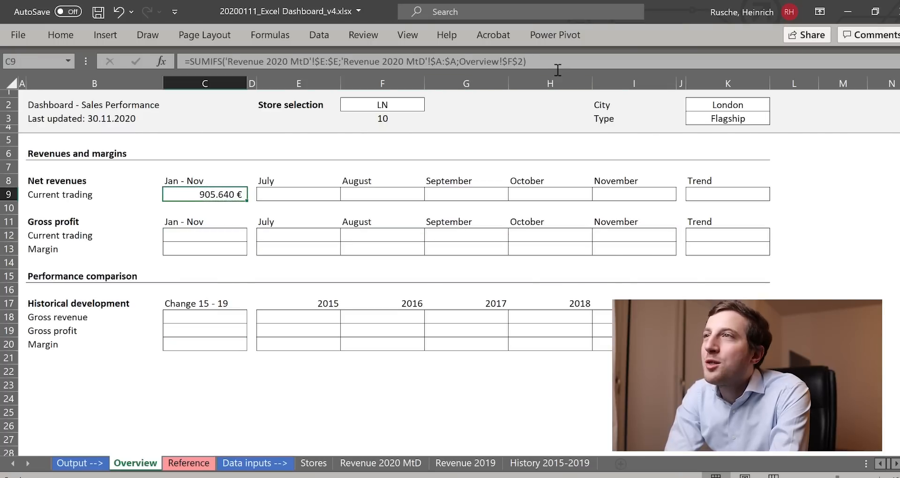
key("F2")
key("ctrl+c")
key("Escape")
left_click(291, 198)
left_click(254, 64)
key("ctrl+v")
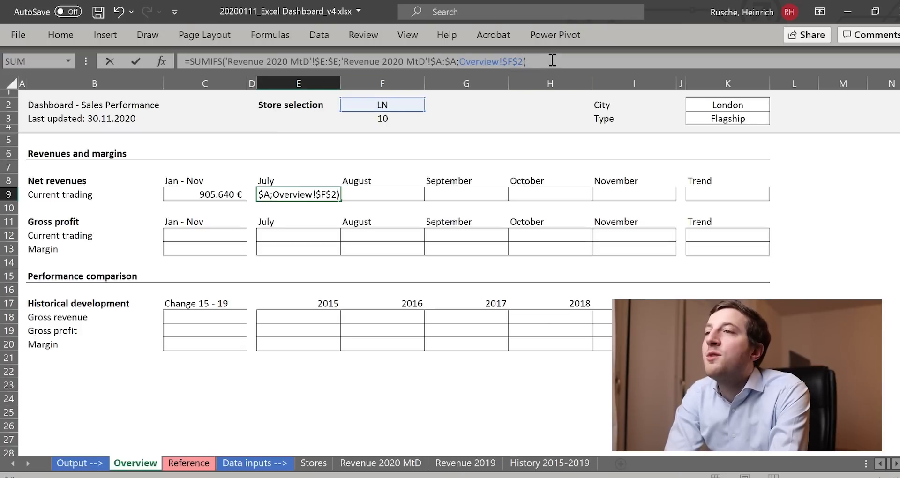
- Add the month criterion 'Revenue 2020 MtD'!$D:$D;Overview!E$8 to the SUMIFS formula in E9
type(";")
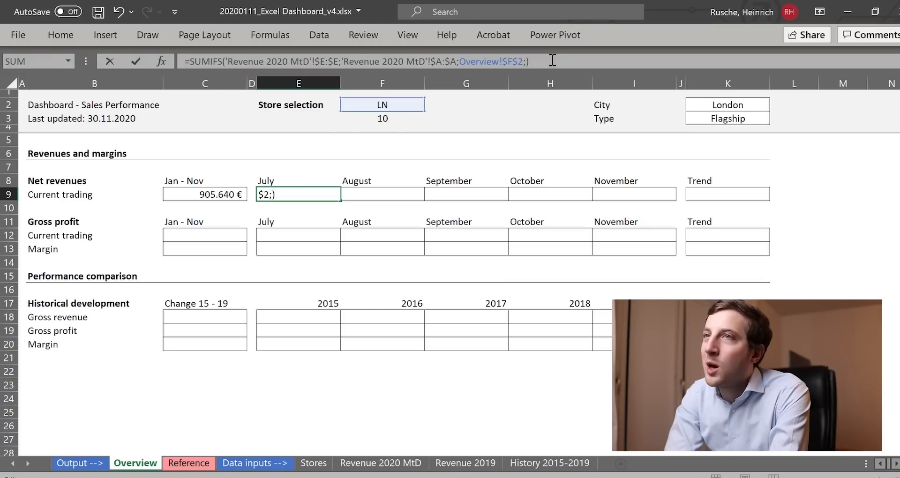
left_click(363, 463)
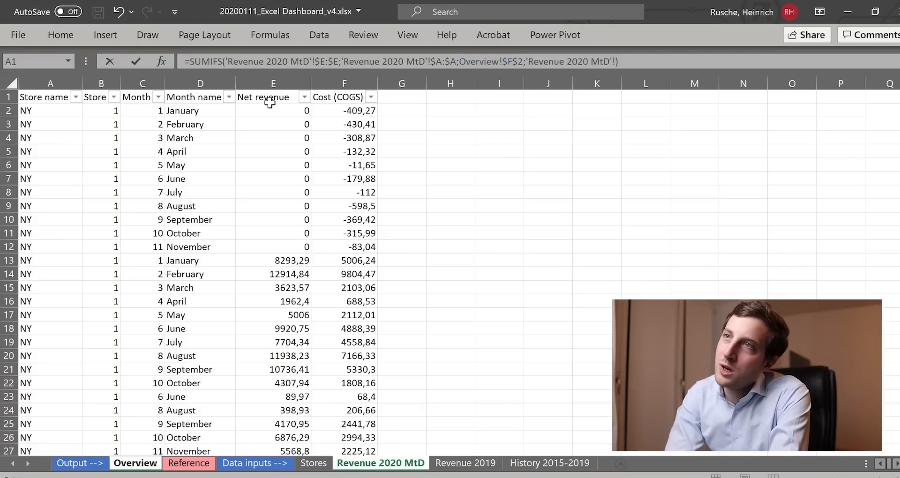
left_click(184, 84)
key("F4")
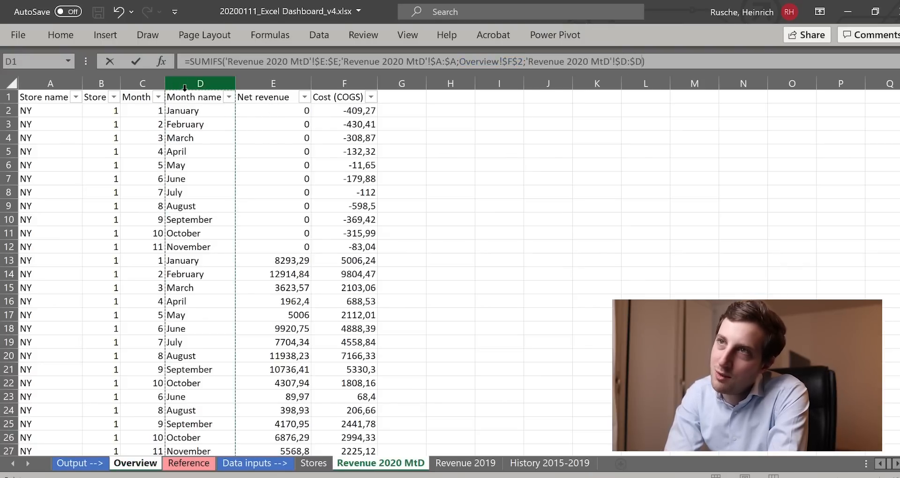
type(";")
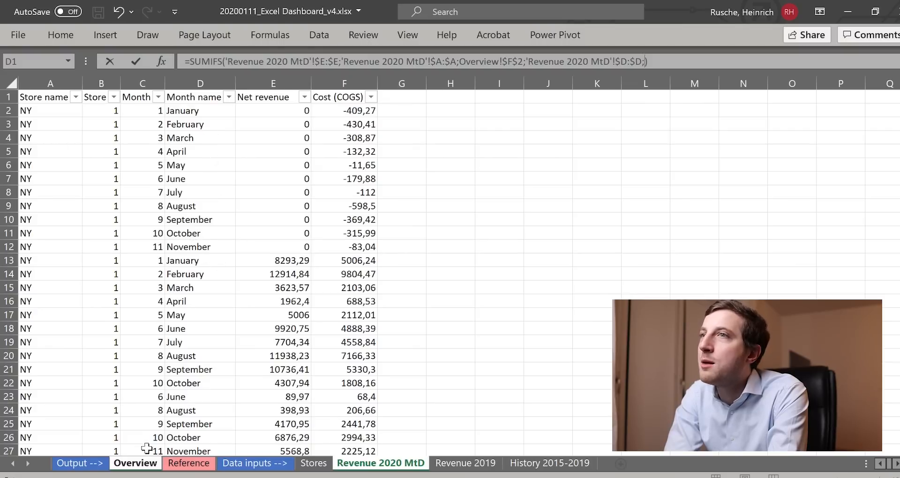
left_click(140, 462)
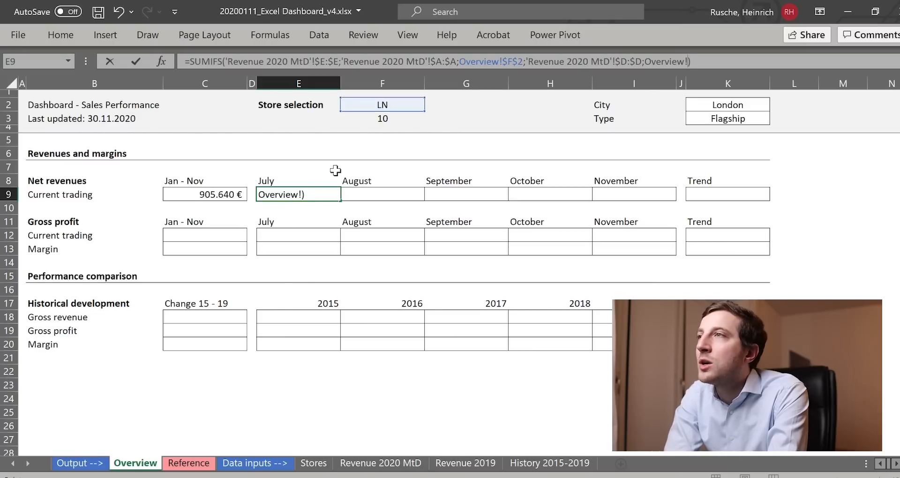
left_click(284, 181)
key("F4")
key("F4")
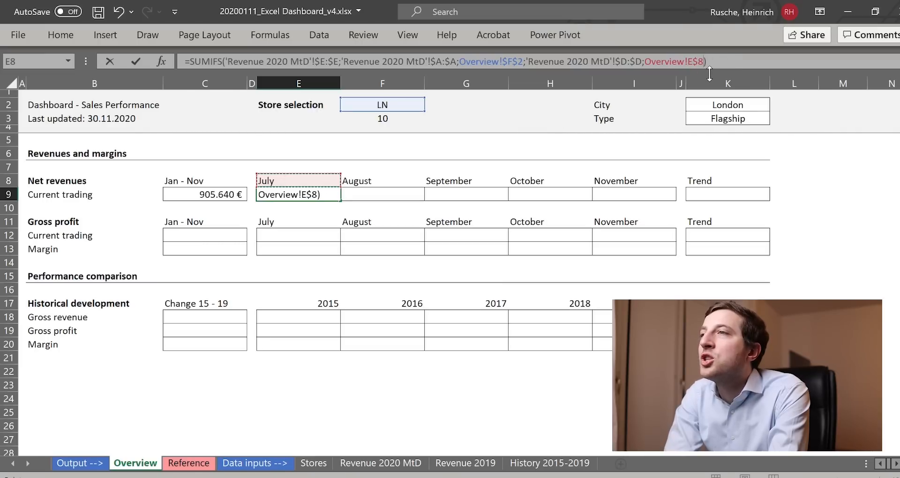
key("Return")
- Copy the July net revenue formula from E9 to August through November in F9:I9, and save the workbook
key("Up")
key("ctrl+c")
key("Right")
key("shift+Right")
key("shift+Right")
key("shift+Right")
key("ctrl+v")
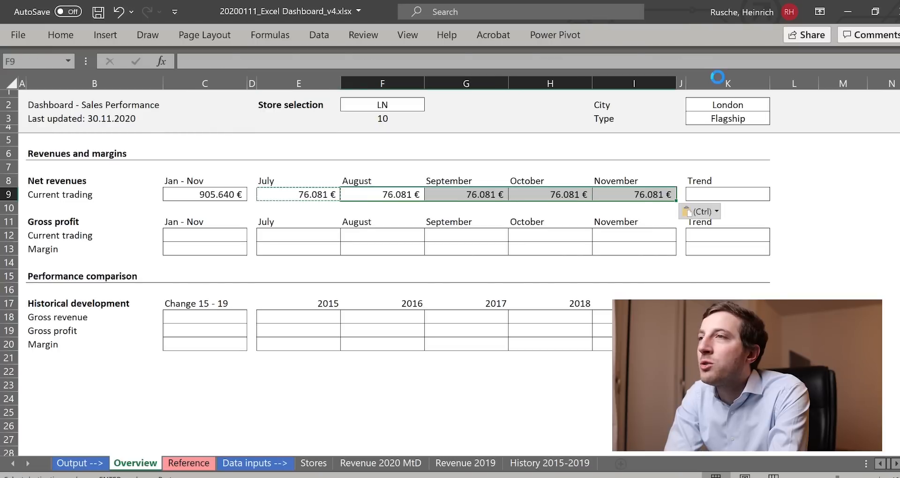
key("Escape")
key("ctrl+s")
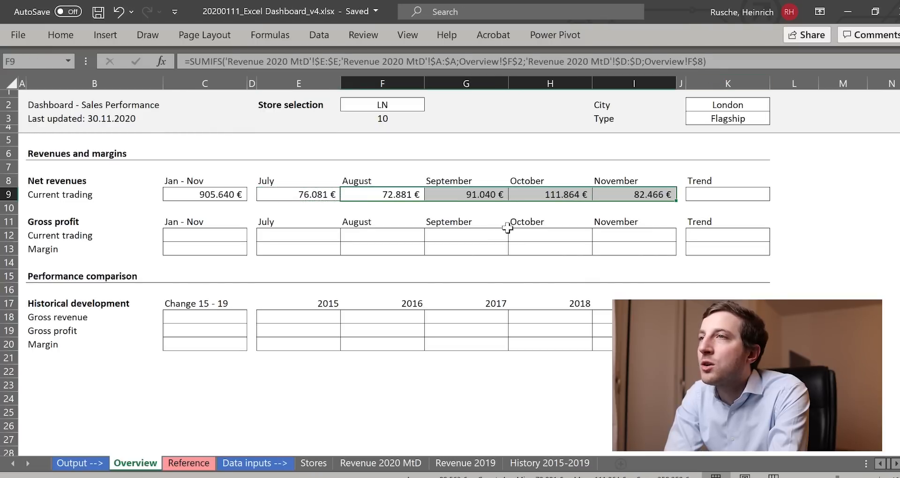
- Check the copied net revenue formulas for October, November and September in row 9
left_click(533, 196)
left_click(617, 196)
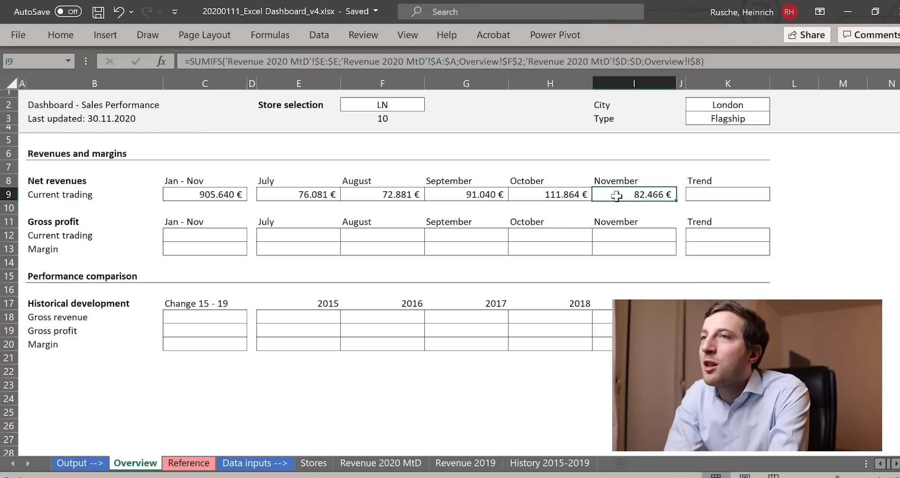
left_click(451, 195)
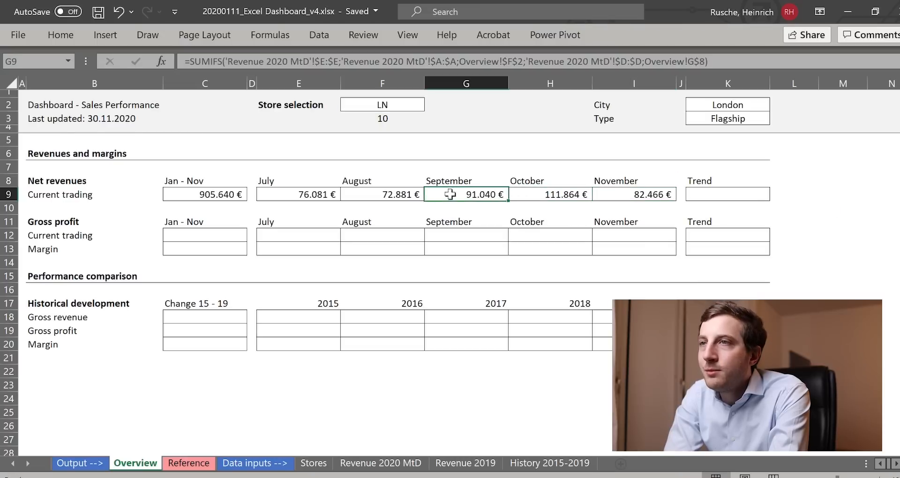
- Check the August and July net revenue formulas and the Cost (COGS) column on the Revenue 2020 MtD sheet
double_click(399, 195)
left_click(298, 193)
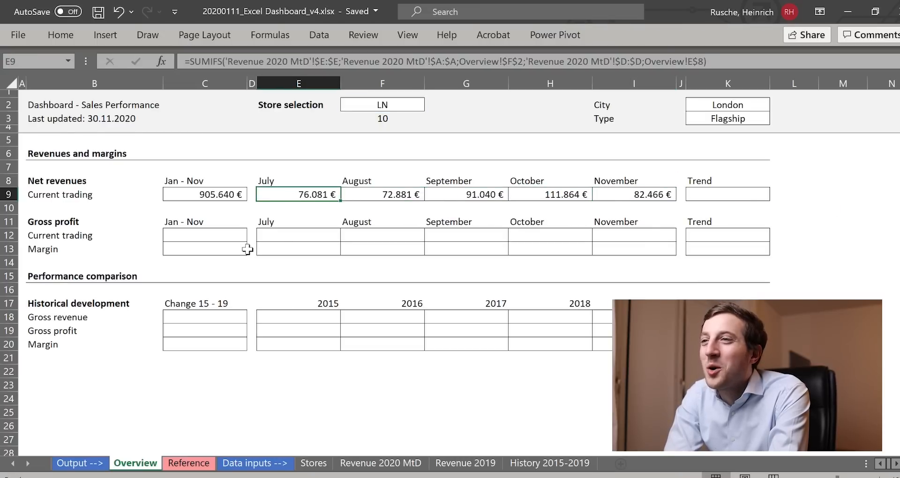
left_click(221, 240)
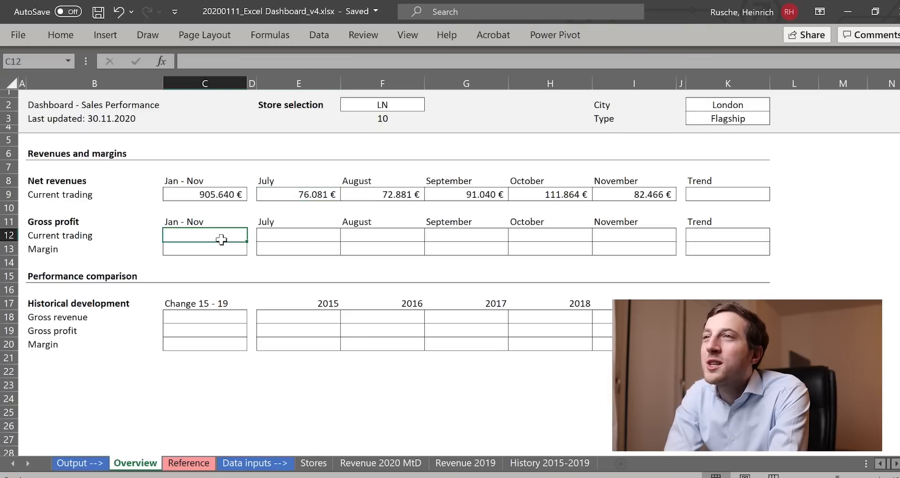
left_click(368, 468)
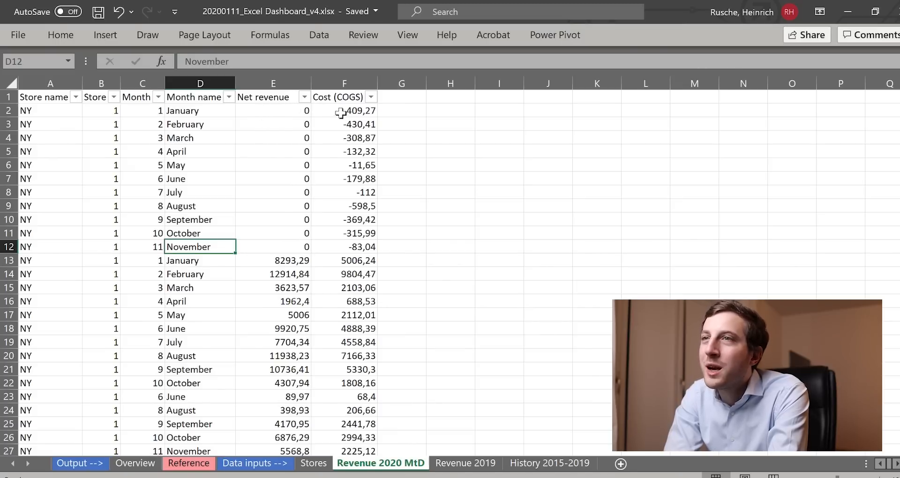
left_click(135, 464)
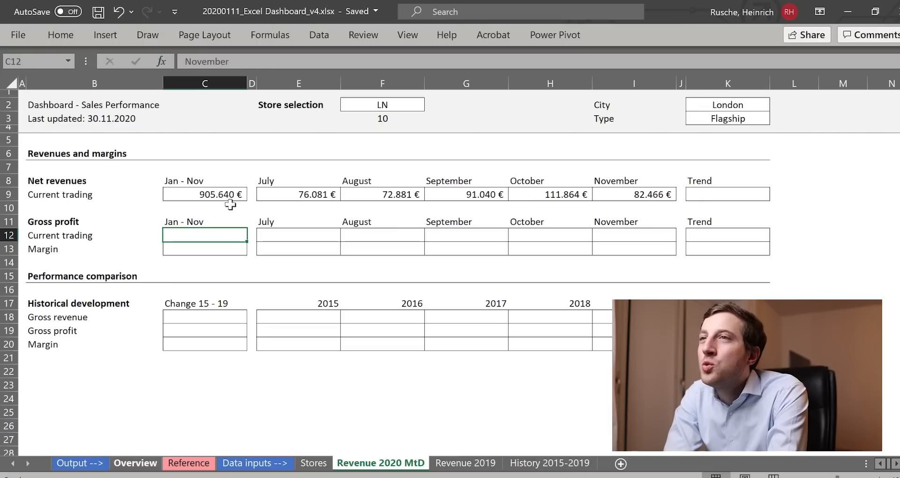
type("=")
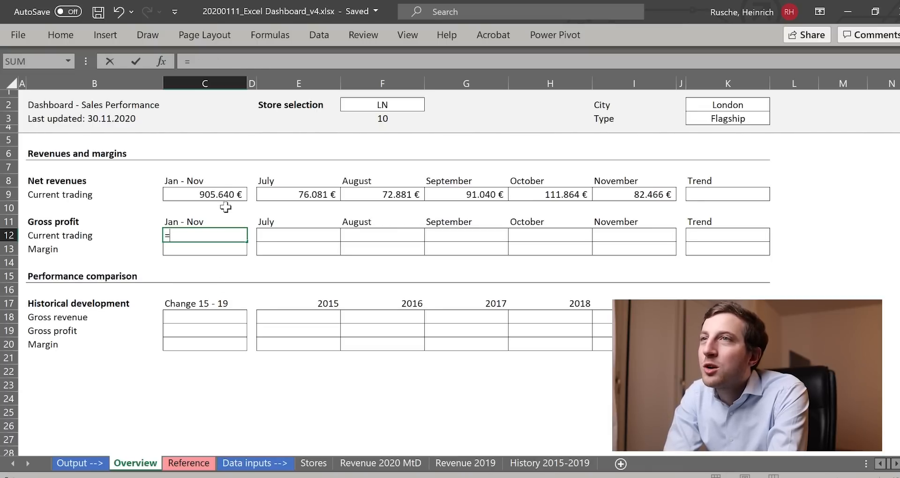
key("Escape")
left_click(225, 196)
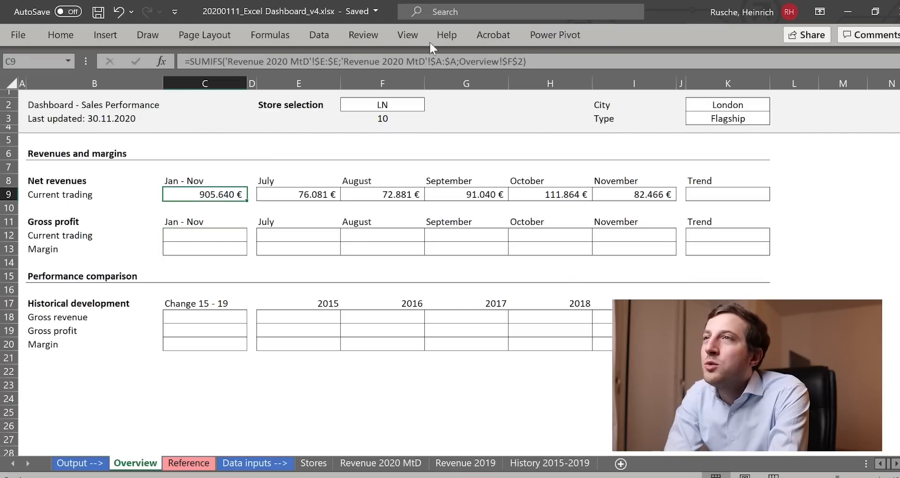
left_click(557, 58)
key("Escape")
left_click(191, 239)
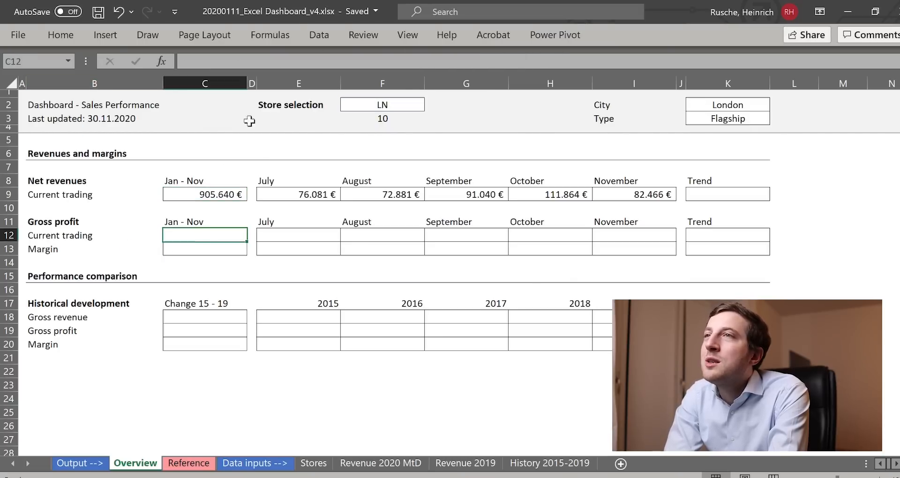
left_click(234, 61)
key("ctrl+v")
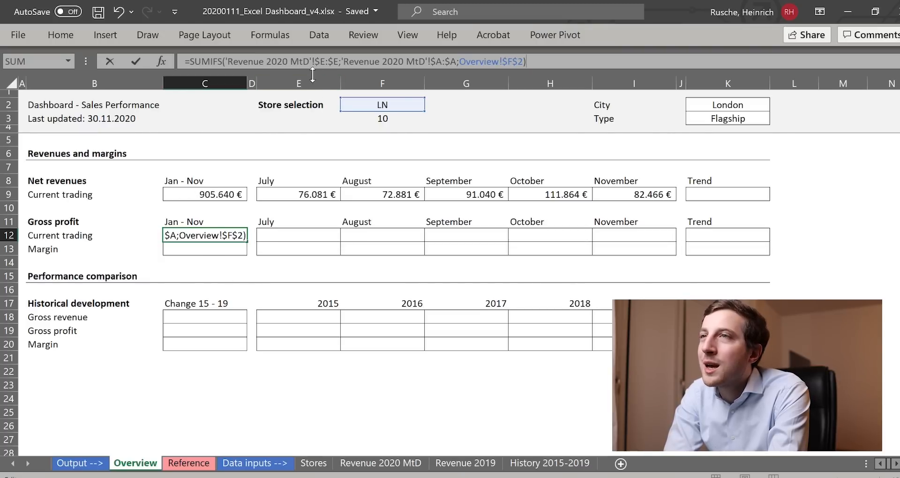
key("Return")
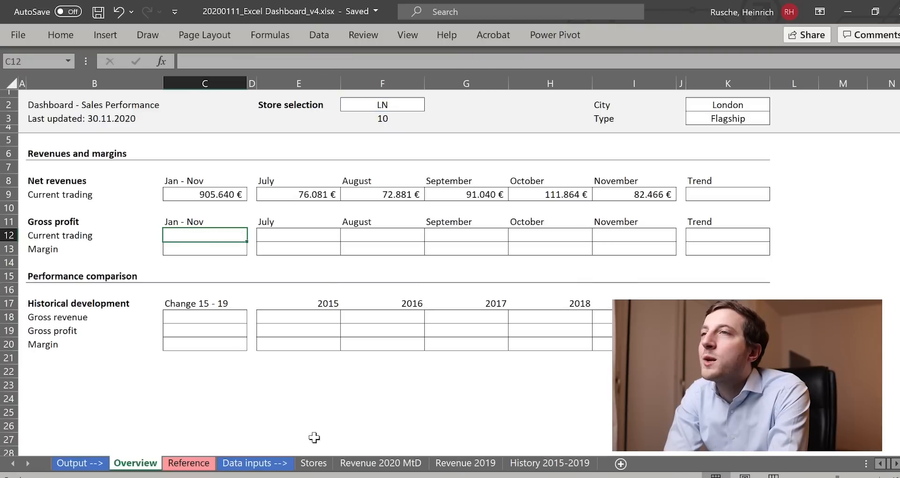
- Locate the Cost (COGS) column on Revenue 2020 MtD, and reuse the SUMIFS formula text from Overview C9 in gross profit cell C12
left_click(381, 463)
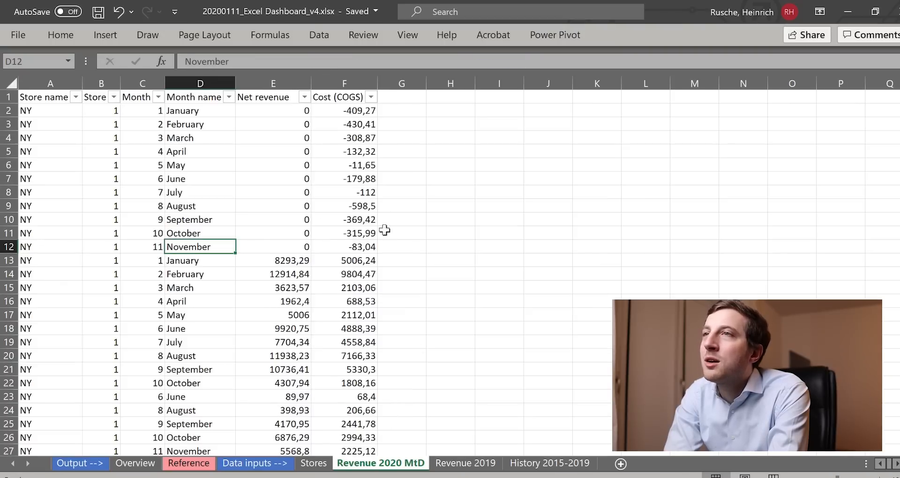
left_click(276, 85)
left_click(344, 84)
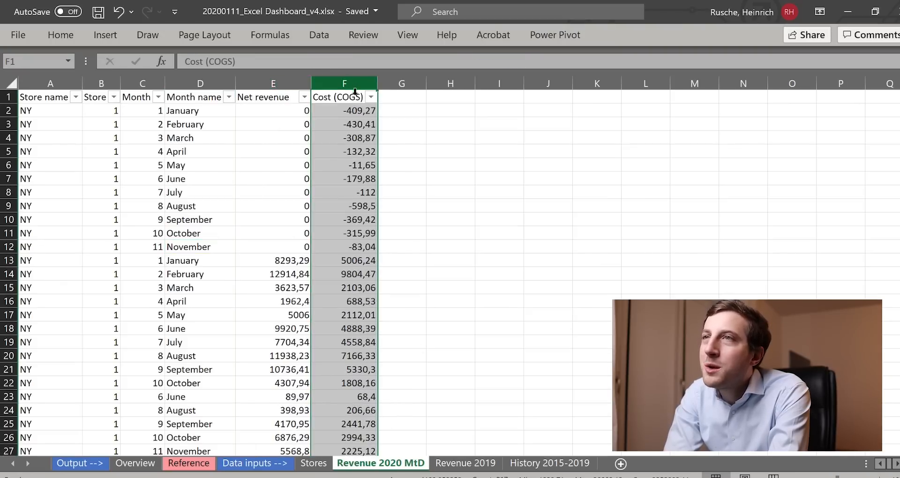
left_click(135, 464)
left_click(207, 194)
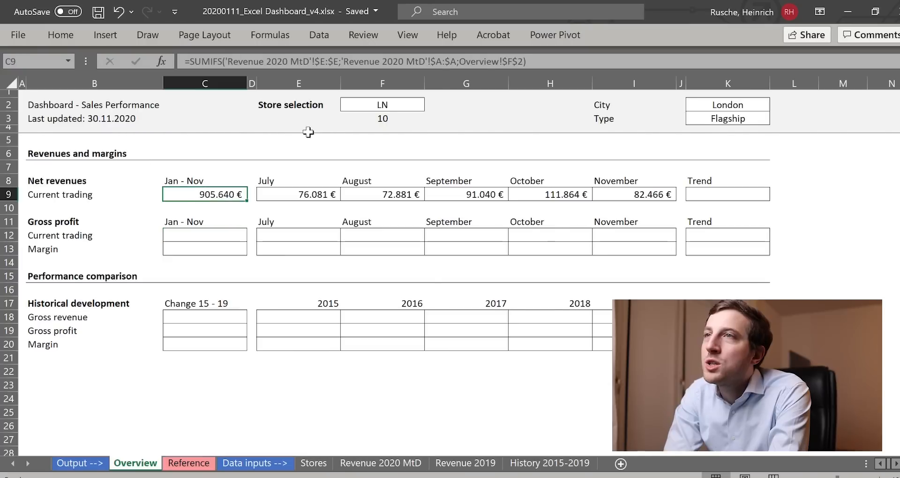
left_click_drag(526, 62, 185, 62)
key("Escape")
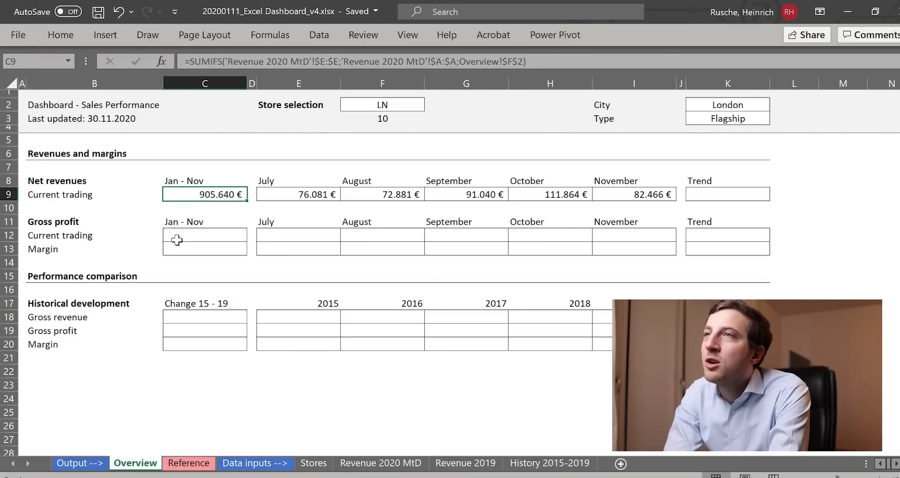
left_click(175, 241)
left_click(226, 65)
key("ctrl+v")
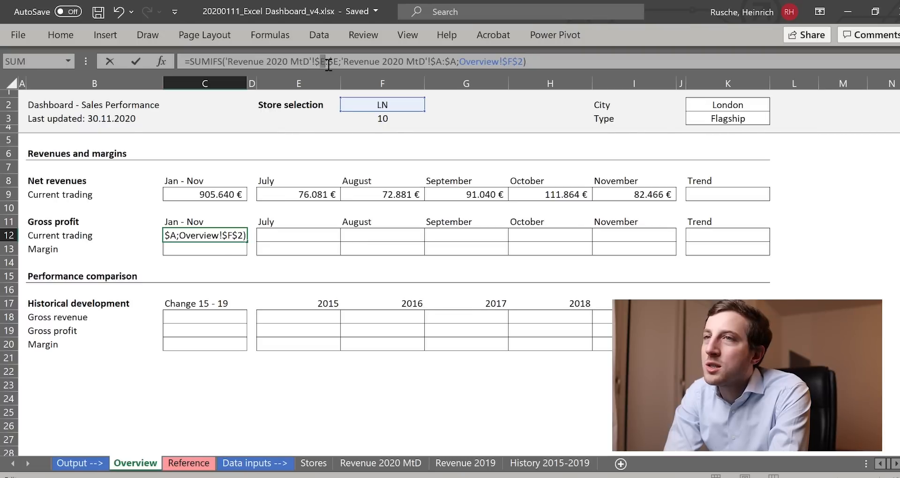
- Change the sum range of the SUMIFS formula in C12 to the cost column 'Revenue 2020 MtD'!$F:$F
left_click(325, 61)
key("BackSpace")
type("F")
left_click(339, 68)
key("BackSpace")
type("F")
key("ctrl+Return")
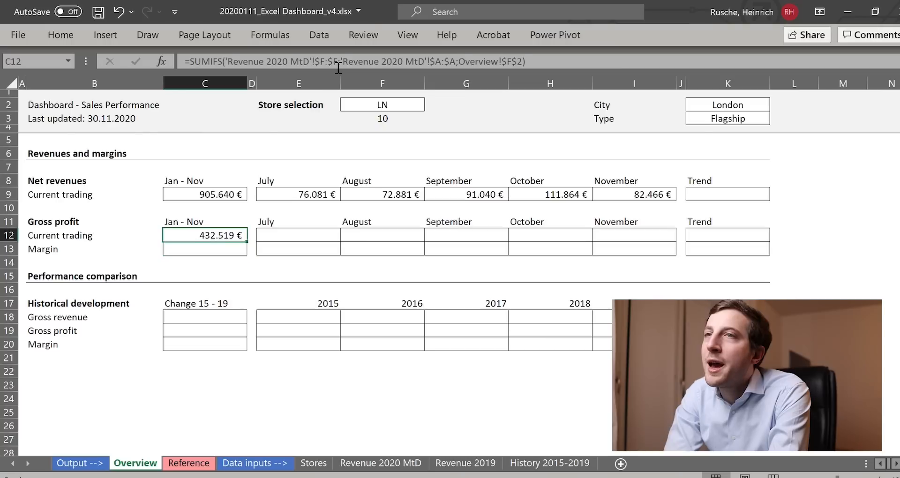
- Turn C12 into gross profit by subtracting the SUMIFS cost from net revenue in C9, and save the workbook
left_click(196, 62)
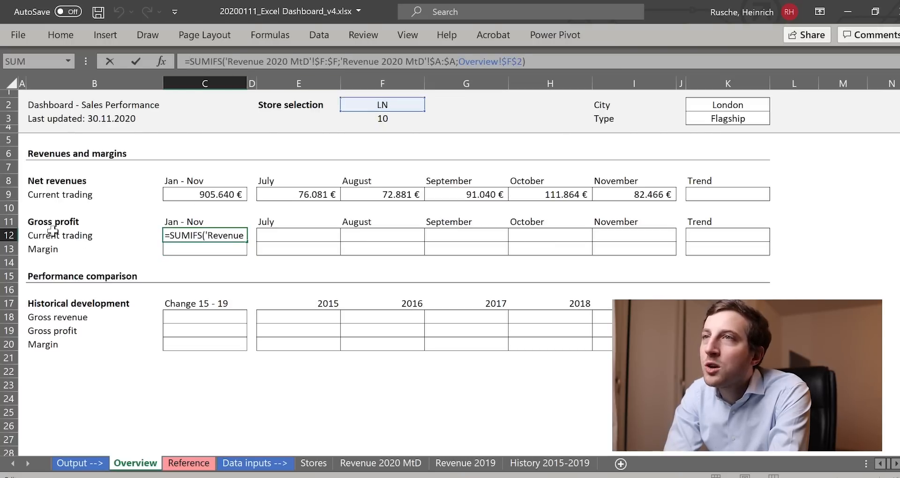
left_click(174, 196)
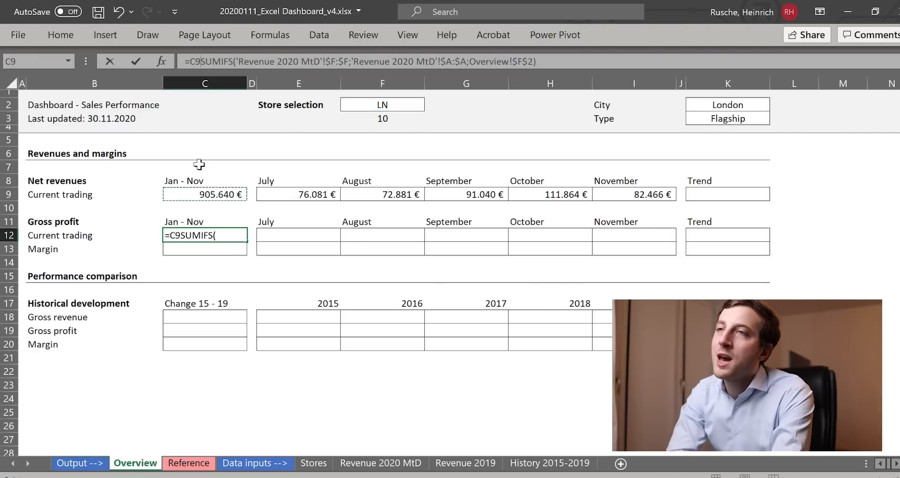
type("-")
key("ctrl+Return")
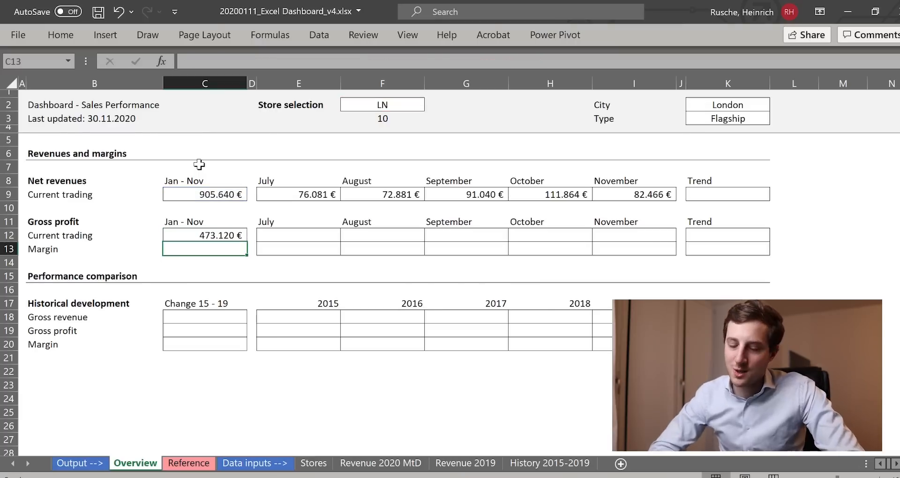
key("ctrl+s")
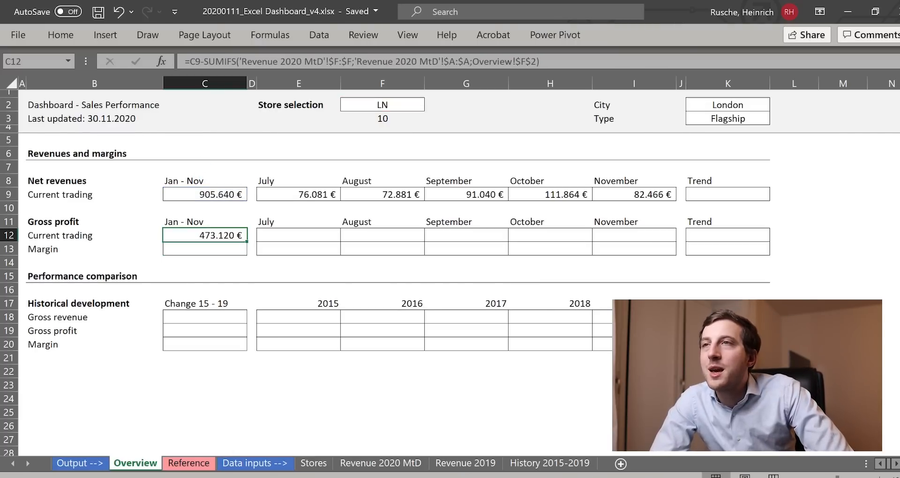
- Reuse the July net revenue formula text from E9 in the July gross profit cell E12
left_click(275, 235)
left_click(278, 197)
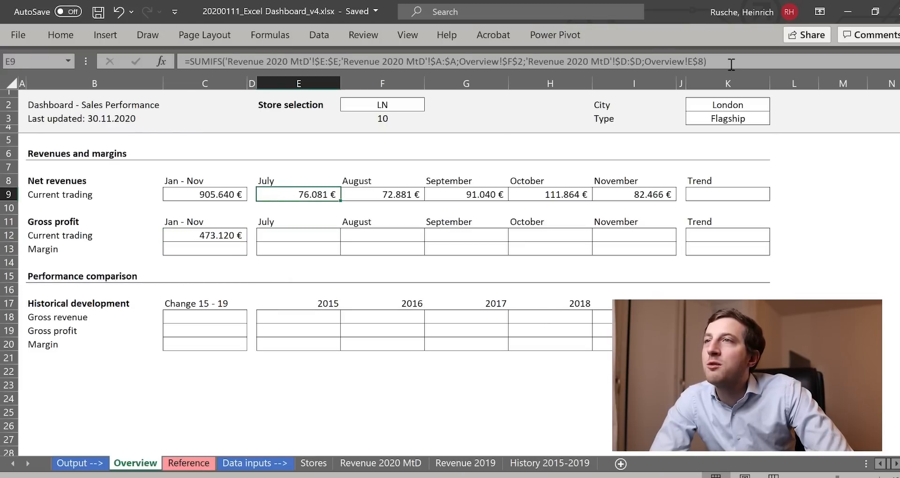
left_click_drag(729, 64, 184, 53)
key("ctrl+c")
key("Escape")
left_click(303, 234)
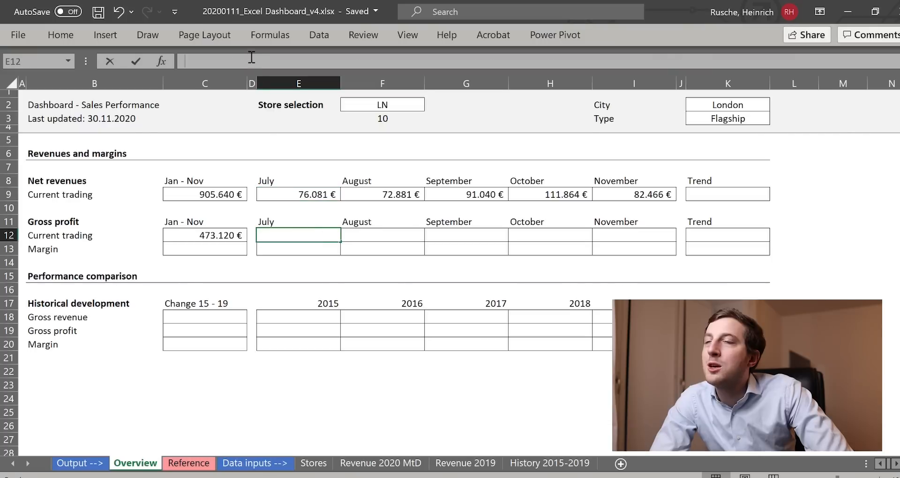
left_click(252, 57)
key("ctrl+v")
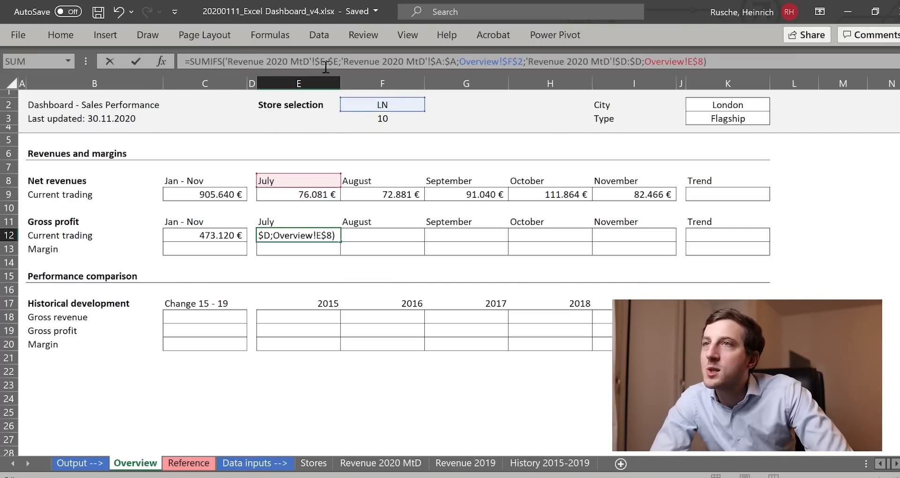
- Change the sum range in E12 to 'Revenue 2020 MtD'!$F:$F and subtract the SUMIFS cost from E9
type("F:$F")
left_click(190, 62)
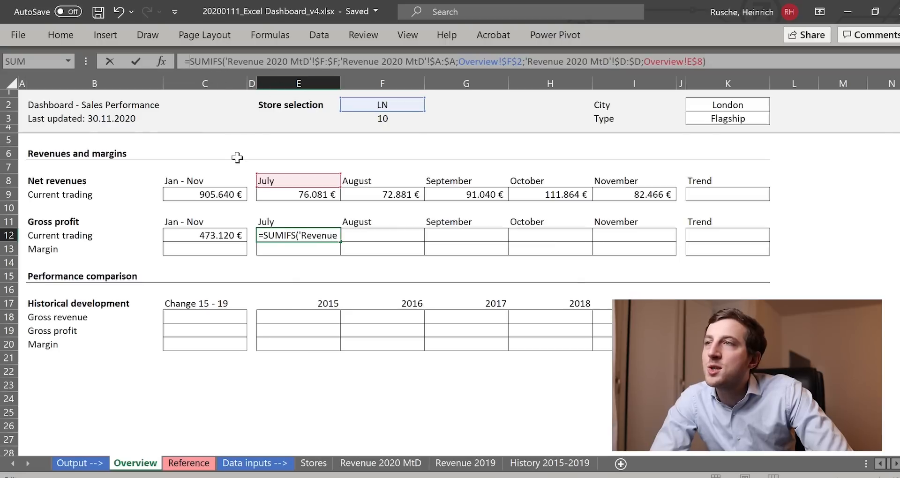
left_click(269, 195)
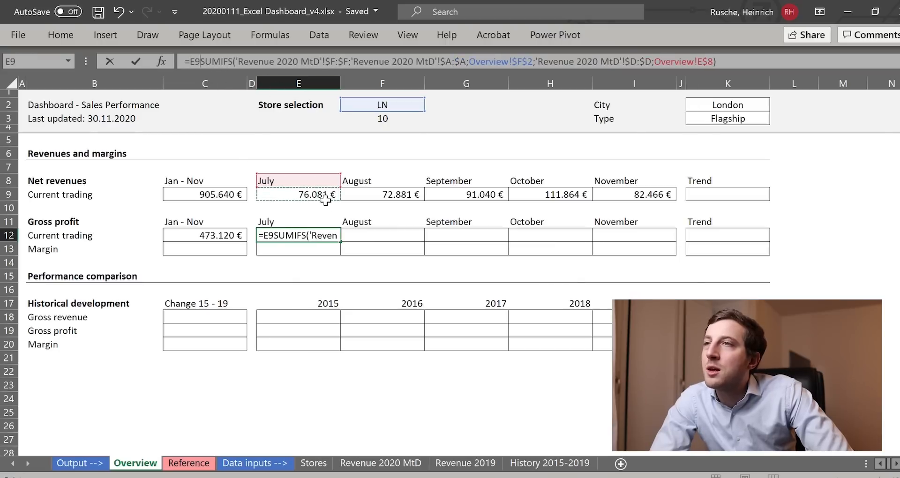
type("-")
key("Return")
- Copy the July gross profit formula from E12 to August through November in F12:I12, and save the workbook
key("Up")
key("ctrl+c")
key("Right")
key("shift+Right")
key("shift+Right")
key("shift+Right")
key("ctrl+v")
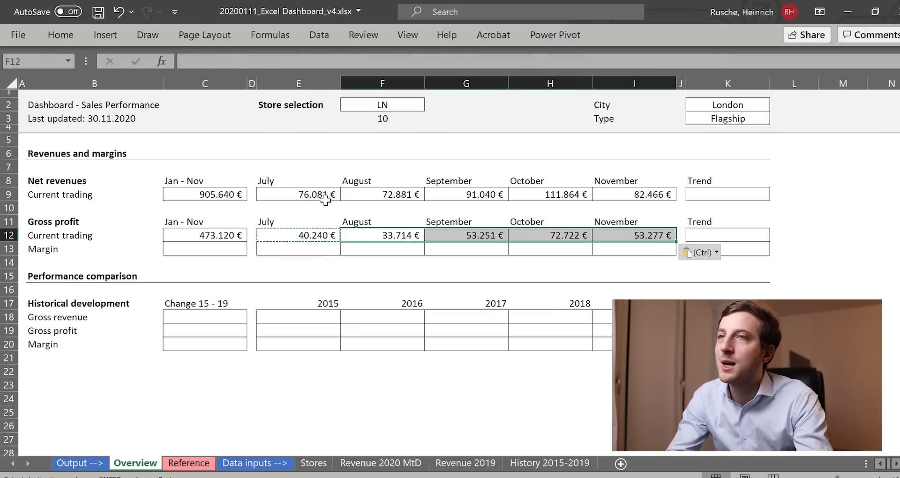
key("Escape")
key("ctrl+s")
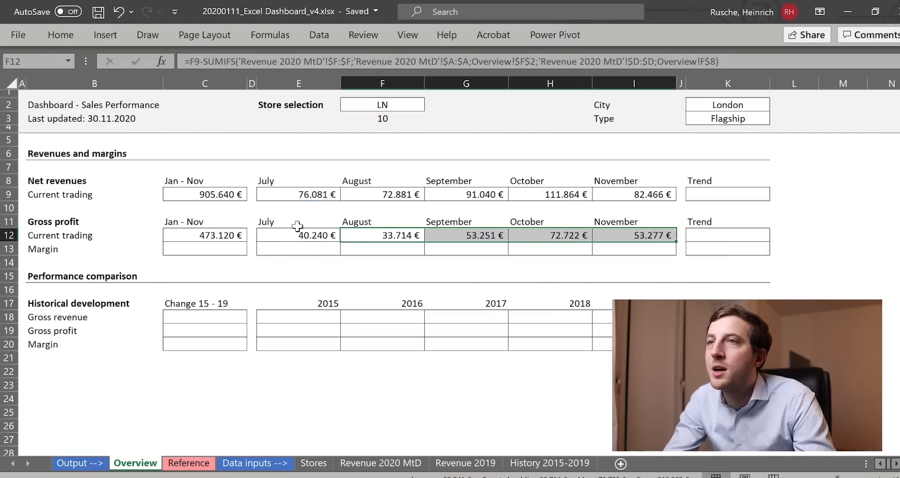
- Calculate the Jan - Nov margin in C13 with the formula =C12/C9
left_click(202, 246)
type("=")
key("Up")
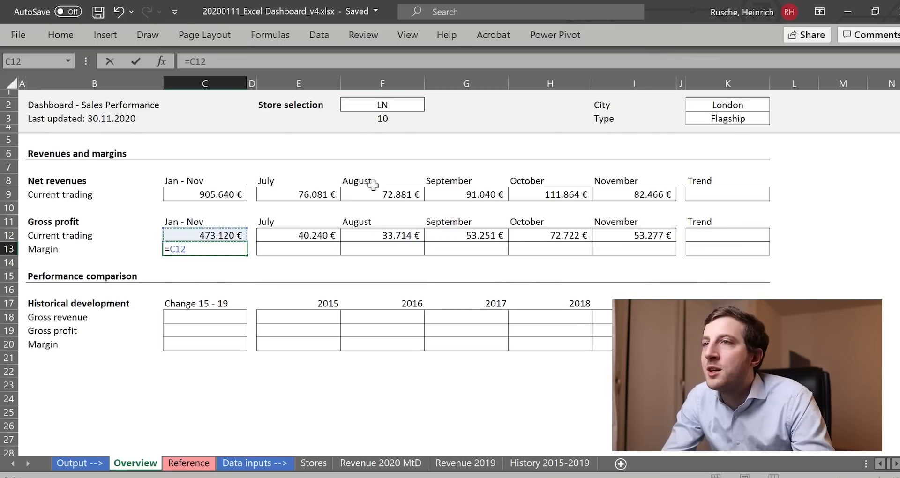
type("/")
key("Up")
key("Up")
key("Up")
key("Up")
key("Return")
- Copy the margin formula from C13 to July through November in E13:I13
key("Up")
key("ctrl+c")
key("Right")
key("Right")
key("shift+Right")
key("shift+Right")
key("shift+Right")
key("shift+Right")
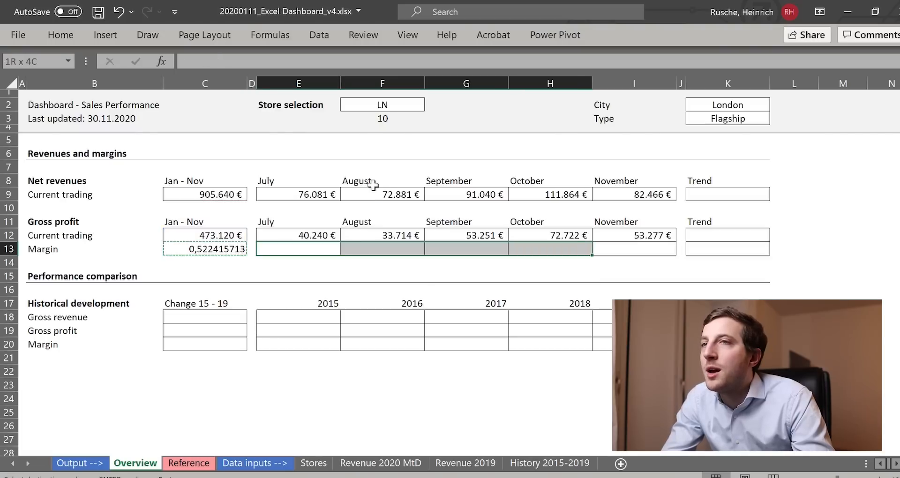
key("ctrl+v")
key("Escape")
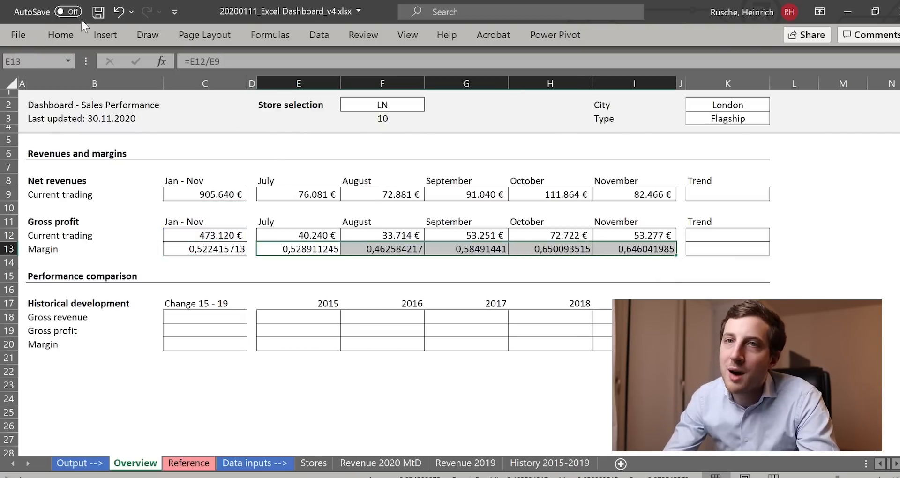
- Format the monthly margins in E13:I13 as percentages without decimals, and apply the same format to C13
key("ctrl+1")
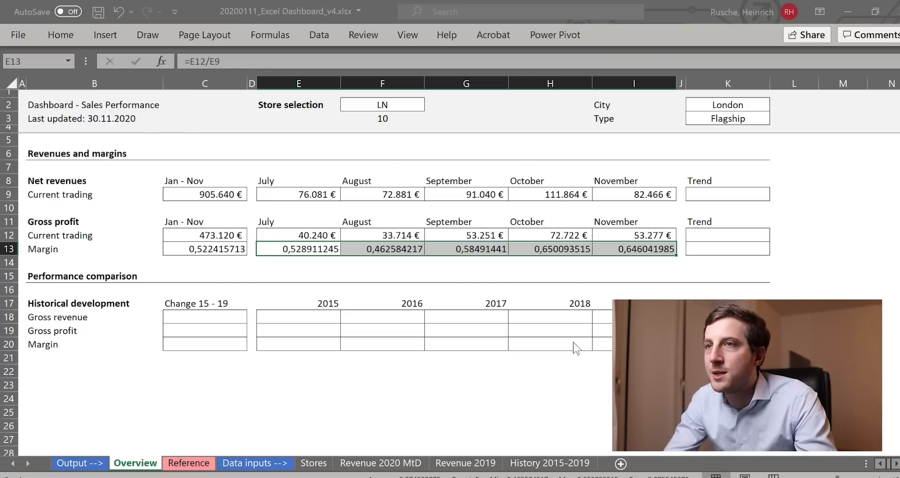
key("Return")
left_click(265, 248)
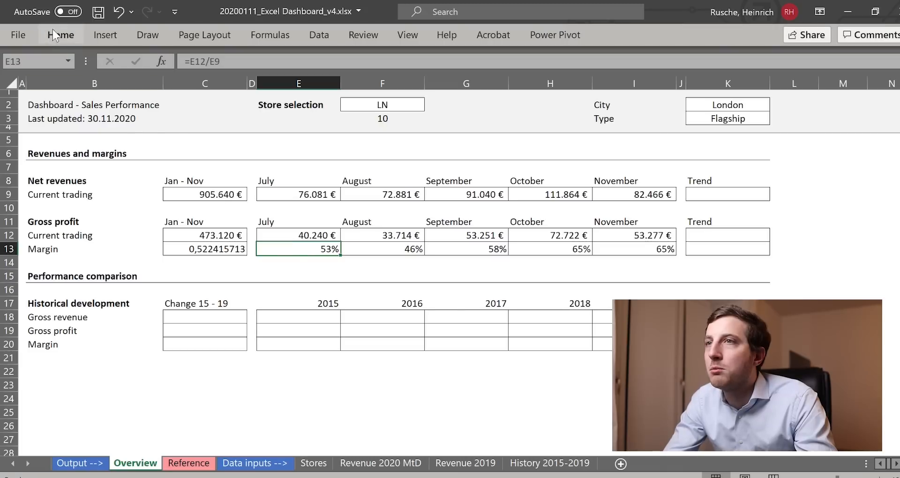
key("ctrl+c")
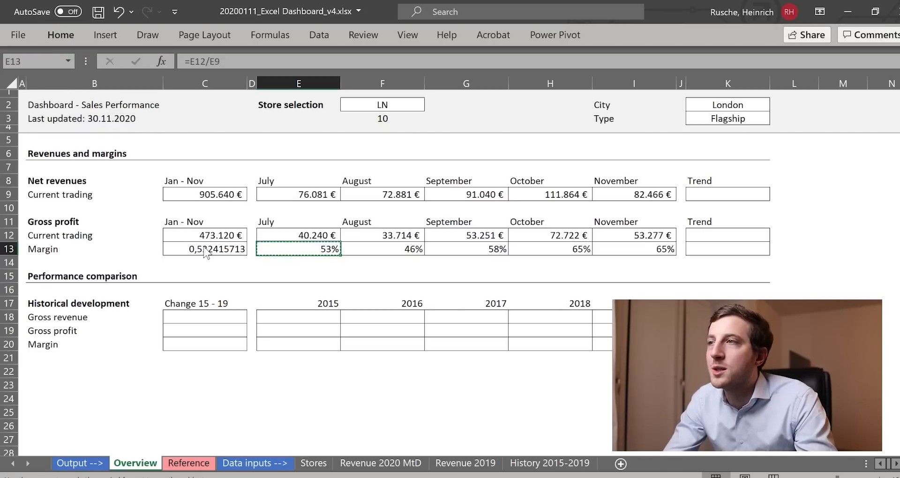
left_click(208, 254)
key("Return")
- Transfer the percentage format of C13 to the historical margin cells C20 and E20:I20
left_click(49, 41)
key("ctrl+c")
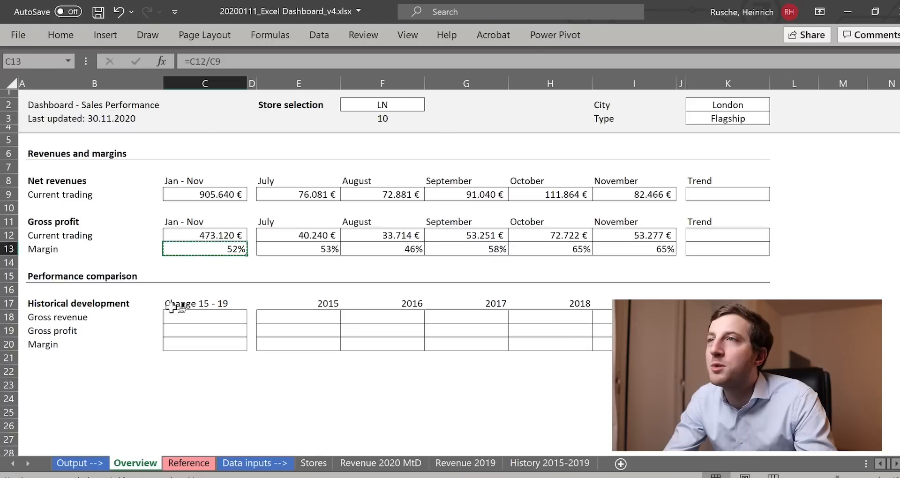
left_click(211, 346)
left_click_drag(301, 348, 626, 348)
key("Escape")
- Switch the store selection in F2 to TV to test the revenue and margin formulas
left_click(338, 239)
left_click(405, 102)
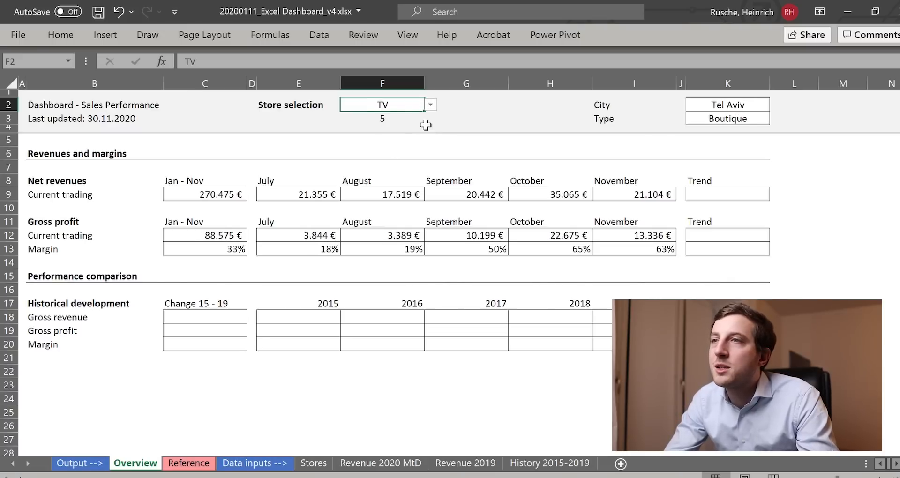
left_click(219, 315)
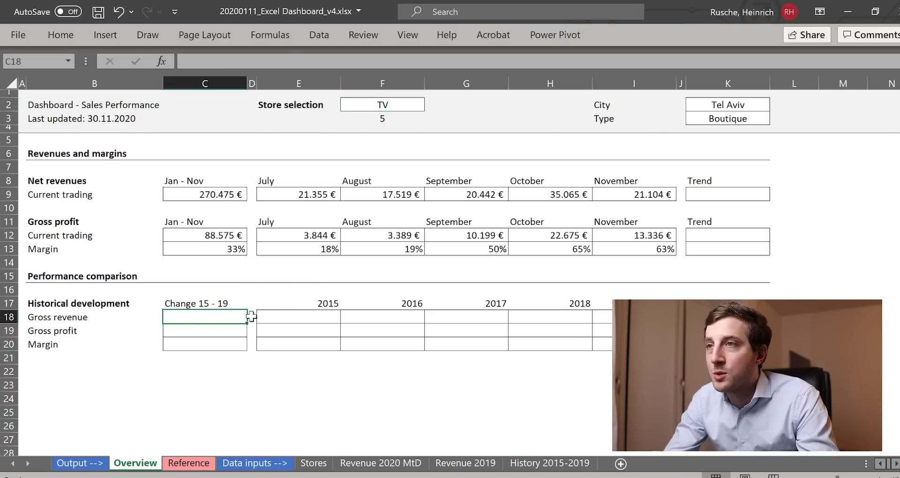
- Begin a SUMIFS formula in E18 with the Gross revenue column $E:$E of History 2015-2019 as sum range
left_click(286, 321)
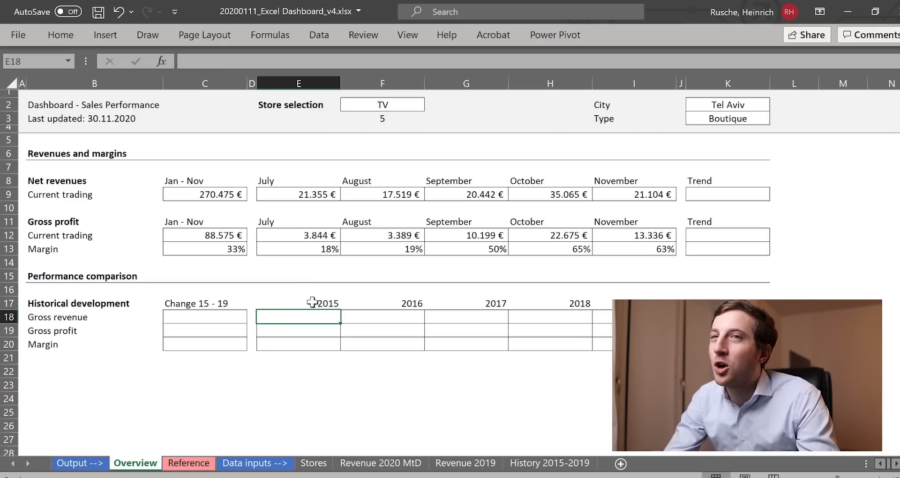
type("=SUMIFS(")
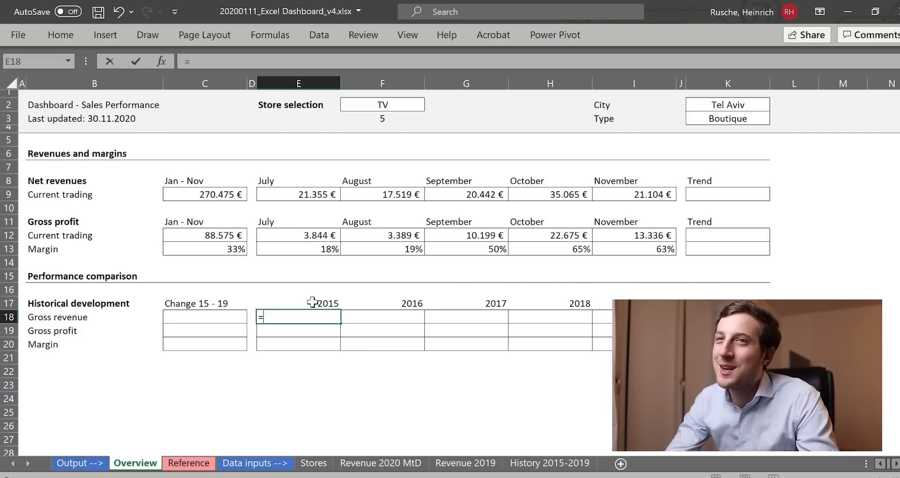
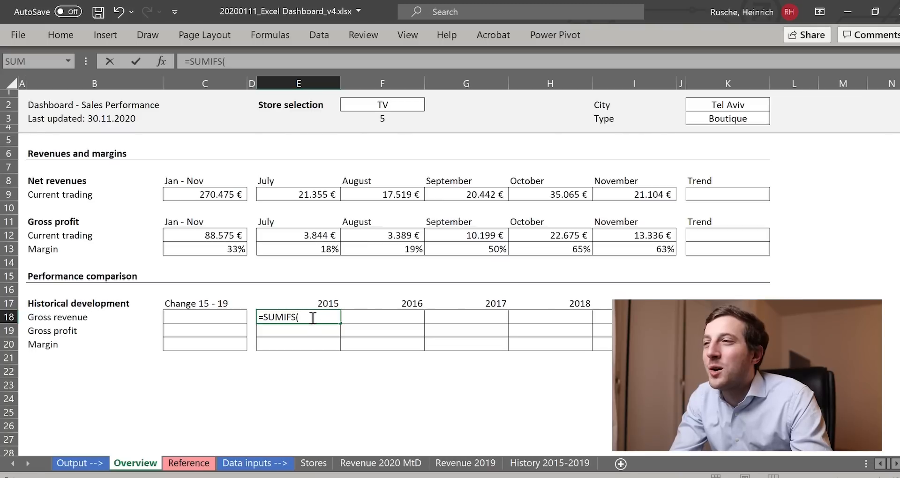
key("Escape")
type("=SUMIFS")
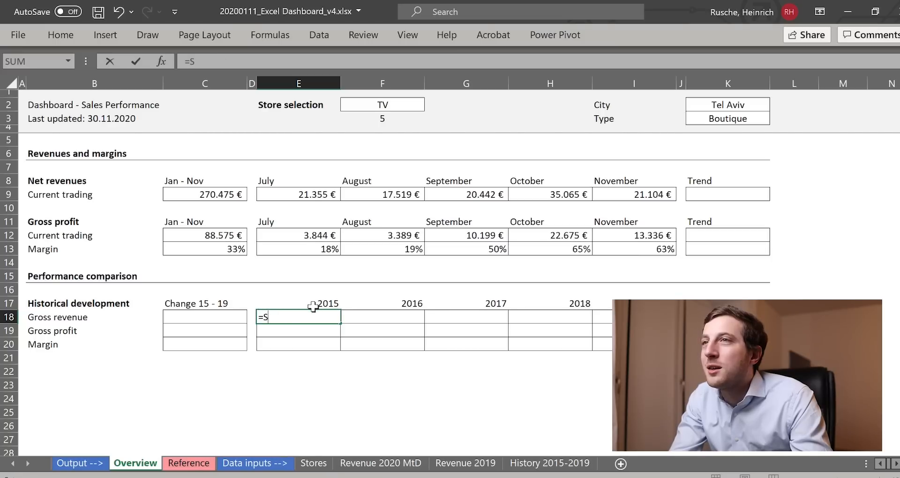
left_click(520, 455)
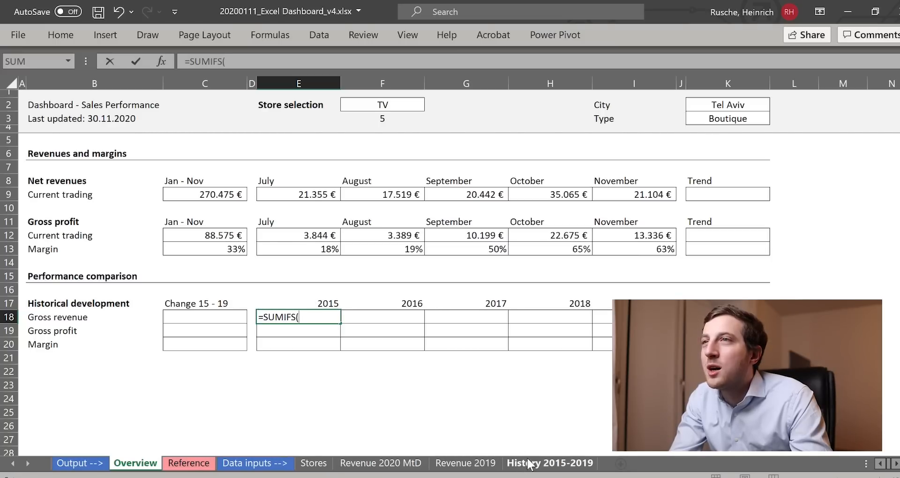
type("(")
left_click(529, 463)
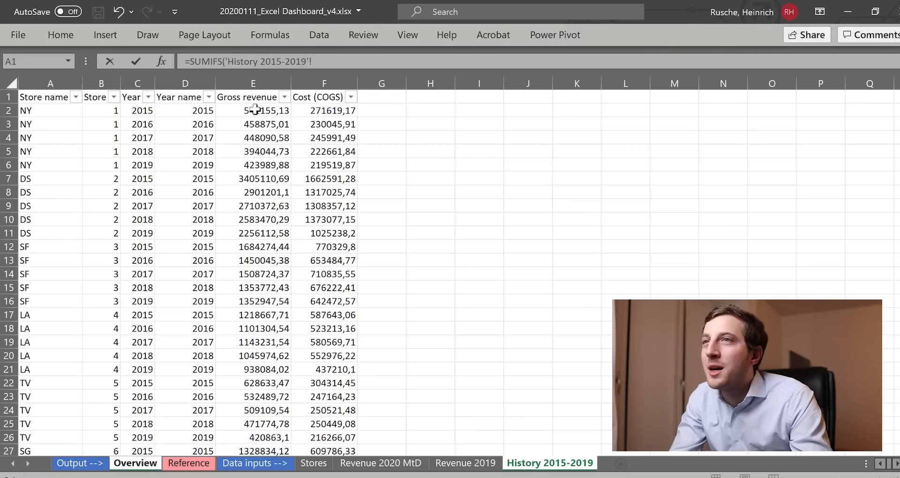
left_click(257, 84)
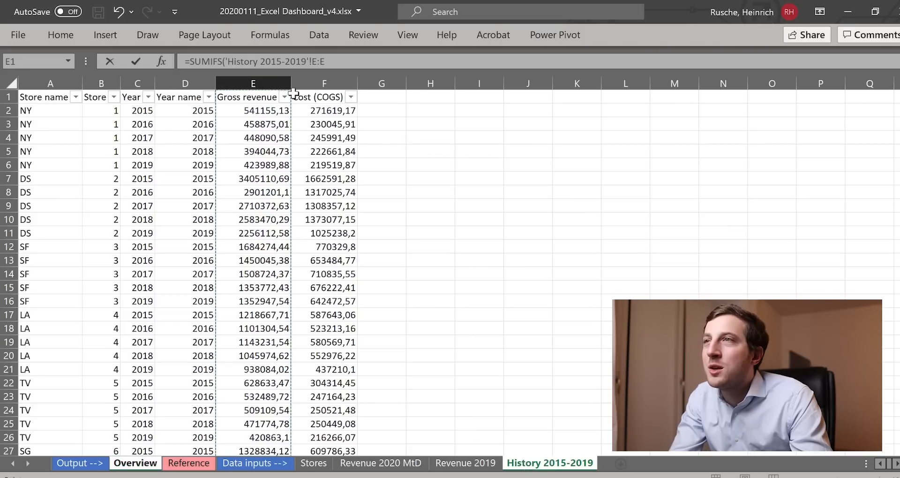
type(";")
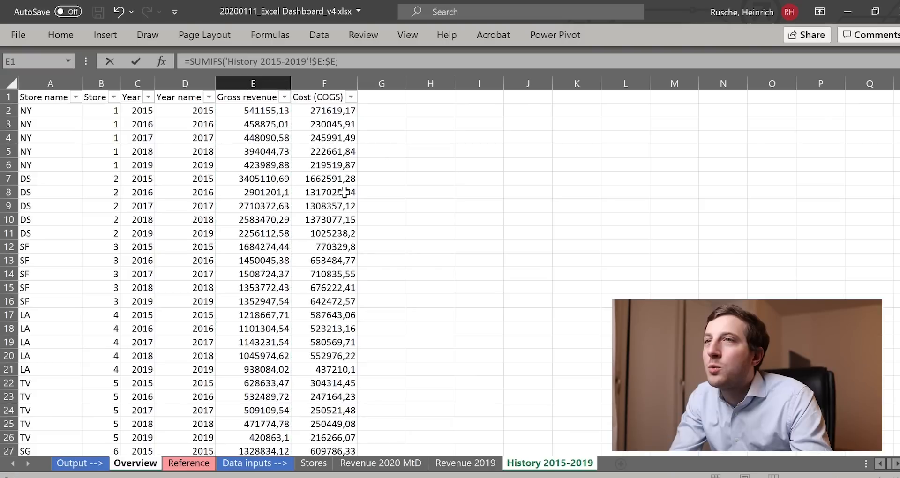
- Complete the E18 formula with the Year column $C:$C of History 2015-2019 as criteria range, matched to E$17 on Overview
left_click(146, 94)
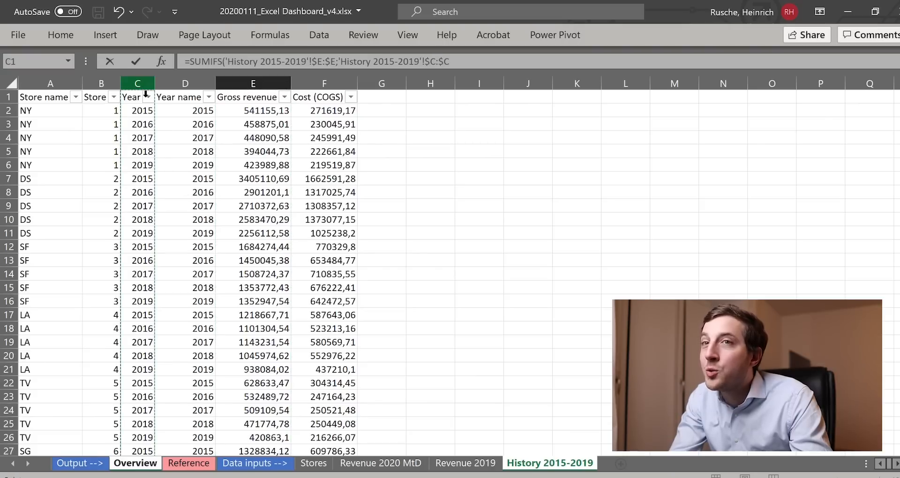
type(";")
left_click(135, 463)
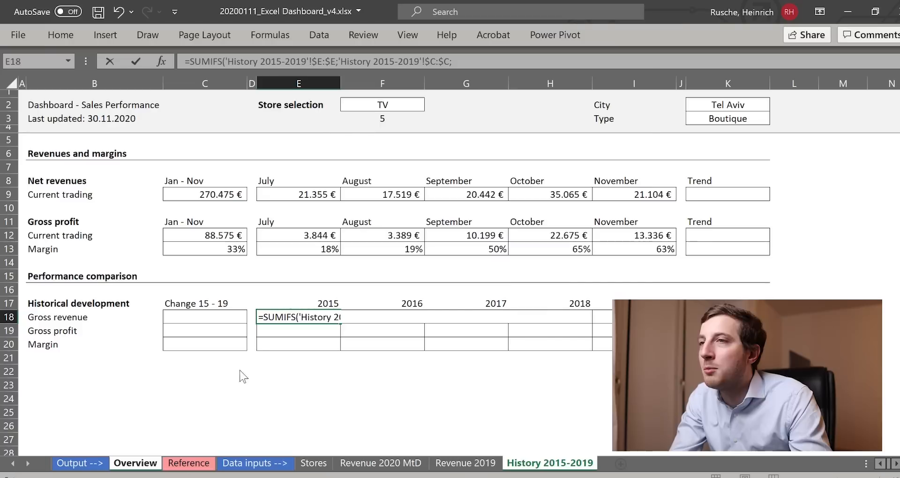
left_click(297, 303)
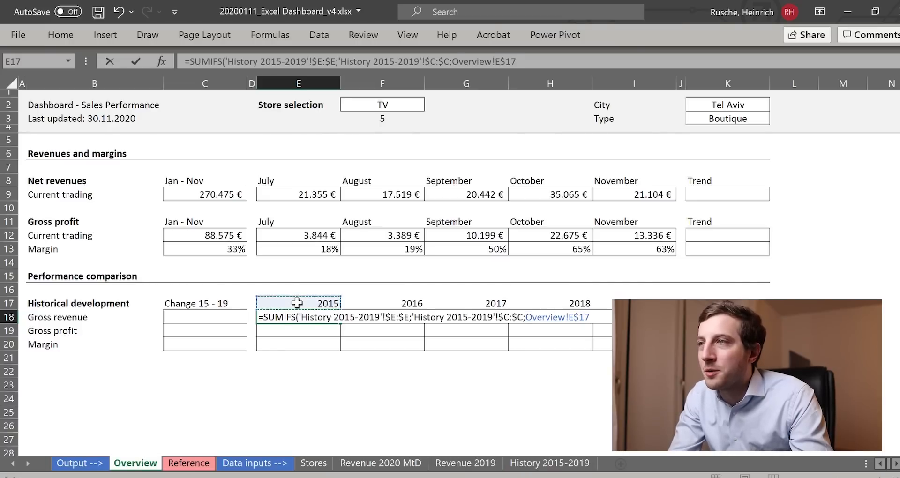
key("ctrl+Return")
key("ctrl+c")
key("Right")
key("shift+Right")
key("shift+Right")
key("shift+Right")
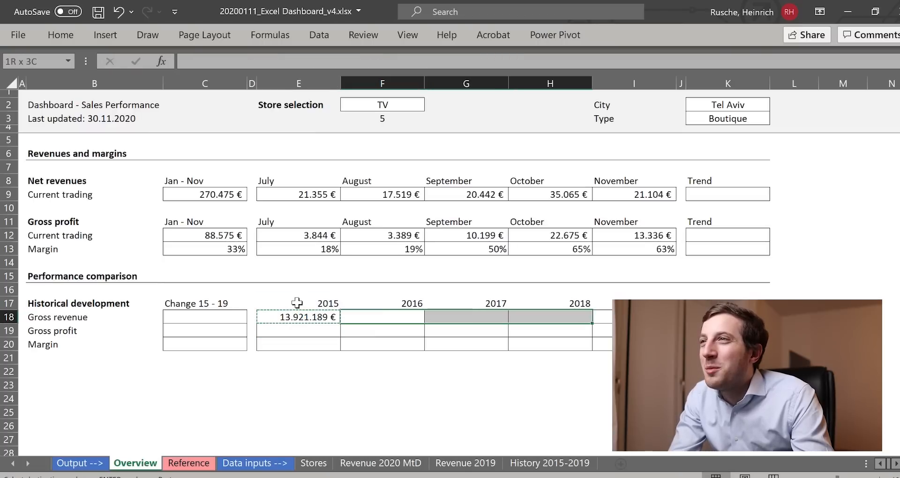
key("Left")
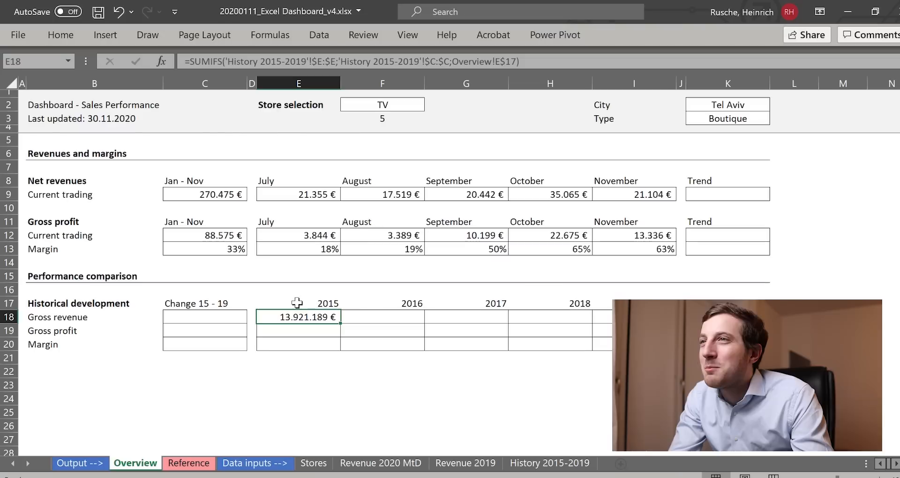
- Extend the E18 SUMIFS with a second criterion matching History 2015-2019 Store name column $A:$A to the store selection $F$2
left_click(522, 63)
type(";")
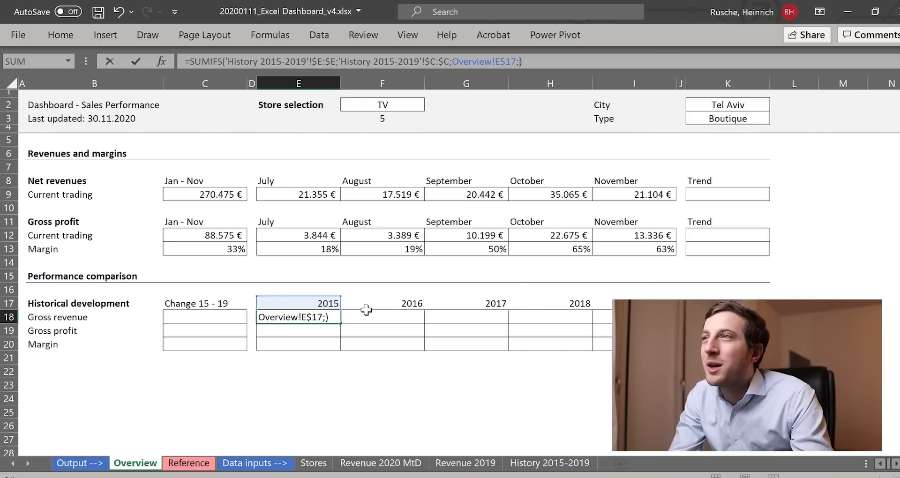
left_click(544, 463)
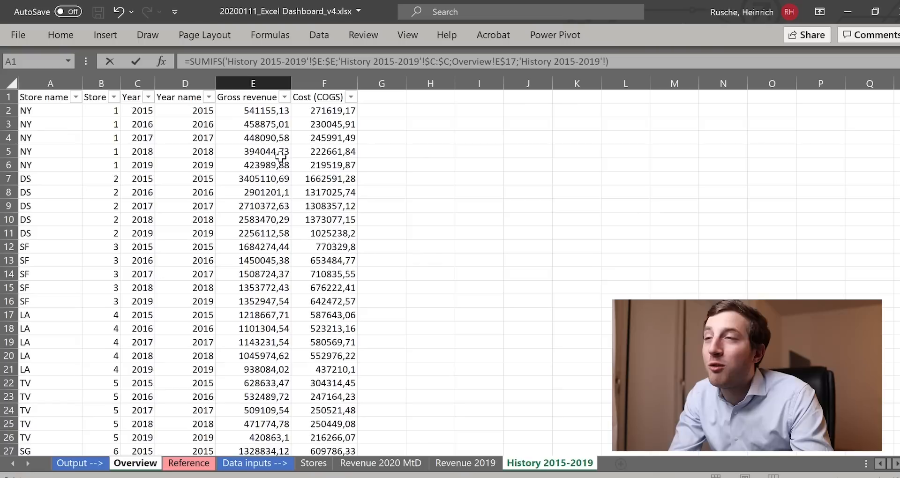
left_click(50, 83)
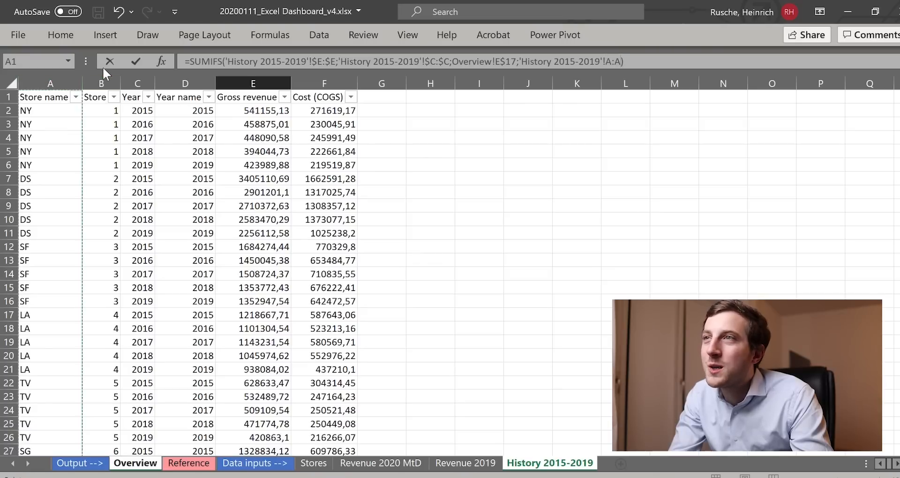
key("F4")
type(";")
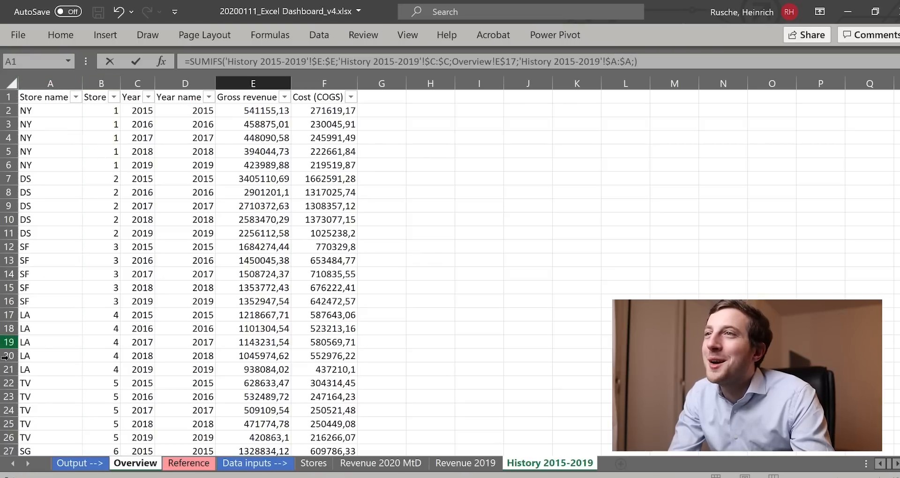
left_click(136, 464)
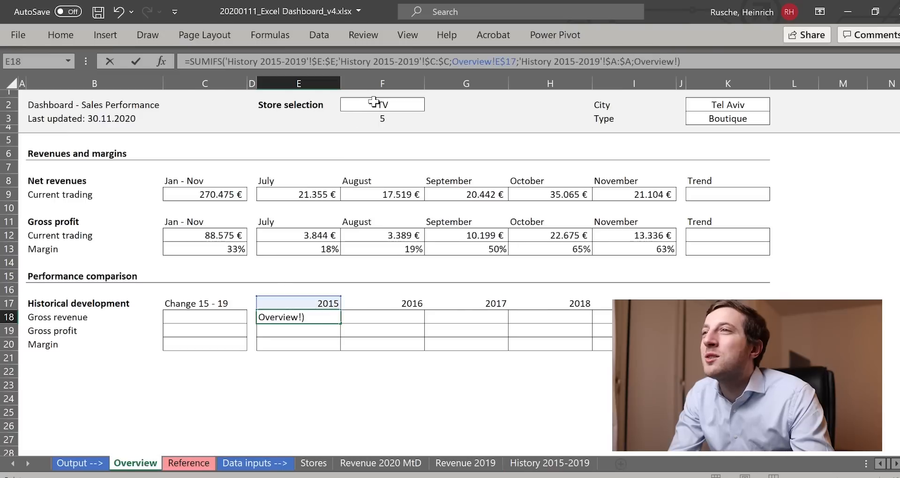
left_click(371, 106)
key("F4")
key("ctrl+Return")
- Copy the gross revenue formula from E18 to the years 2016 through 2019 in F18:I18
key("ctrl+c")
key("Right")
key("shift+Right")
key("shift+Right")
key("shift+Right")
key("ctrl+v")
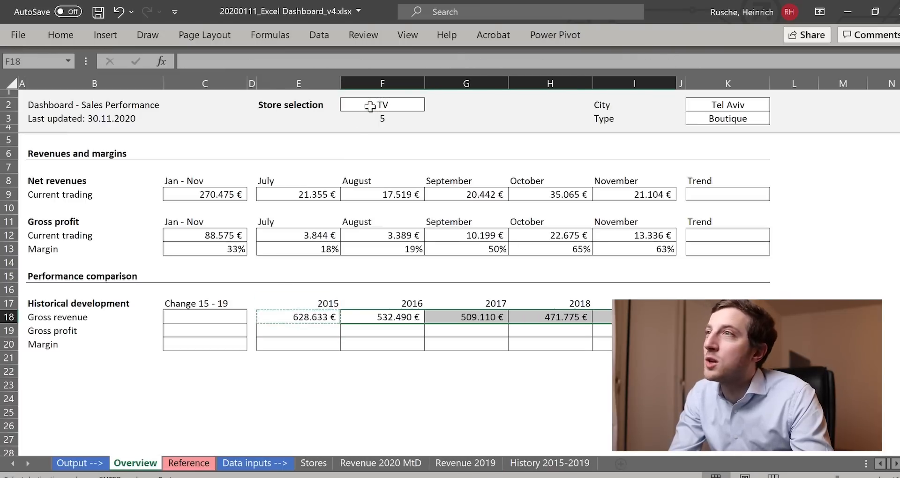
- Check the cell references of the copied gross revenue formulas along row 18
key("Right")
key("F2")
key("Tab")
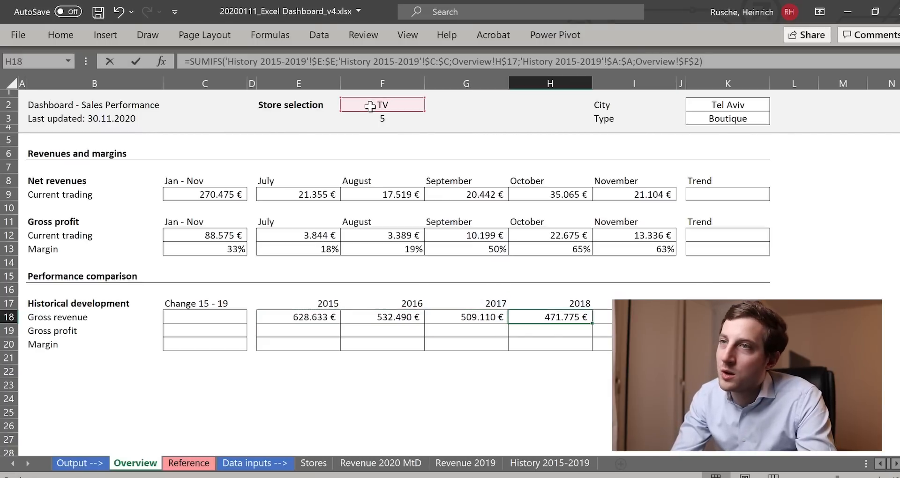
key("Right")
key("Left")
key("Left")
key("Left")
key("Left")
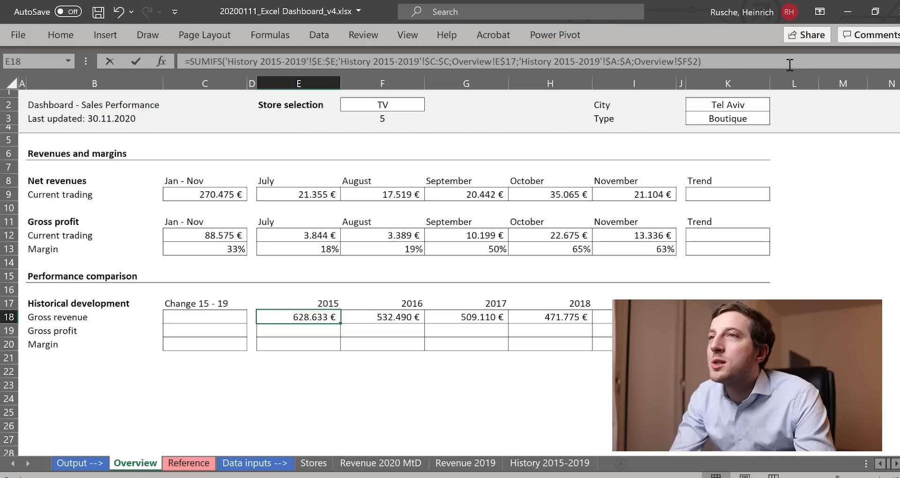
- Transfer the E18 formula text unchanged into gross profit cell E19 and look up the Cost (COGS) column in History 2015-2019
key("F2")
key("Escape")
left_click(276, 326)
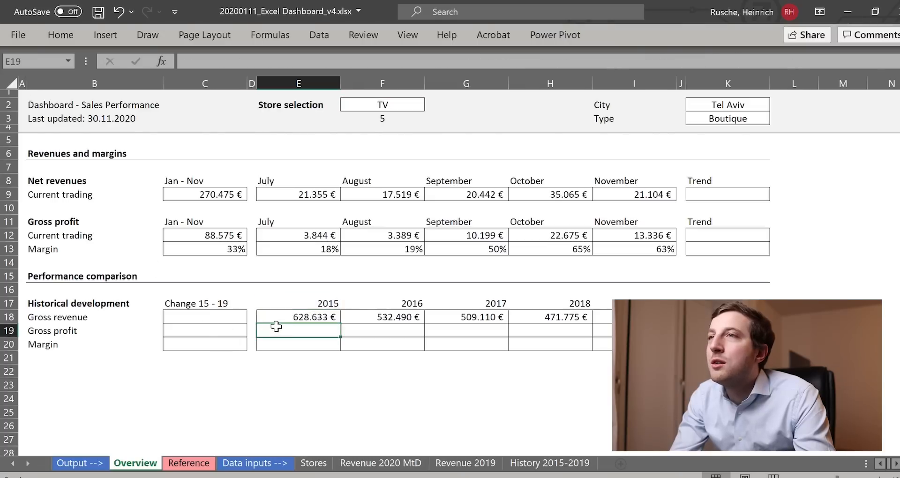
left_click(533, 462)
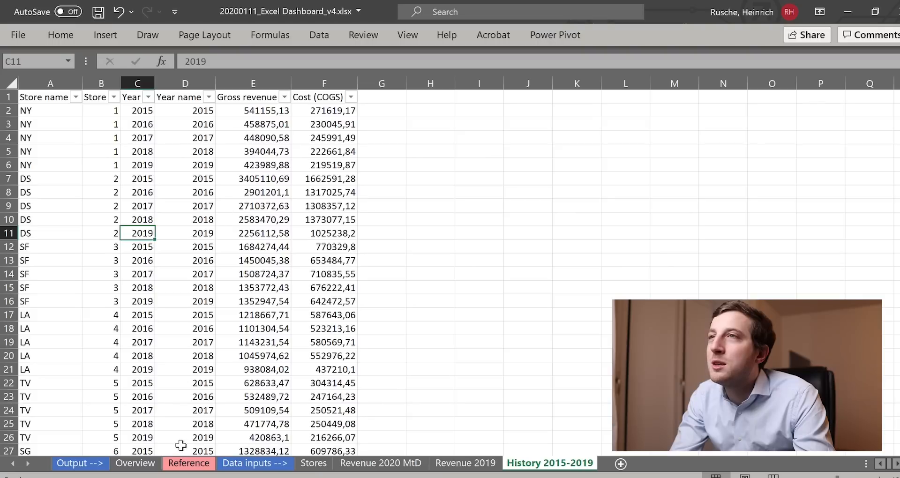
left_click(135, 463)
- Change the sum range of the E19 formula to the Cost (COGS) column $F:$F of History 2015-2019
left_click(322, 61)
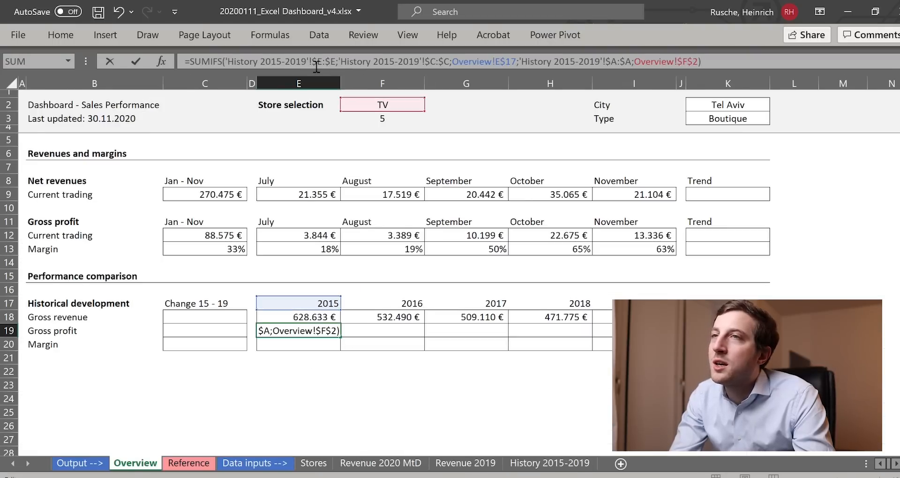
left_click(325, 61)
key("BackSpace")
type("F")
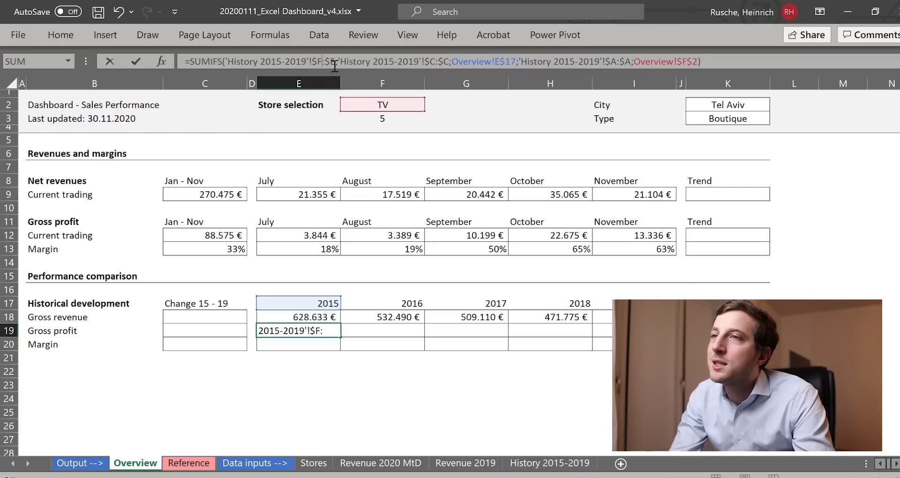
left_click(336, 61)
key("BackSpace")
type("F")
- Turn the E19 formula into gross profit by subtracting the SUMIFS cost from the gross revenue in E18
left_click(194, 62)
left_click(309, 317)
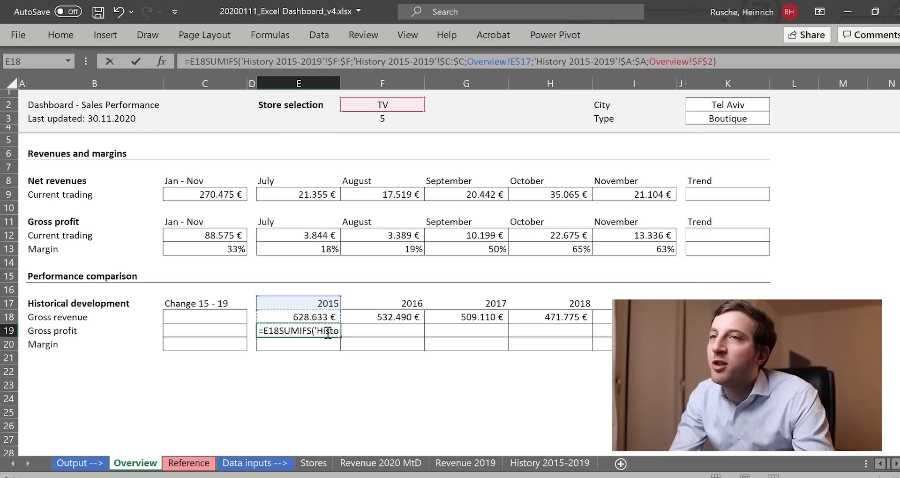
type("-")
key("Return")
- Copy the gross profit formula from E19 to the years 2016 through 2019 in F19:I19
key("Up")
key("ctrl+c")
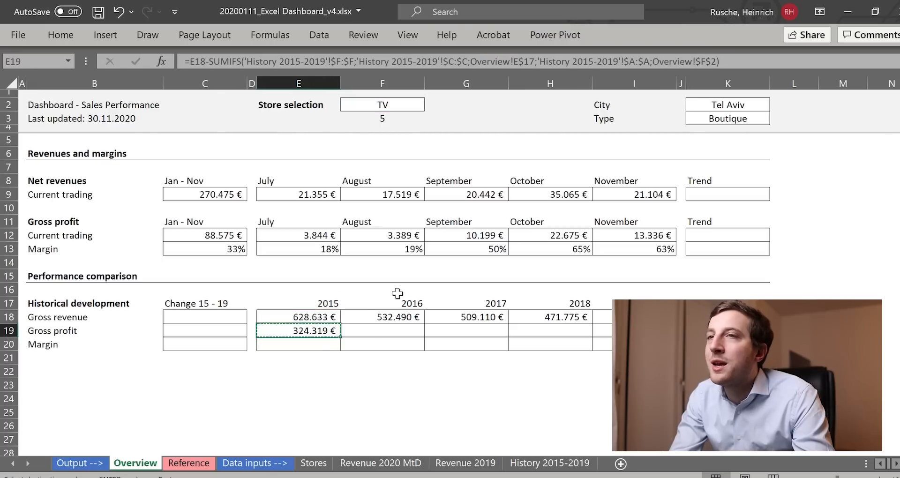
key("Right")
key("shift+Right")
key("shift+Right")
key("shift+Right")
key("ctrl+v")
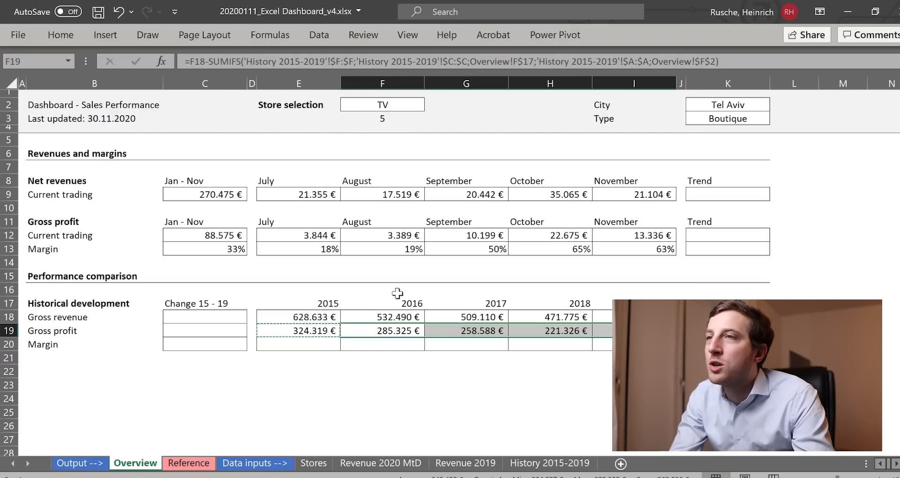
- Calculate the 2015 margin in E20 with the formula =E19/E18
left_click(288, 343)
type("=")
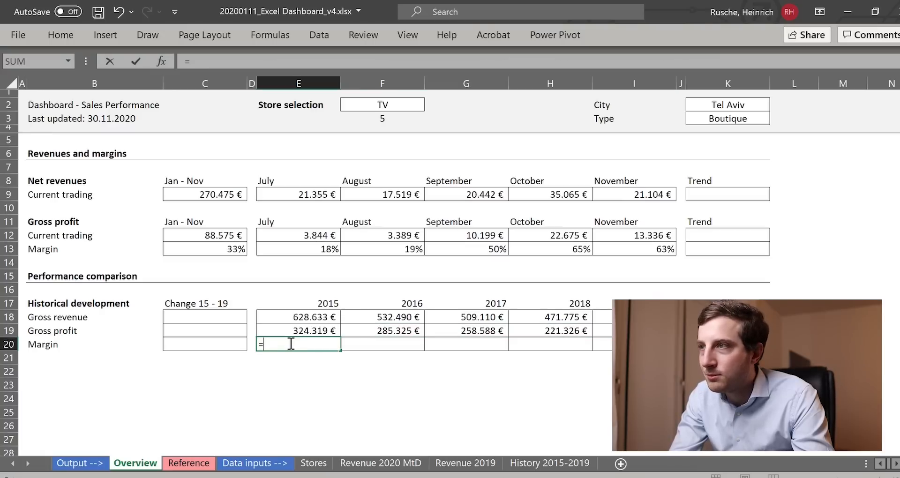
key("Up")
type("/")
key("Up")
key("Up")
key("Return")
- Copy the margin formula from E20 across all years in E20:I20
key("Up")
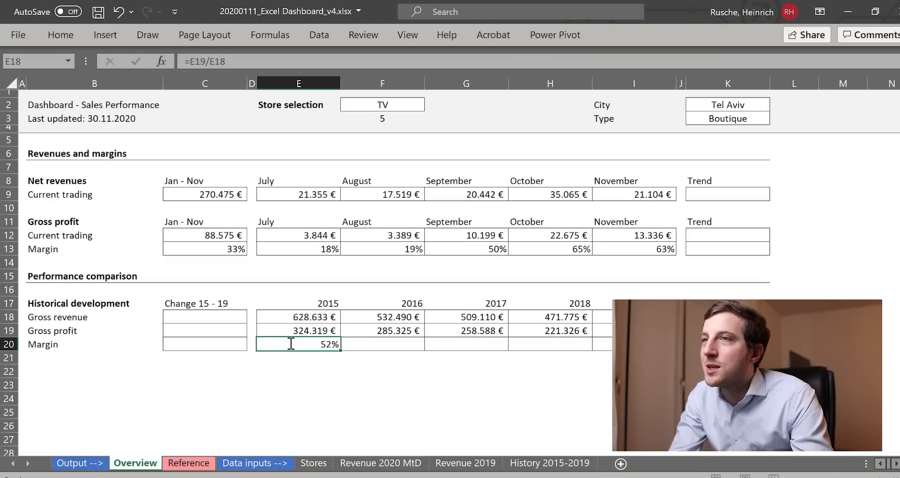
key("ctrl+c")
key("Up")
key("ctrl+Right")
key("Down")
key("ctrl+shift+Left")
key("ctrl+v")
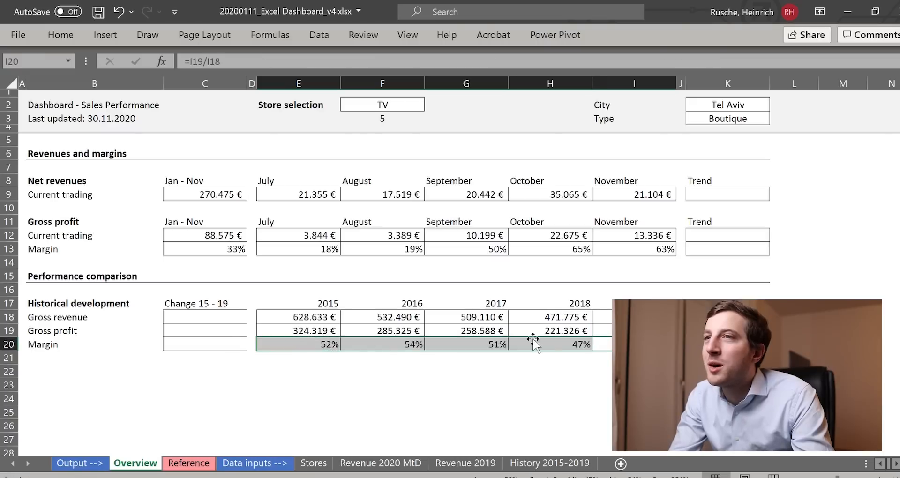
- Calculate the 2015 to 2019 change in gross revenue in C18 with the formula =I18/E18-1
left_click(217, 323)
type("=")
left_click(634, 317)
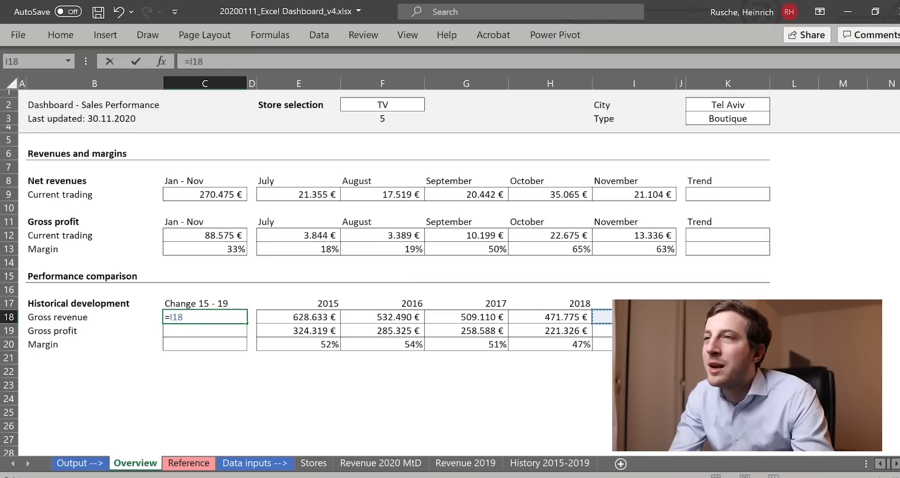
left_click(316, 320)
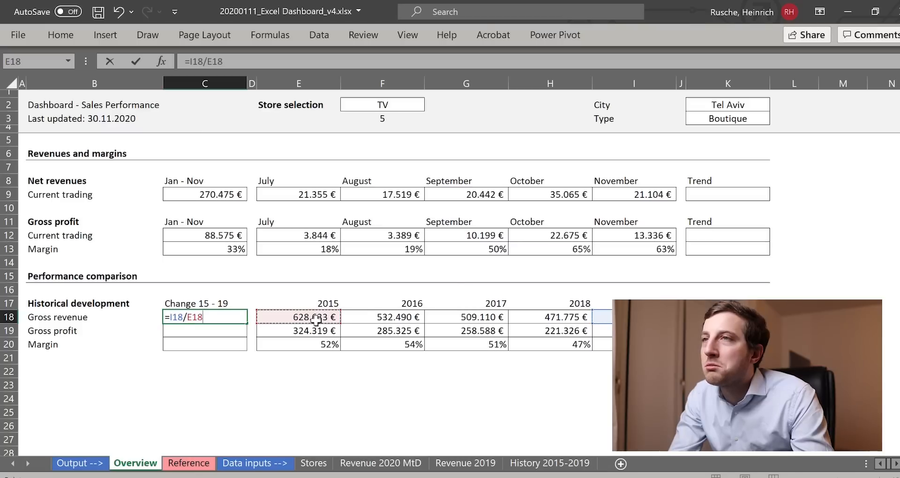
type("-1")
key("Return")
- Copy the change formula from C18 down to the gross profit and margin rows in C19 and C20
key("Up")
key("ctrl+c")
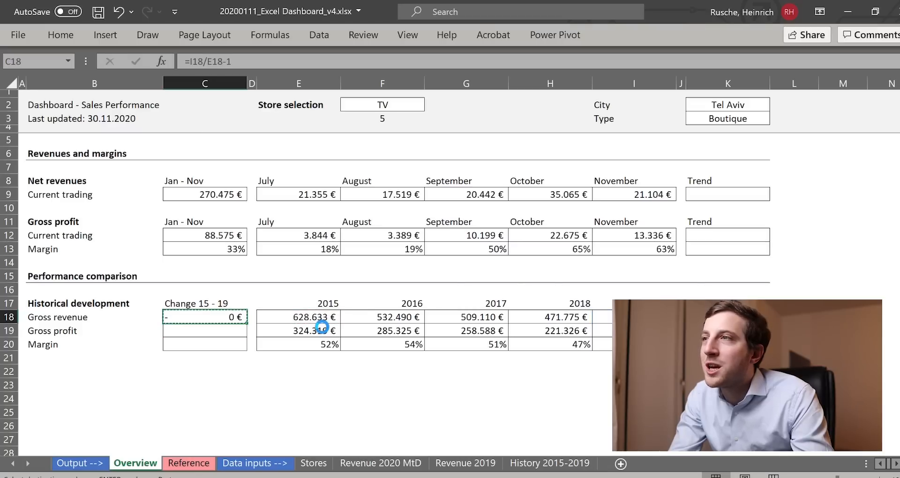
key("Down")
key("ctrl+v")
key("Down")
key("ctrl+v")
key("Escape")
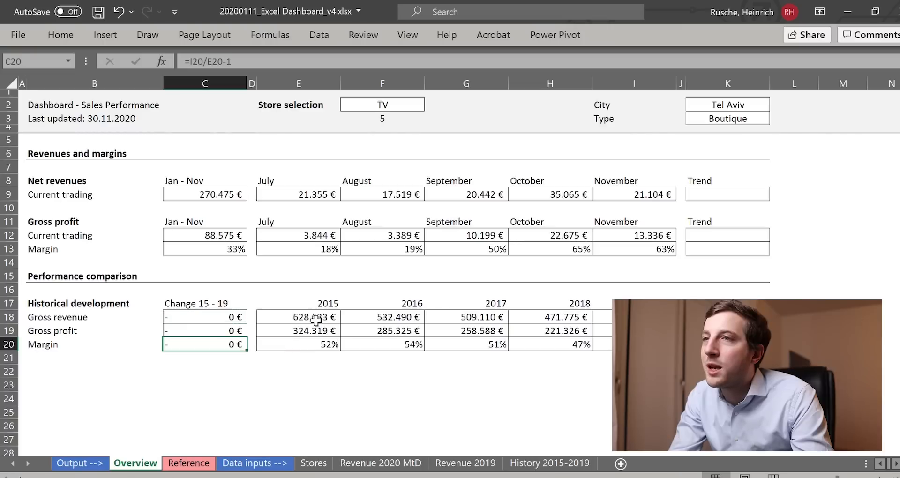
- Format the historical change values in C18:C20 as whole percentages, save the workbook and check the formula in C18
key("shift+Up")
key("shift+Up")
key("ctrl+1")
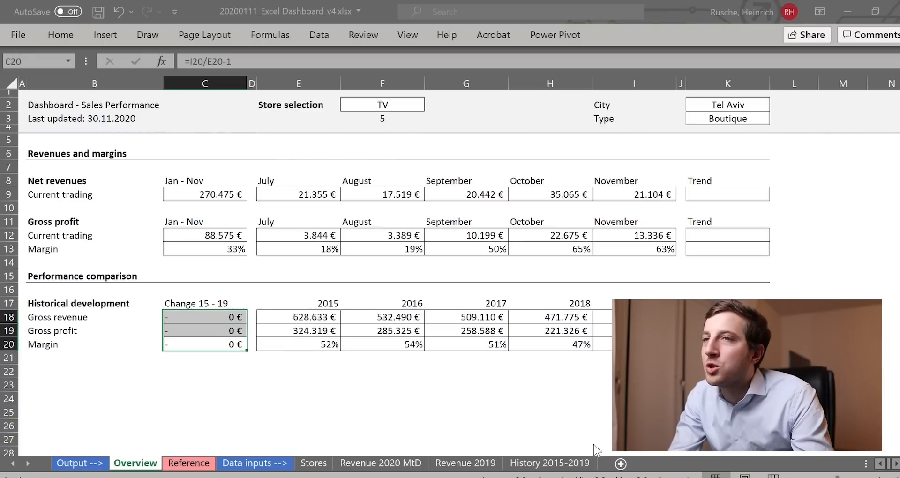
key("Return")
left_click(367, 387)
key("ctrl+s")
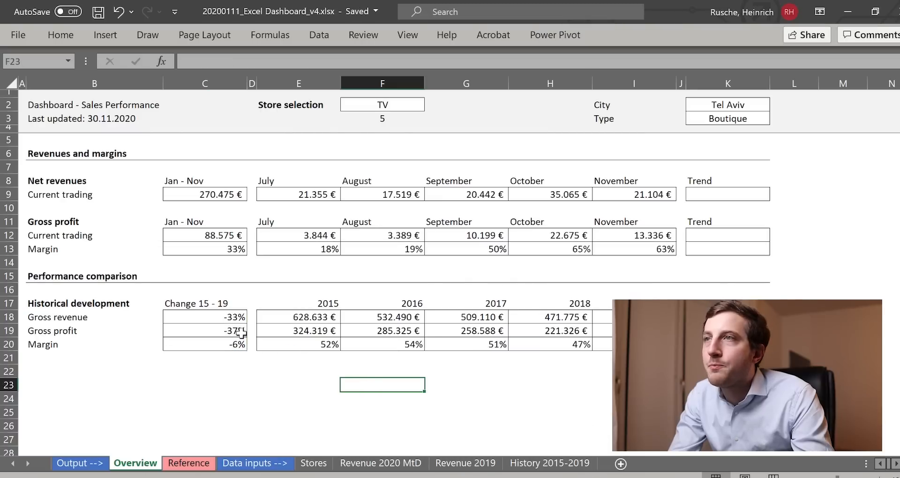
double_click(228, 317)
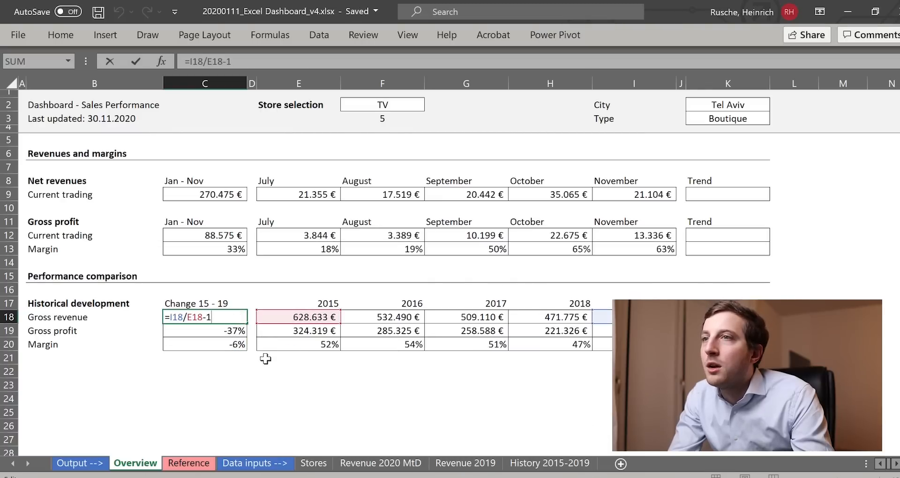
key("Escape")
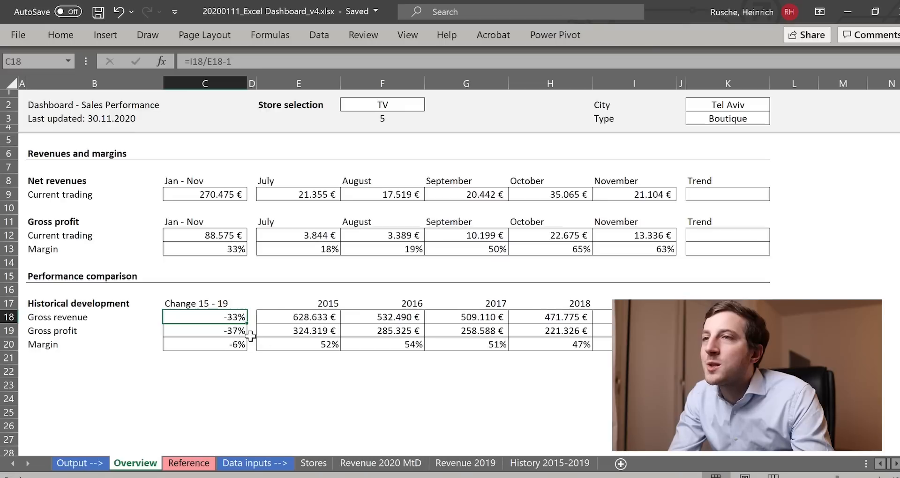
- Test the store selection in F2 with PR, LN, SF and DS, set it to NY and save the workbook
left_click(375, 108)
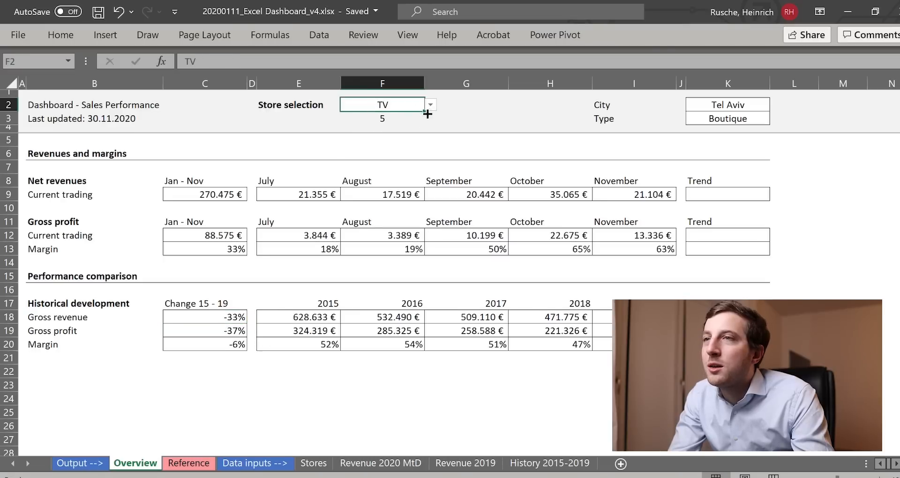
left_click(376, 171)
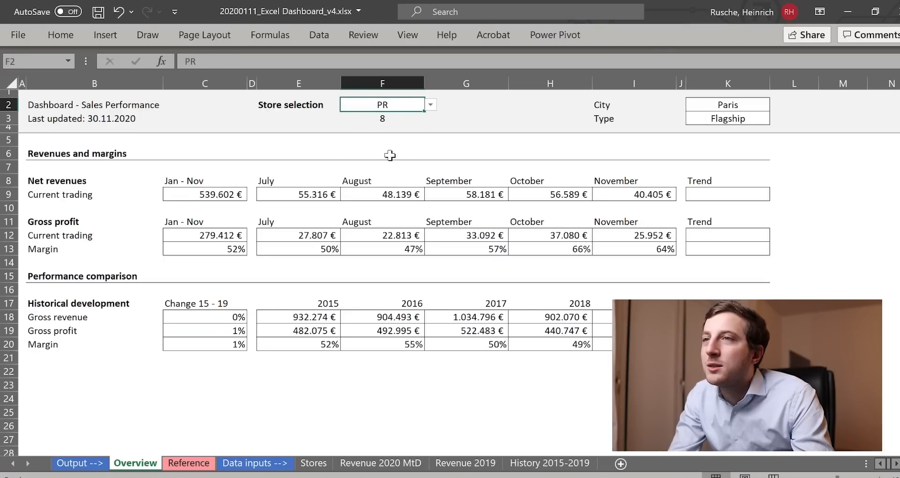
left_click(426, 102)
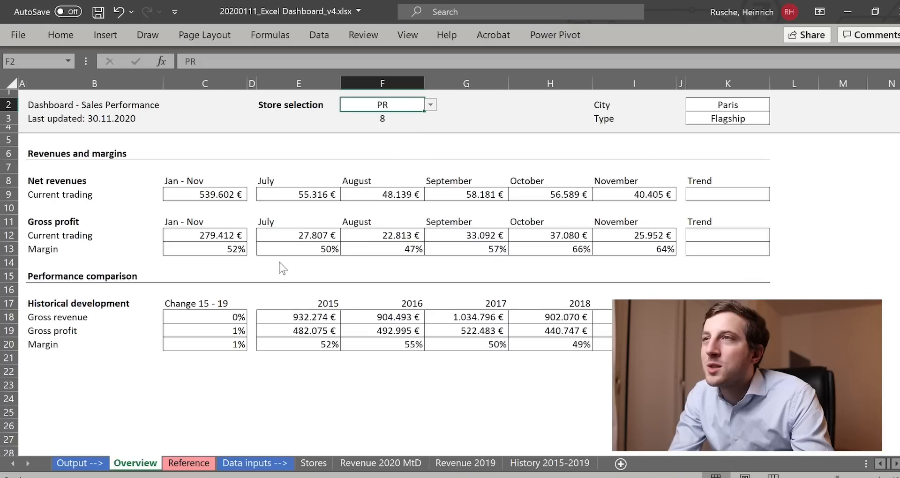
left_click(354, 192)
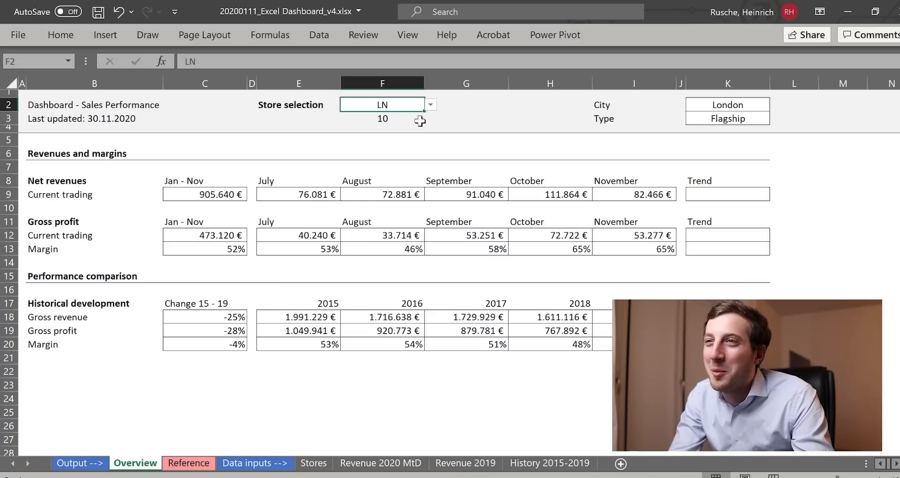
left_click(385, 131)
left_click(428, 106)
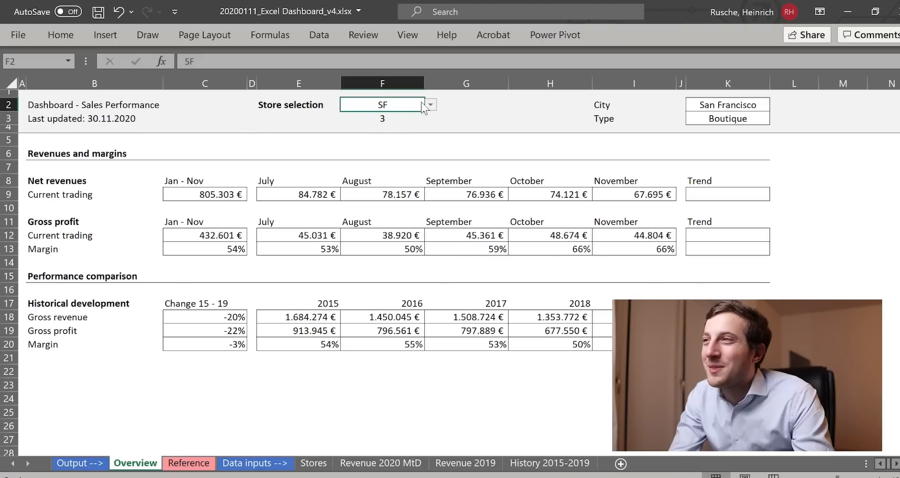
left_click(397, 120)
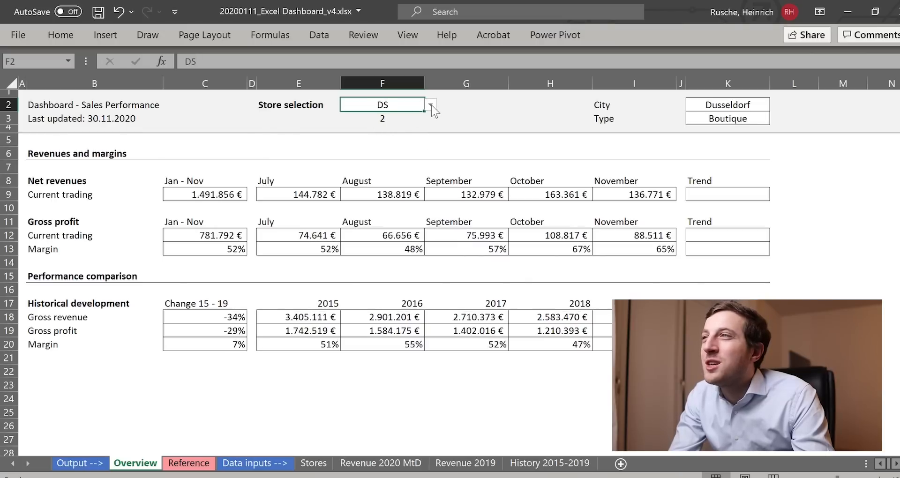
left_click(387, 118)
left_click(384, 277)
key("ctrl+s")
- Insert a line sparkline in the net revenues Trend cell K9 based on the monthly values in E9:I9
left_click(694, 194)
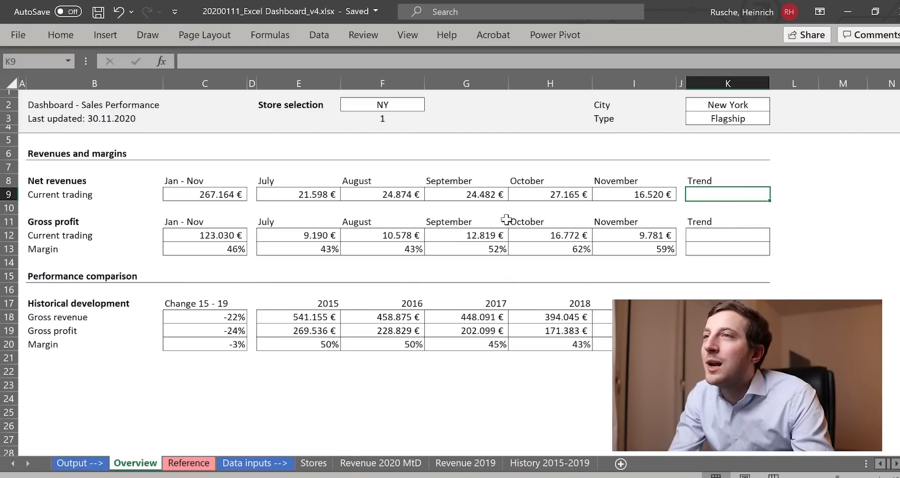
mouse_move(299, 195)
left_mouse_down()
mouse_move(626, 194)
mouse_move(401, 205)
mouse_move(308, 197)
left_mouse_up()
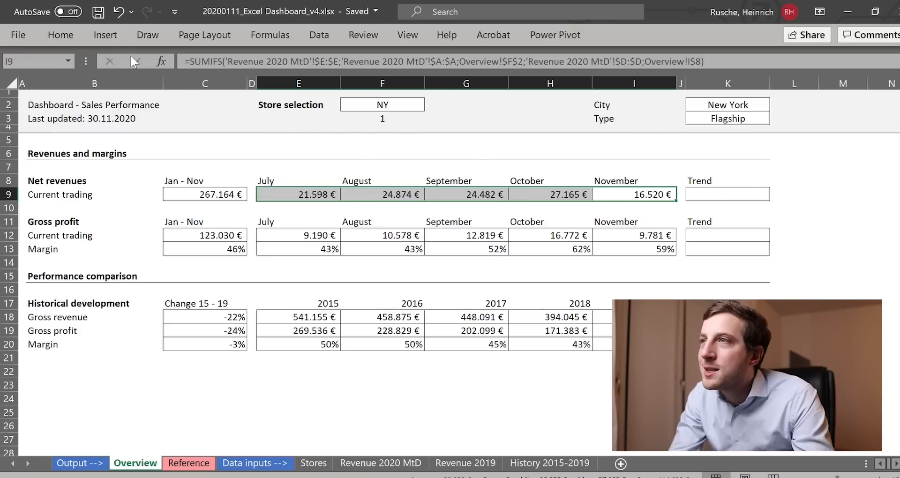
left_click(99, 36)
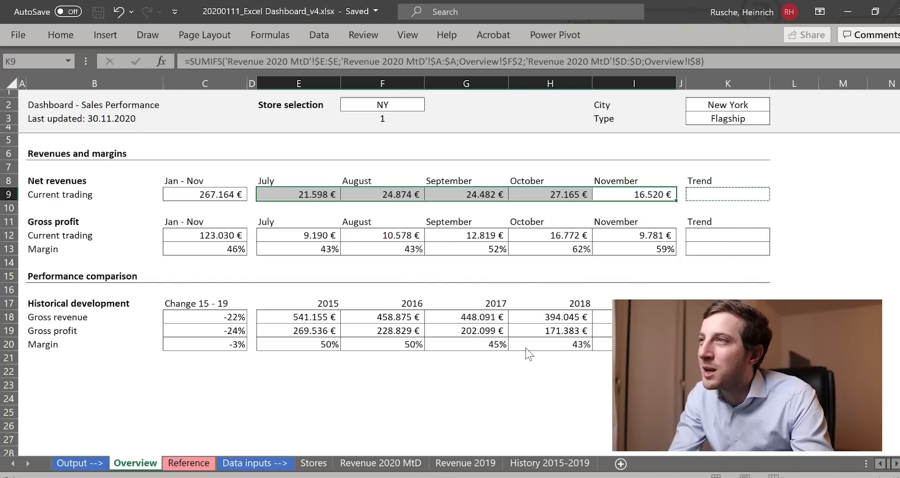
key("Return")
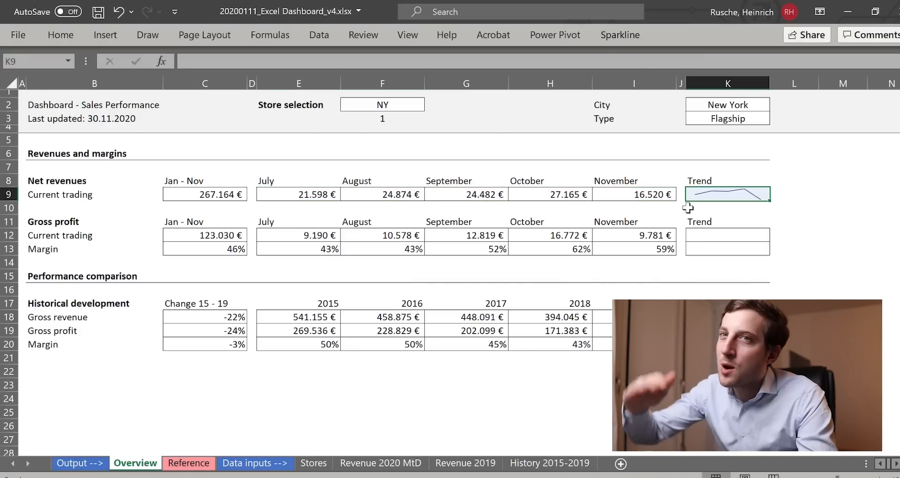
- Copy the trend sparkline from K9 into the gross profit and margin cells K12 and K13
left_click(737, 208)
left_click(739, 192)
key("ctrl+c")
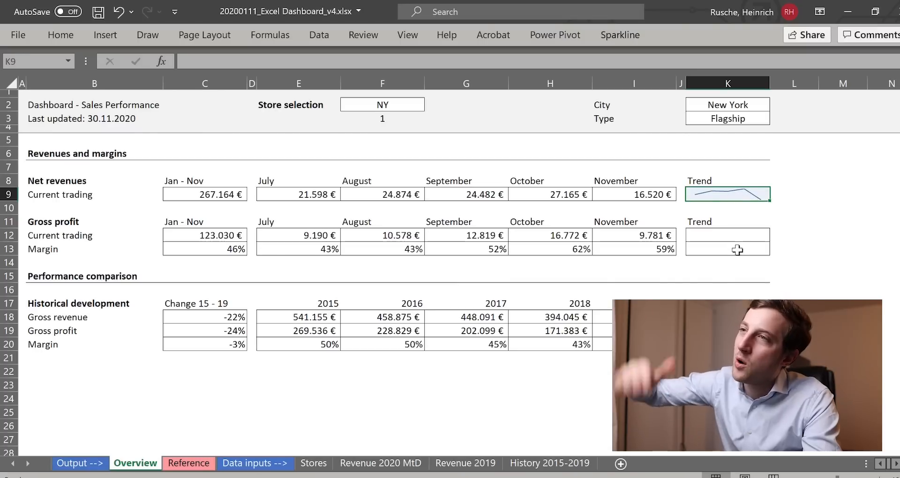
left_click(725, 236)
key("ctrl+v")
left_click(724, 249)
key("ctrl+v")
- Paste the copied sparkline into the historical development rows K18, K19 and K20 and save the workbook
left_click(728, 317)
key("ctrl+v")
left_click(728, 330)
key("ctrl+v")
left_click(728, 344)
key("ctrl+v")
key("ctrl+s")
- Check the gross profit and margin trend lines against the October and November values in rows 12 and 13
left_click(713, 239)
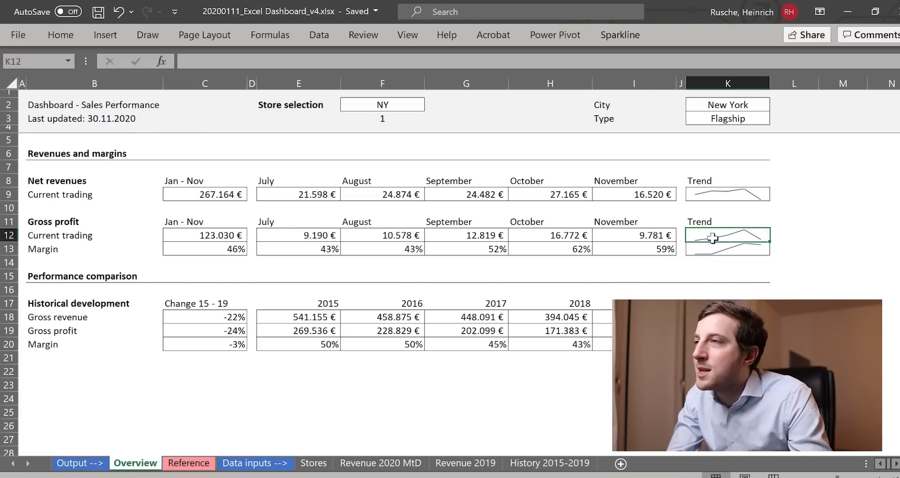
left_click(567, 241)
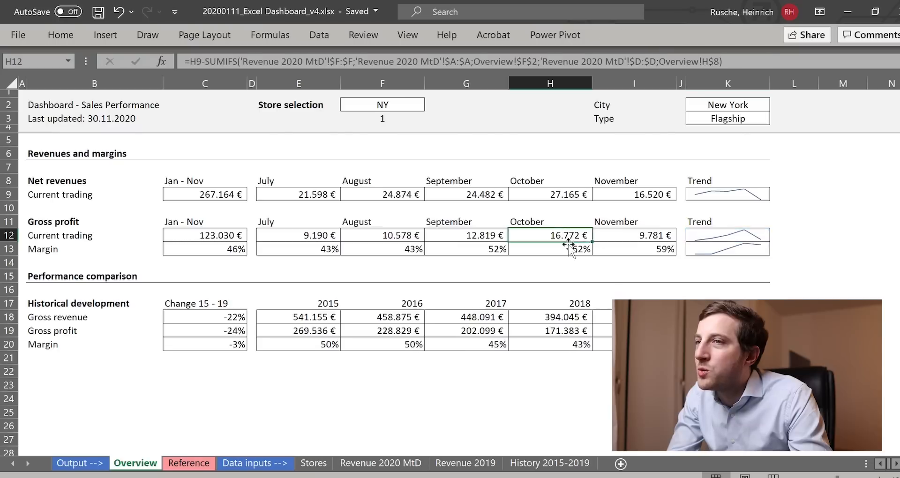
left_click(647, 250)
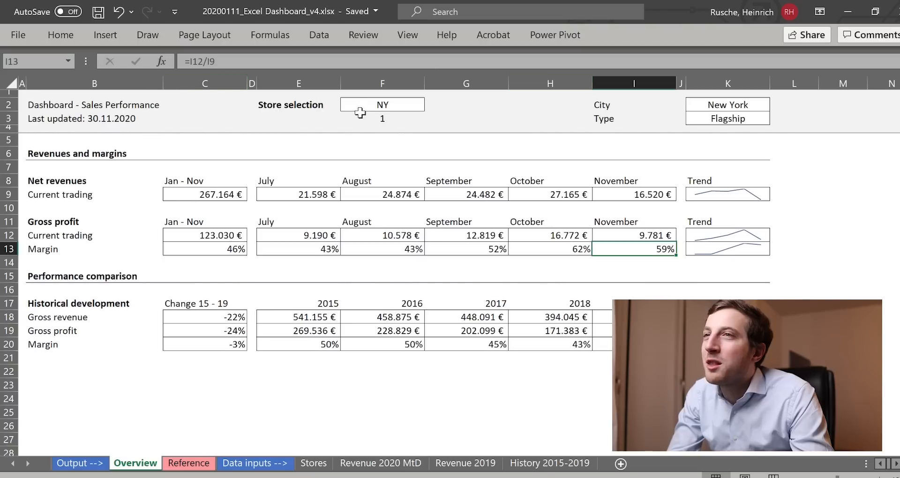
left_click(385, 120)
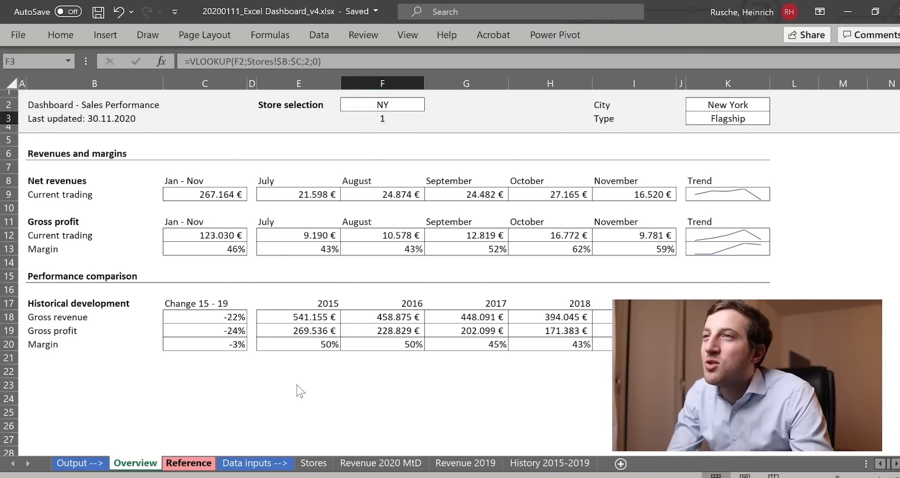
- Set the store selection in F2 on the Reference sheet to NY
left_click(189, 463)
left_click(356, 99)
type("NY")
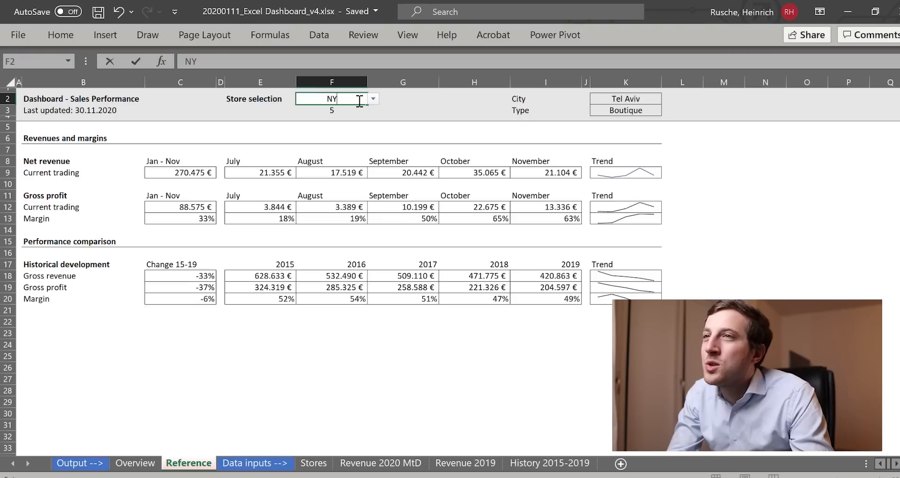
key("Return")
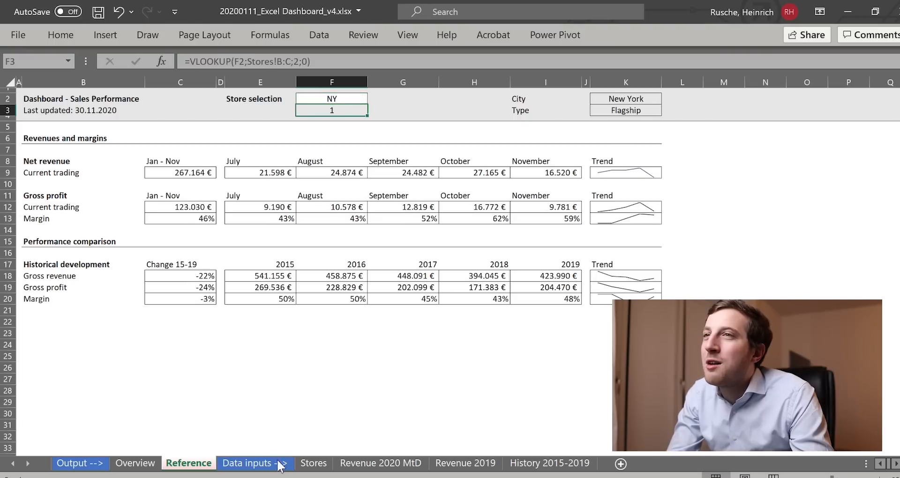
- Compare the NY figures and layout of the Overview sheet with the Reference sheet, ending on Overview
left_click(136, 464)
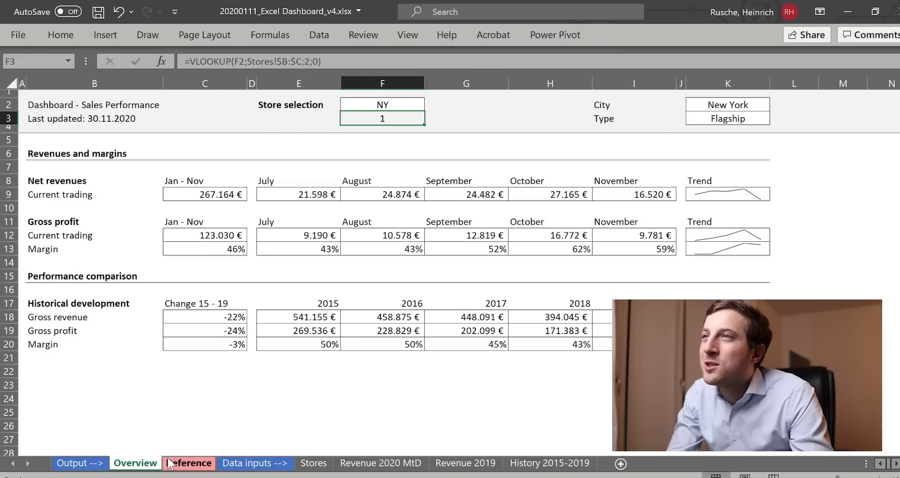
left_click(188, 464)
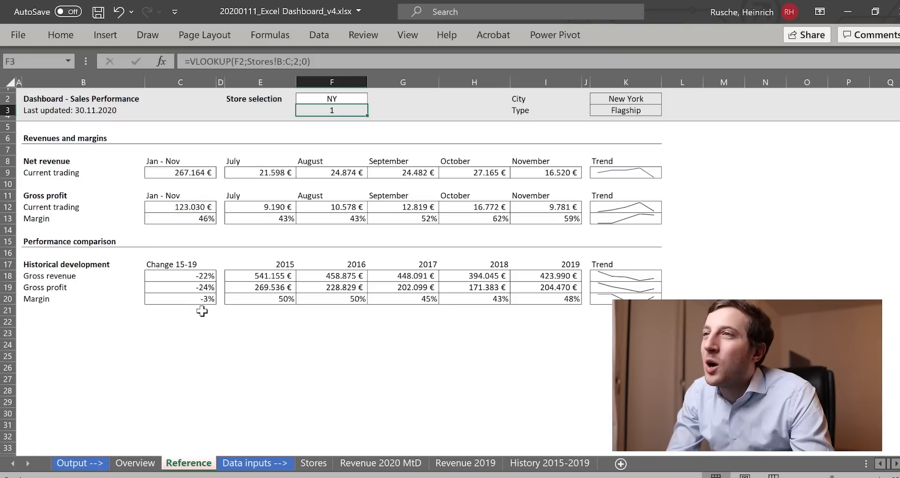
left_click(137, 463)
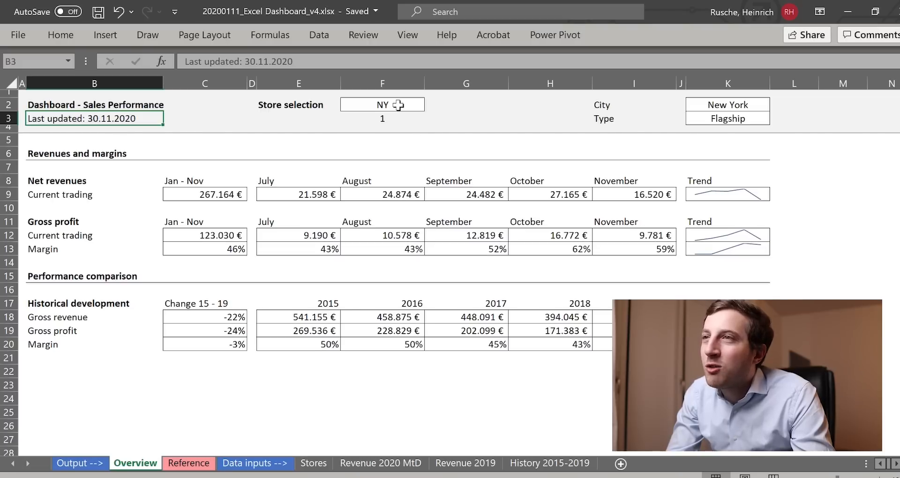
- Test the Overview store selection in F2 with LA and DS, set it to BL and save the workbook
left_click(398, 105)
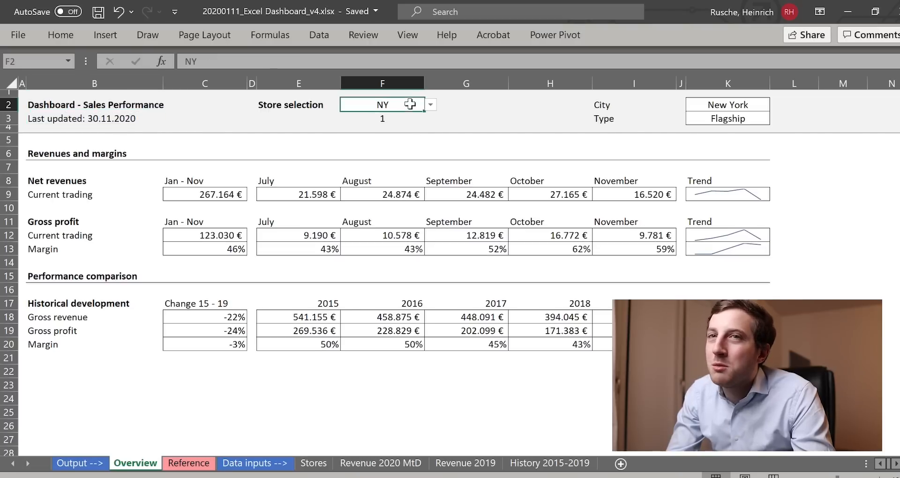
left_click(419, 134)
left_click(430, 105)
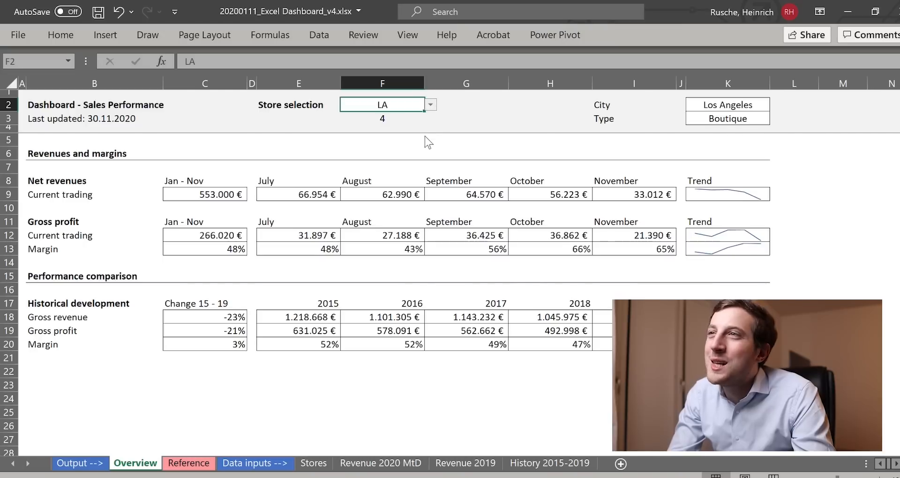
left_click(382, 190)
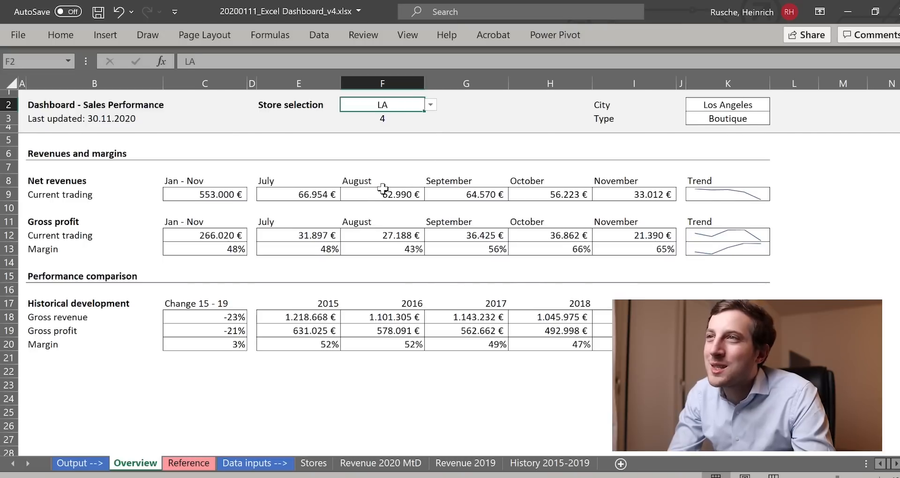
left_click(430, 105)
left_click(390, 118)
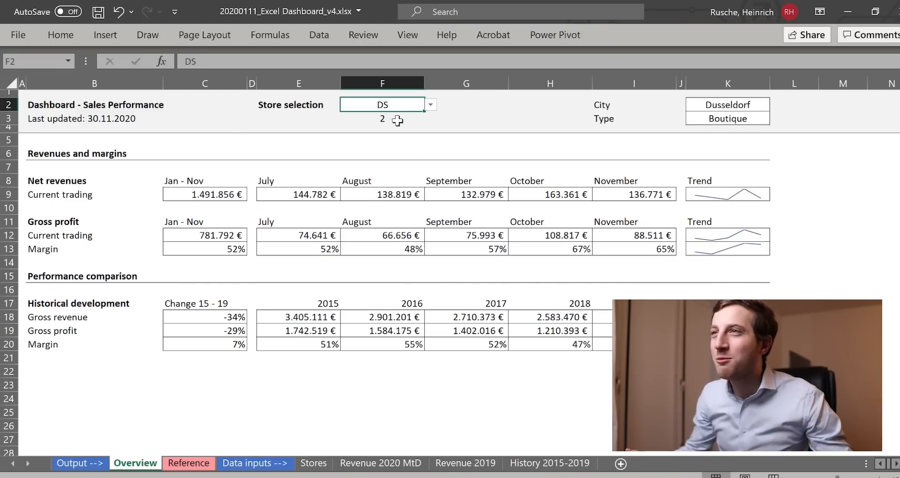
left_click(389, 154)
left_click(485, 168)
key("ctrl+s")
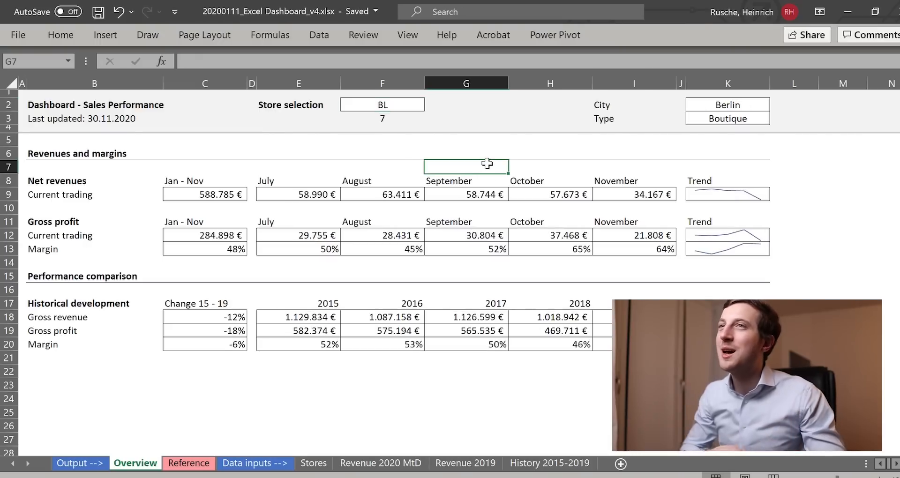